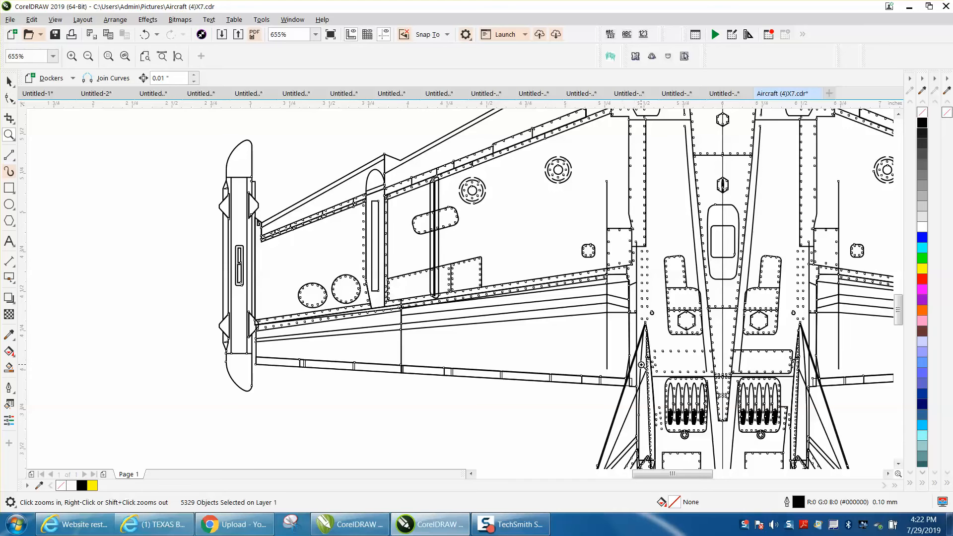
- Display the aircraft's tail section in Wireframe view to inspect its line work
{"action": "scroll", "coordinate": [643, 347], "scroll_direction": "down", "scroll_amount": 3}
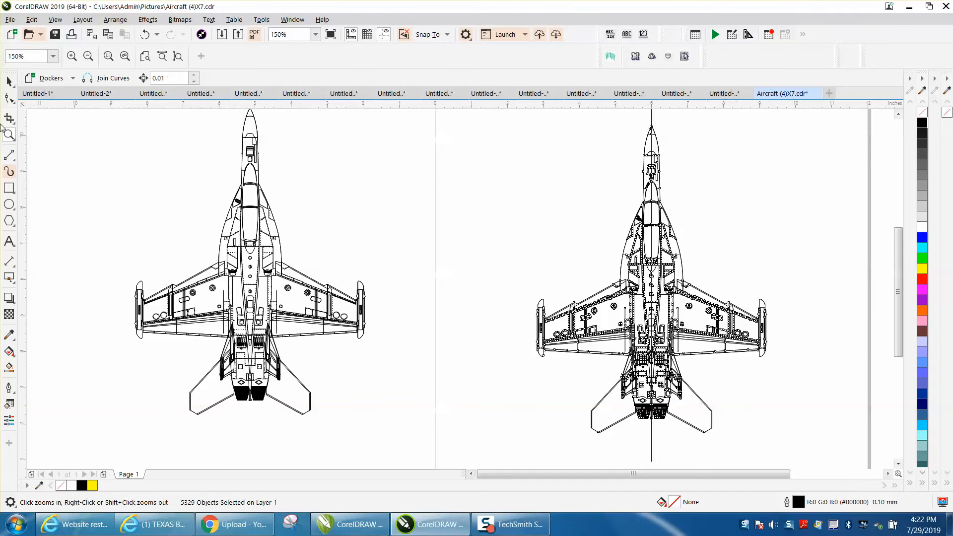
{"action": "left_click_drag", "start_coordinate": [662, 400], "coordinate": [712, 417]}
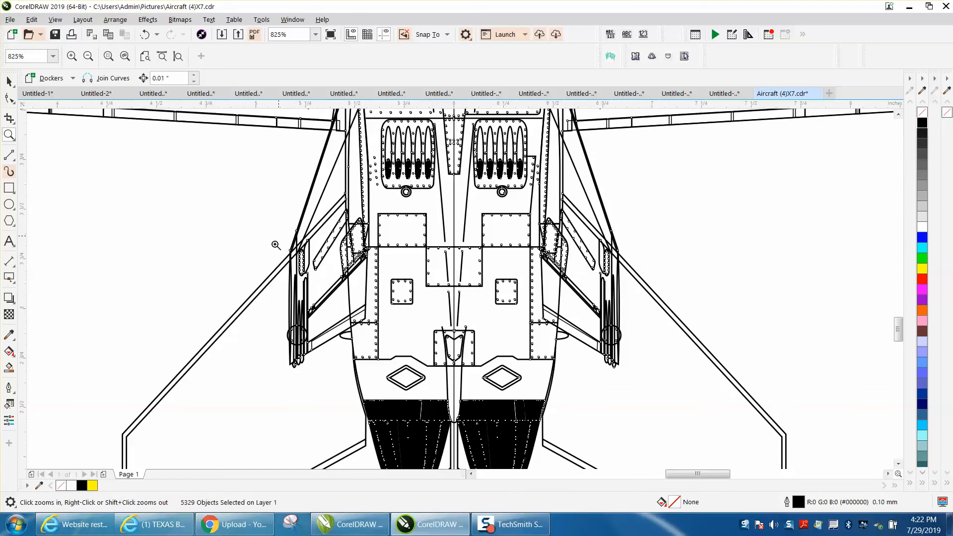
{"action": "left_click_drag", "start_coordinate": [338, 352], "coordinate": [338, 351]}
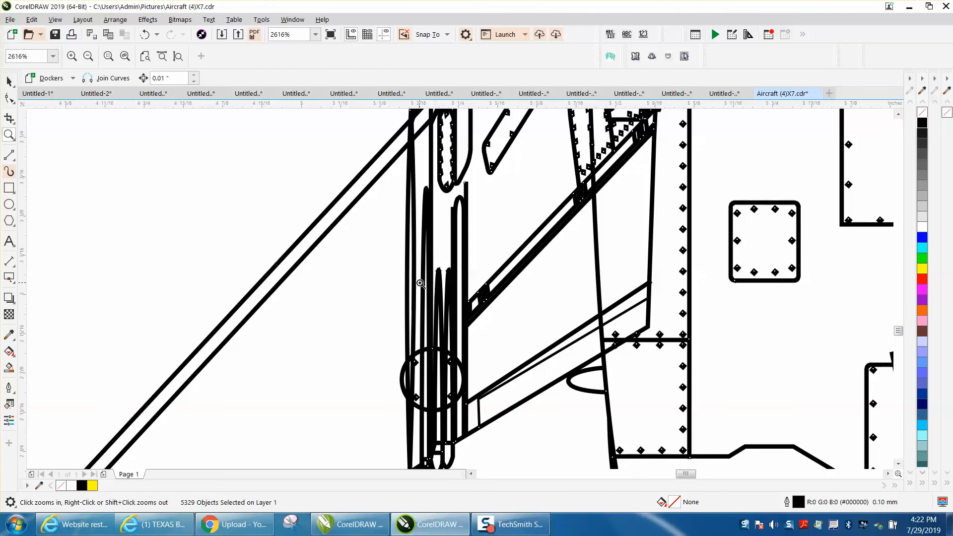
{"action": "left_click", "coordinate": [55, 20]}
{"action": "left_click", "coordinate": [62, 33]}
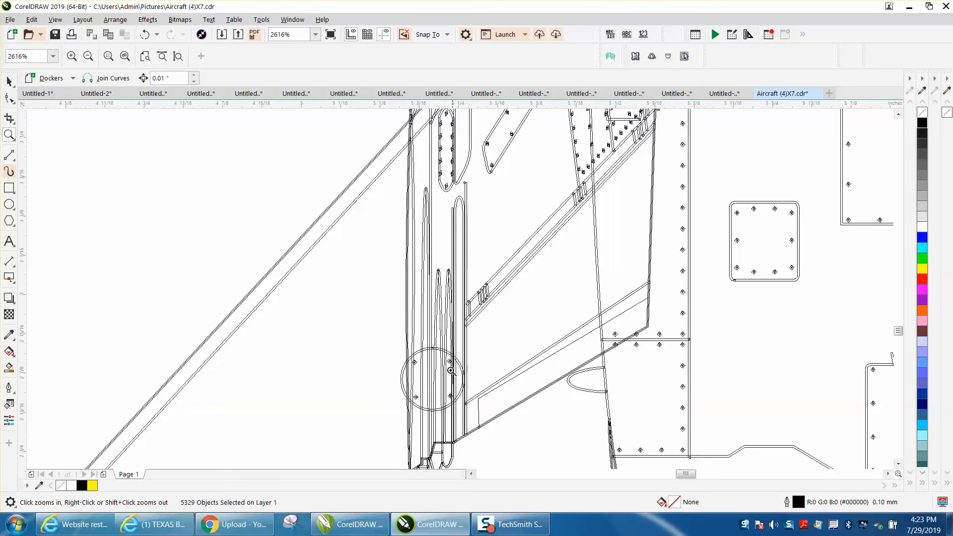
- Switch the drawing display to Enhanced view and look over the whole aircraft on the page
{"action": "scroll", "coordinate": [353, 294], "scroll_direction": "down", "scroll_amount": 1}
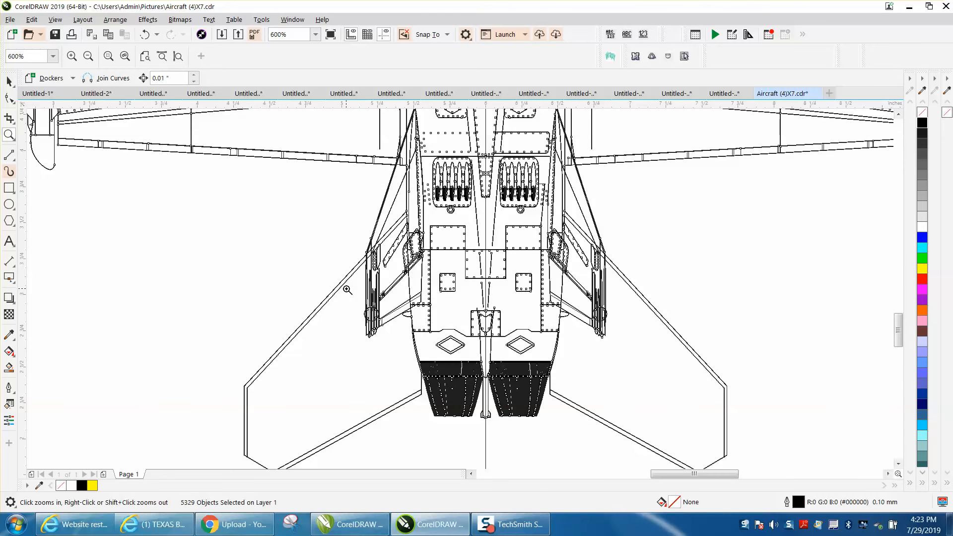
{"action": "scroll", "coordinate": [348, 289], "scroll_direction": "down", "scroll_amount": 2}
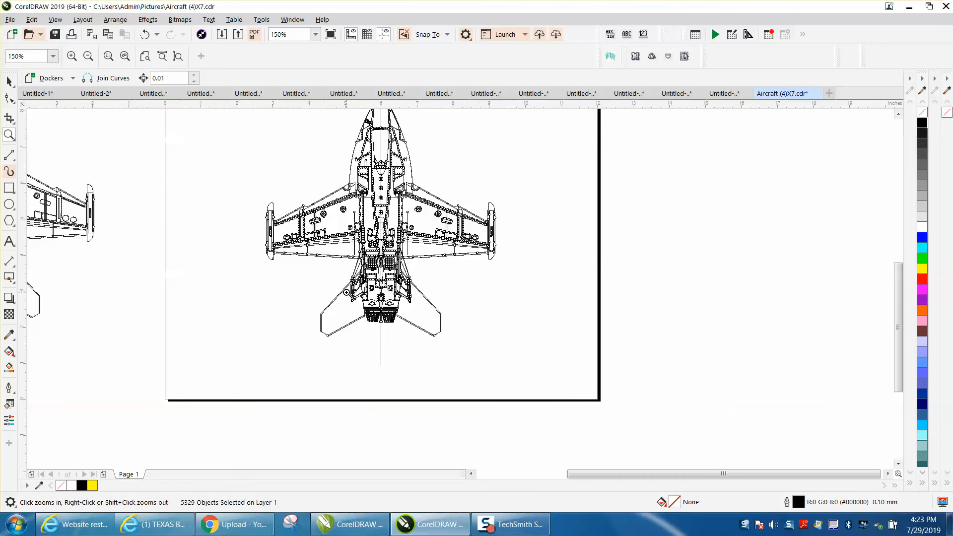
{"action": "scroll", "coordinate": [346, 292], "scroll_direction": "down", "scroll_amount": 1}
{"action": "left_click", "coordinate": [55, 20]}
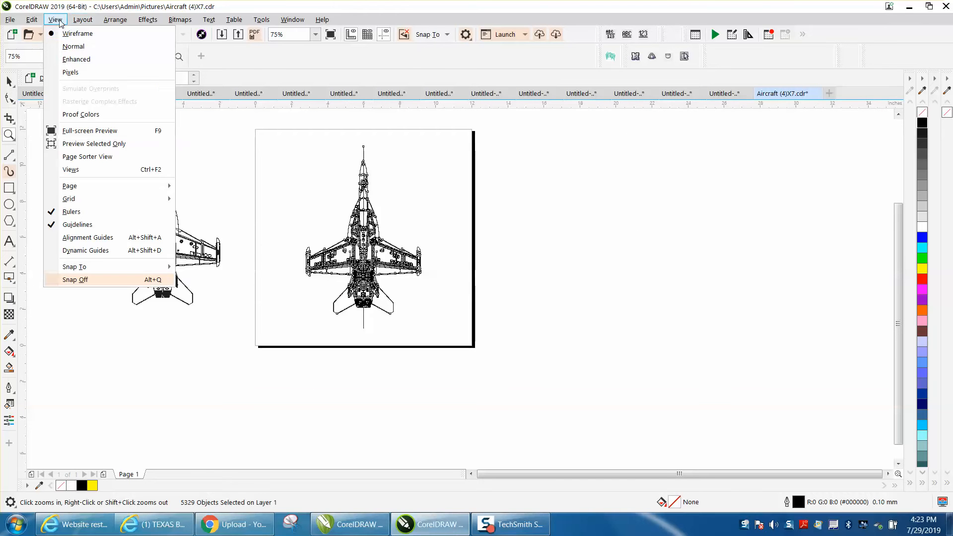
{"action": "left_click", "coordinate": [73, 59]}
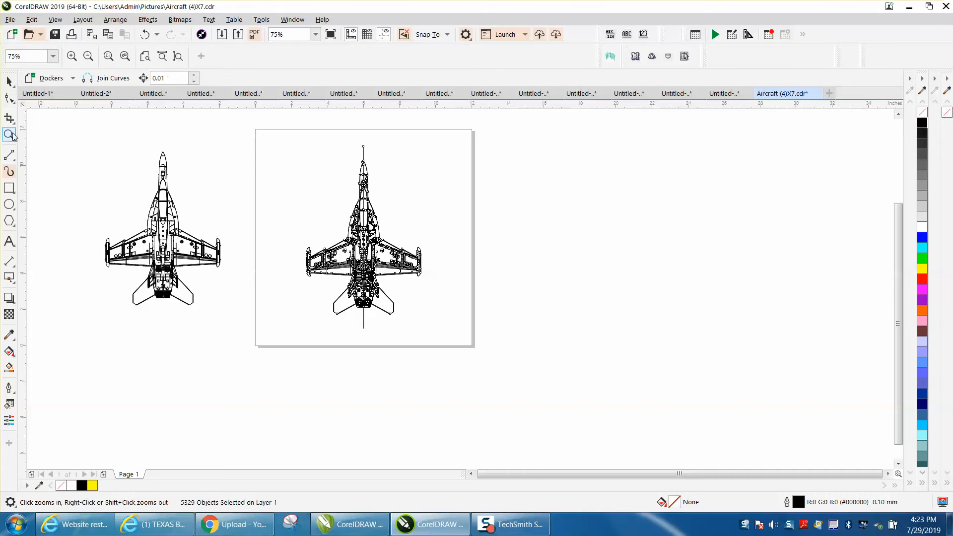
{"action": "left_click_drag", "start_coordinate": [306, 150], "coordinate": [477, 332]}
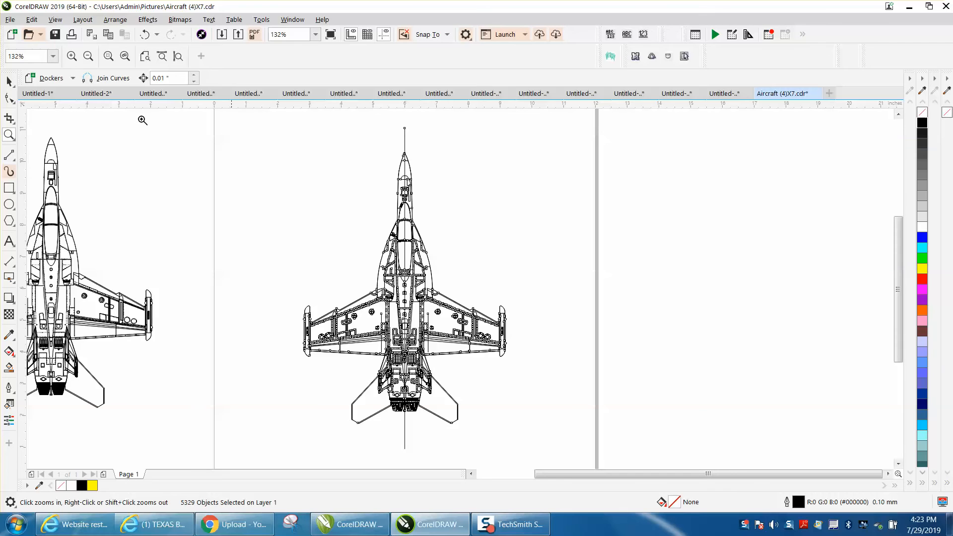
- Move the vertical centre line away from the aircraft on the page and undo the move
{"action": "left_click", "coordinate": [10, 81]}
{"action": "left_click", "coordinate": [416, 143]}
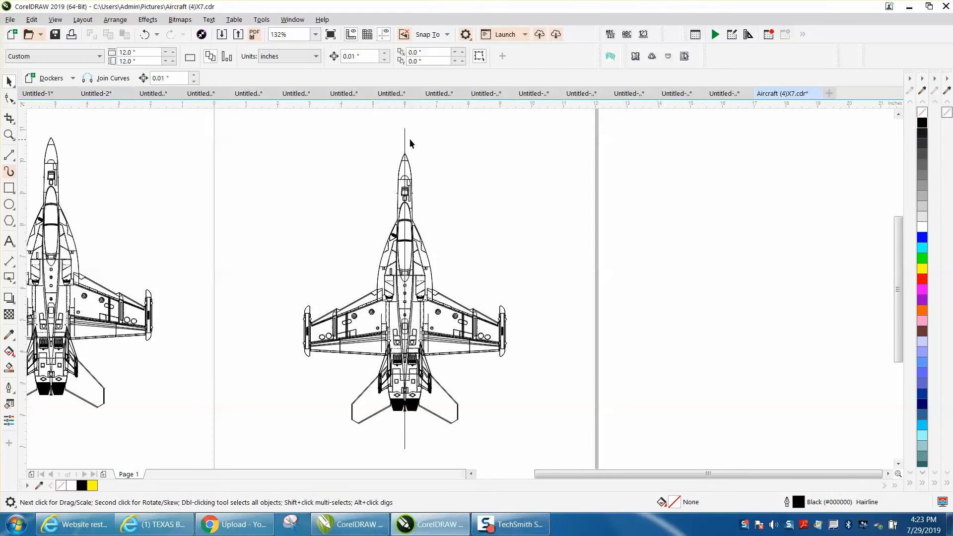
{"action": "left_click", "coordinate": [404, 143]}
{"action": "left_click_drag", "start_coordinate": [405, 142], "coordinate": [532, 140]}
{"action": "key", "text": "ctrl+z"}
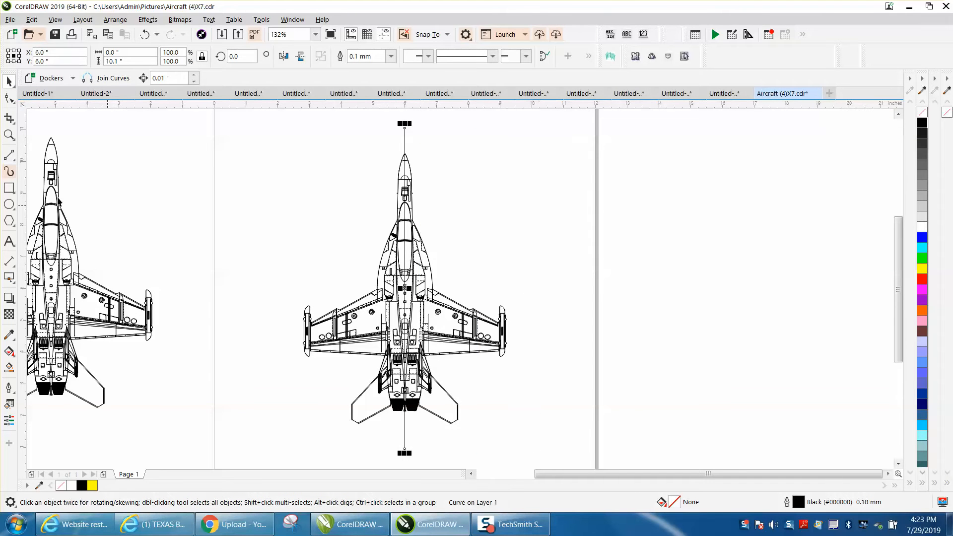
- Examine the nose section, the hatched marking beside the canopy and the separate curves of the fuselage
{"action": "left_click", "coordinate": [9, 135]}
{"action": "left_click_drag", "start_coordinate": [338, 158], "coordinate": [477, 238]}
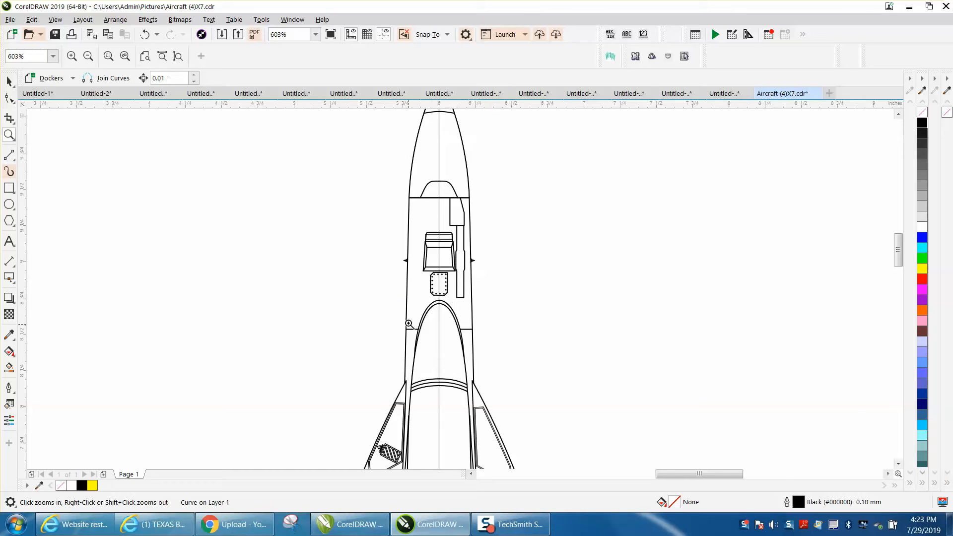
{"action": "right_click", "coordinate": [409, 325]}
{"action": "left_click_drag", "start_coordinate": [386, 375], "coordinate": [424, 398]}
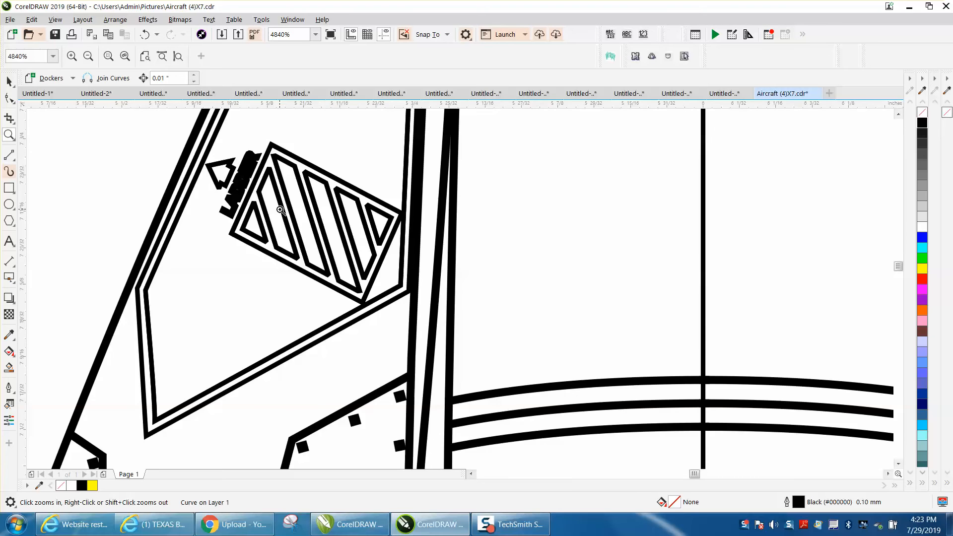
{"action": "scroll", "coordinate": [282, 208], "scroll_direction": "down", "scroll_amount": 5}
{"action": "right_click", "coordinate": [296, 209]}
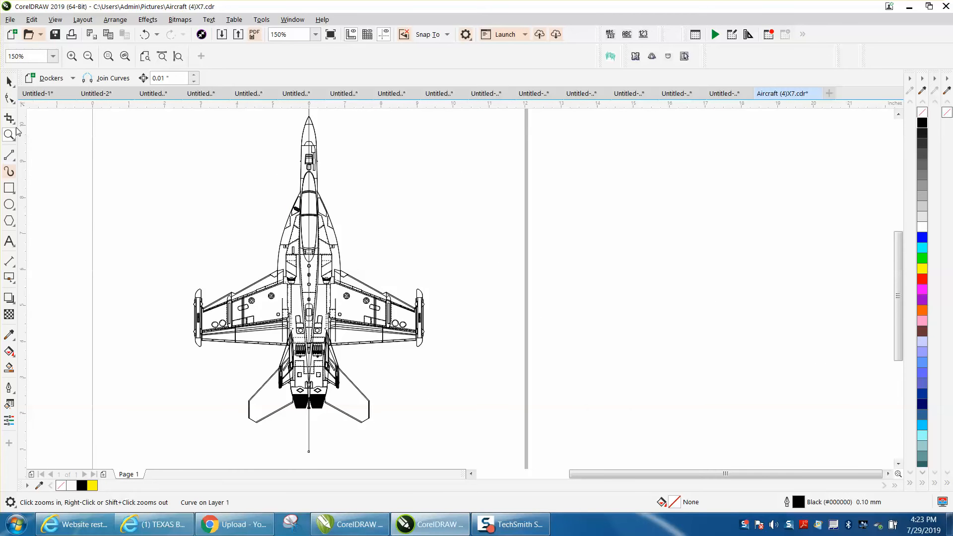
{"action": "left_click", "coordinate": [9, 81]}
{"action": "key", "text": "space"}
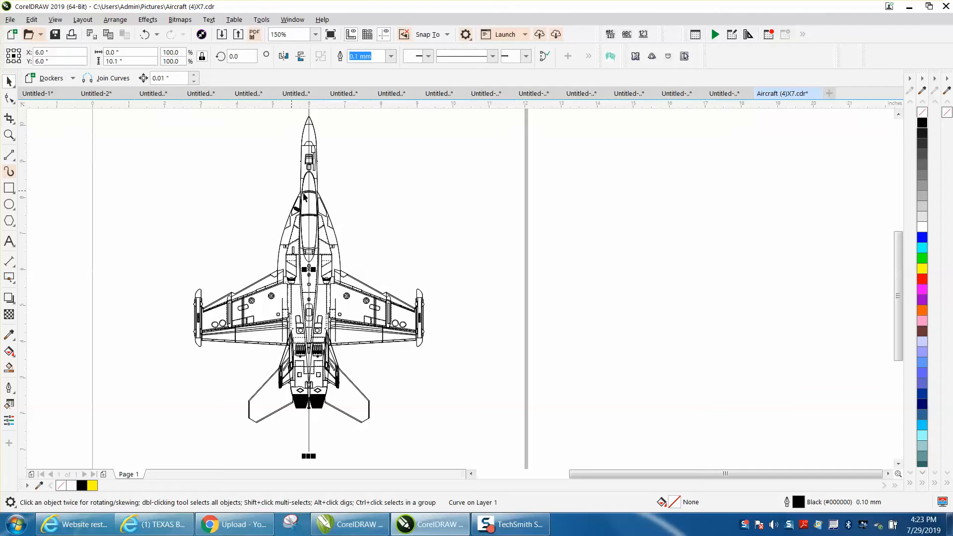
{"action": "left_click", "coordinate": [332, 226]}
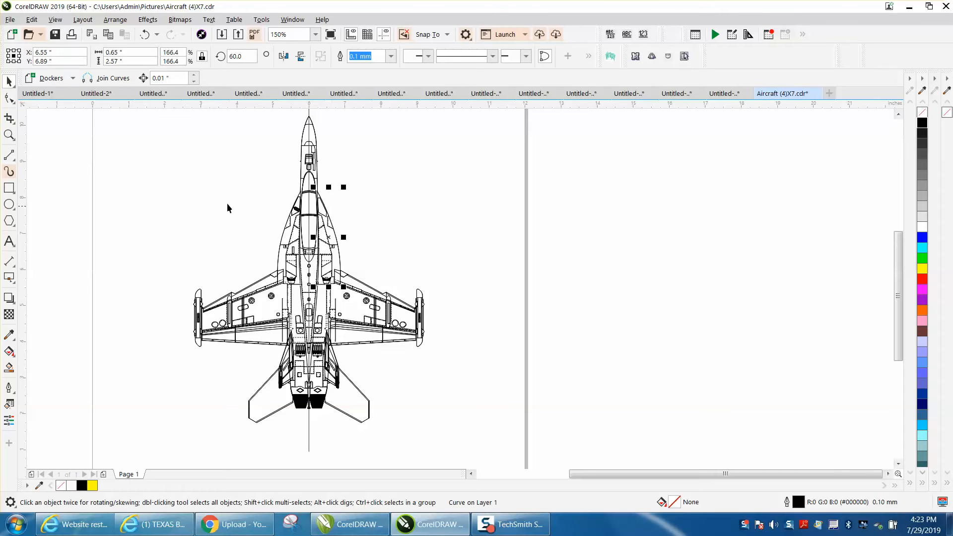
- Delete the left half of the aircraft up to the centre line with the Virtual Segment Delete tool
{"action": "left_click", "coordinate": [14, 127]}
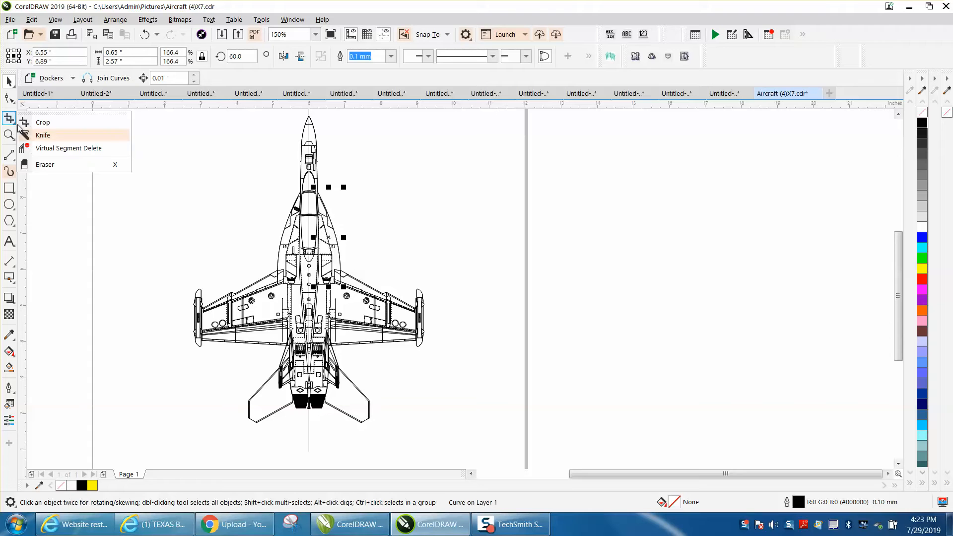
{"action": "left_click", "coordinate": [52, 148]}
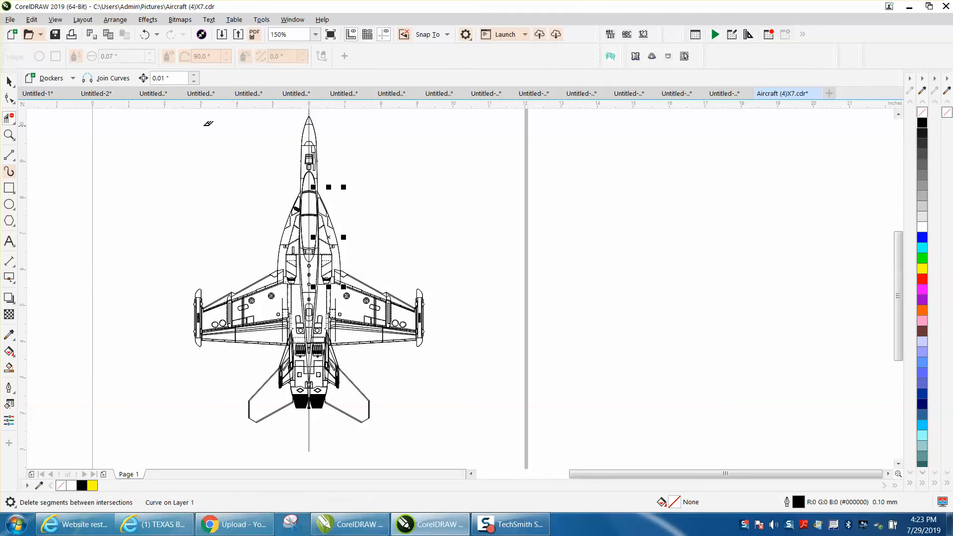
{"action": "left_click_drag", "start_coordinate": [280, 423], "coordinate": [306, 422]}
{"action": "left_click_drag", "start_coordinate": [300, 405], "coordinate": [305, 403]}
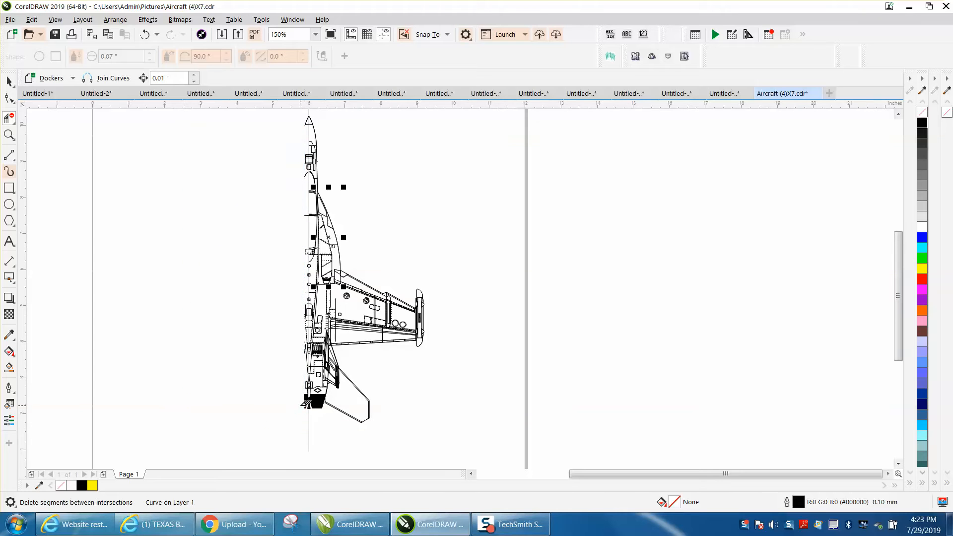
- Delete the leftover segments left of the centre line at the nose tip and the panel below it
{"action": "left_click", "coordinate": [9, 135]}
{"action": "left_click", "coordinate": [361, 163]}
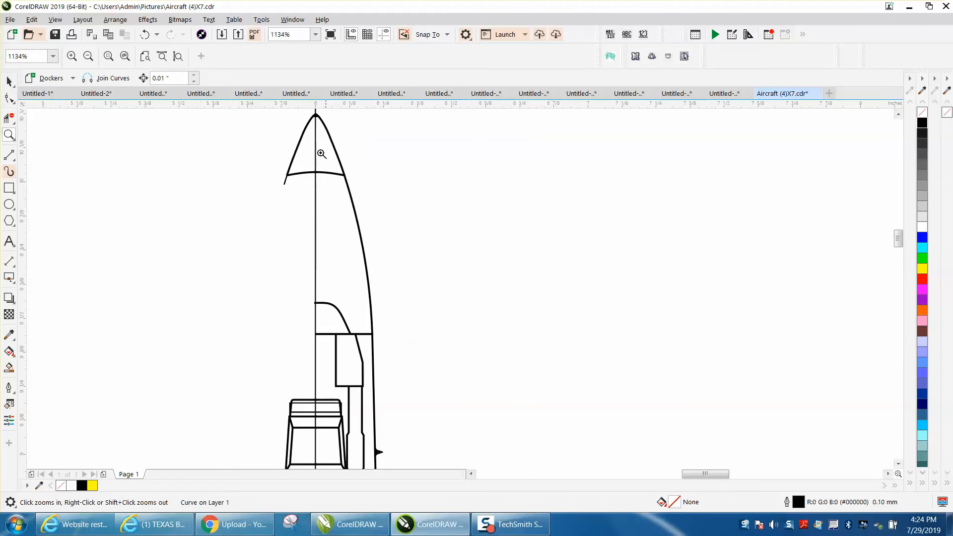
{"action": "left_click", "coordinate": [8, 119]}
{"action": "left_click_drag", "start_coordinate": [279, 136], "coordinate": [300, 187]}
{"action": "left_click", "coordinate": [305, 125]}
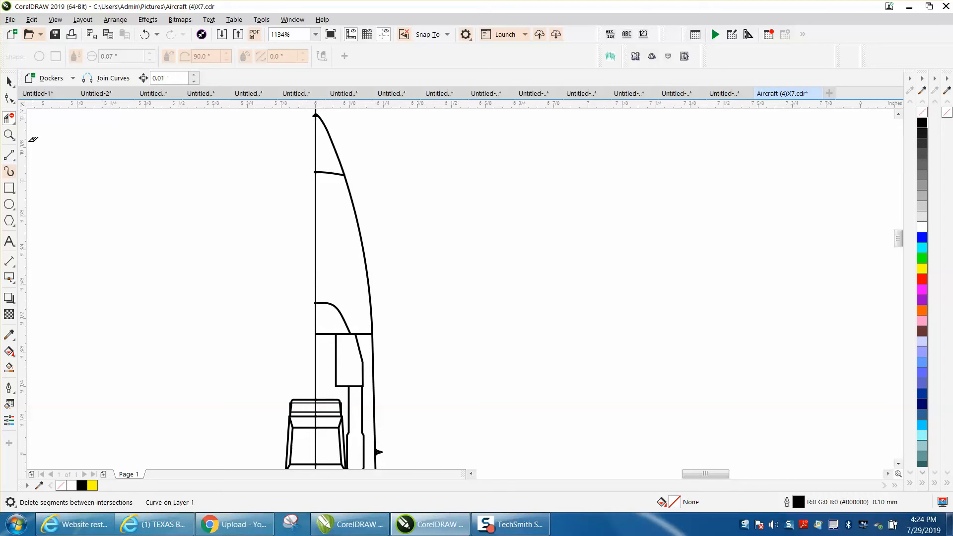
{"action": "left_click_drag", "start_coordinate": [279, 386], "coordinate": [308, 439]}
{"action": "scroll", "coordinate": [192, 238], "scroll_direction": "down", "scroll_amount": 3}
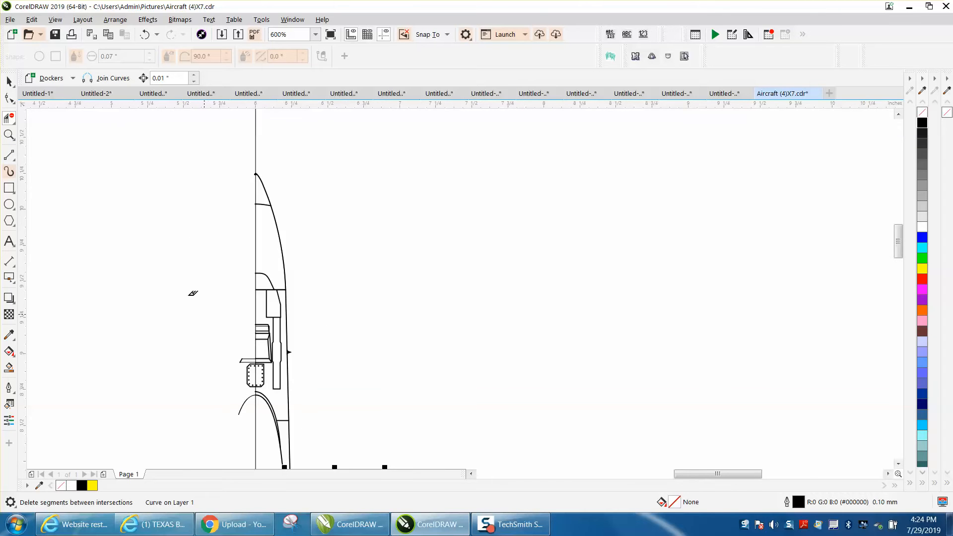
- Delete the leftover segments left of the centre line around the riveted hatch and the front of the canopy
{"action": "left_click", "coordinate": [9, 135]}
{"action": "right_click", "coordinate": [189, 243]}
{"action": "left_click_drag", "start_coordinate": [191, 296], "coordinate": [288, 358]}
{"action": "left_click", "coordinate": [9, 118]}
{"action": "left_click_drag", "start_coordinate": [308, 166], "coordinate": [361, 311]}
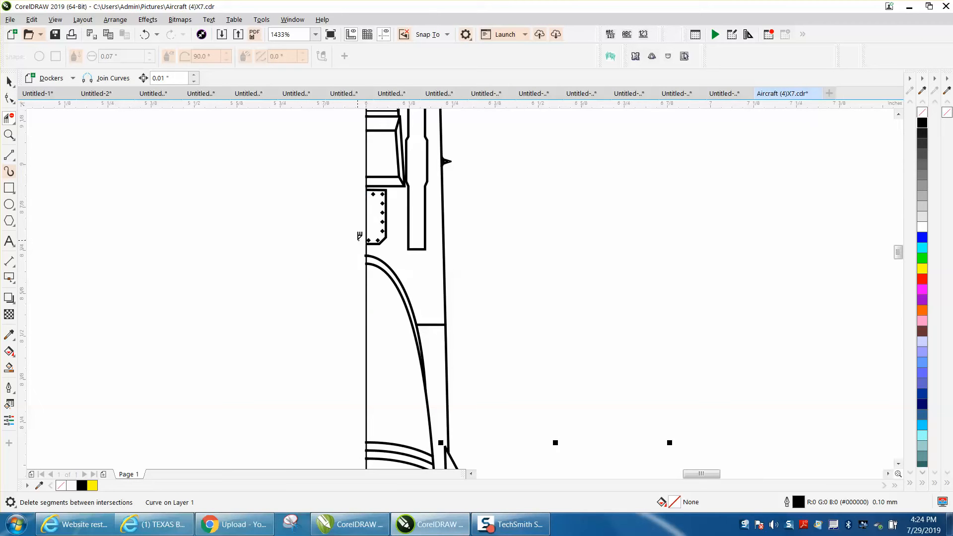
{"action": "scroll", "coordinate": [333, 268], "scroll_direction": "down", "scroll_amount": 5}
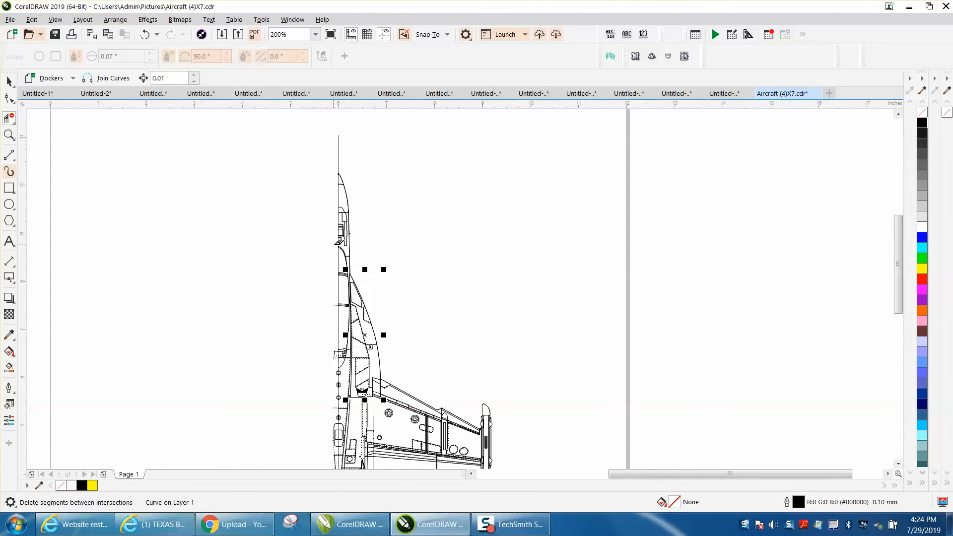
- Delete the leftover lines and rivets left of the centre line behind the canopy and along the middle fuselage
{"action": "left_click", "coordinate": [9, 135]}
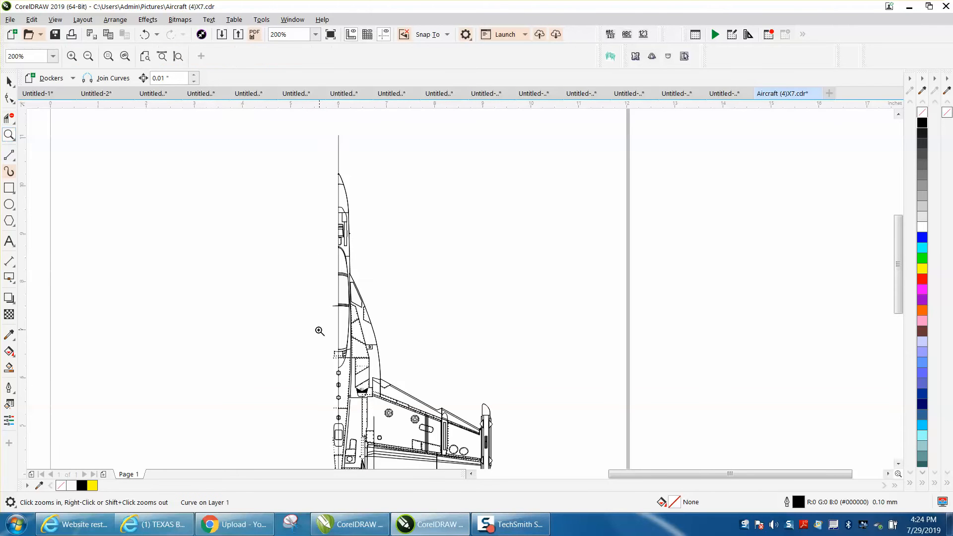
{"action": "left_click_drag", "start_coordinate": [343, 387], "coordinate": [486, 437]}
{"action": "left_click", "coordinate": [9, 118]}
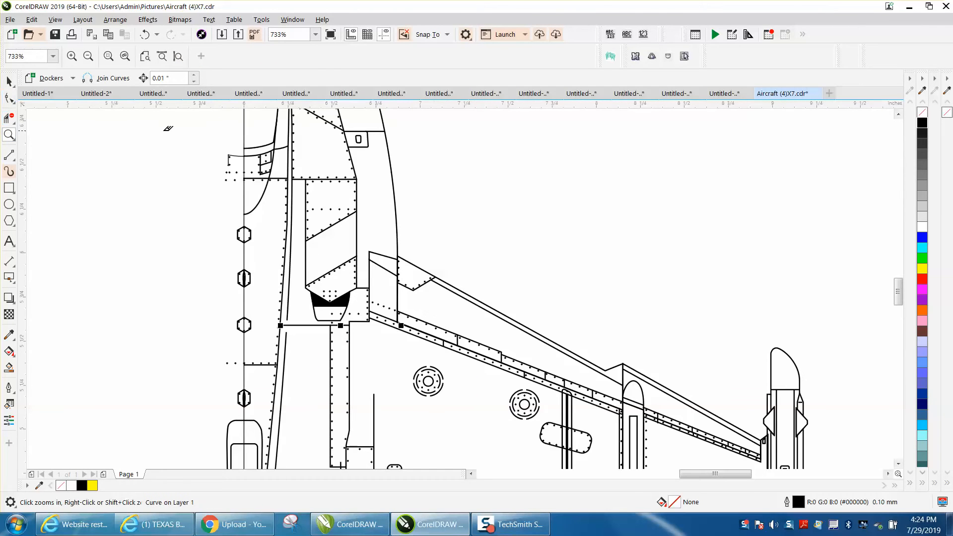
{"action": "mouse_move", "coordinate": [237, 314]}
{"action": "left_mouse_down"}
{"action": "mouse_move", "coordinate": [240, 328]}
{"action": "mouse_move", "coordinate": [240, 314]}
{"action": "left_mouse_up"}
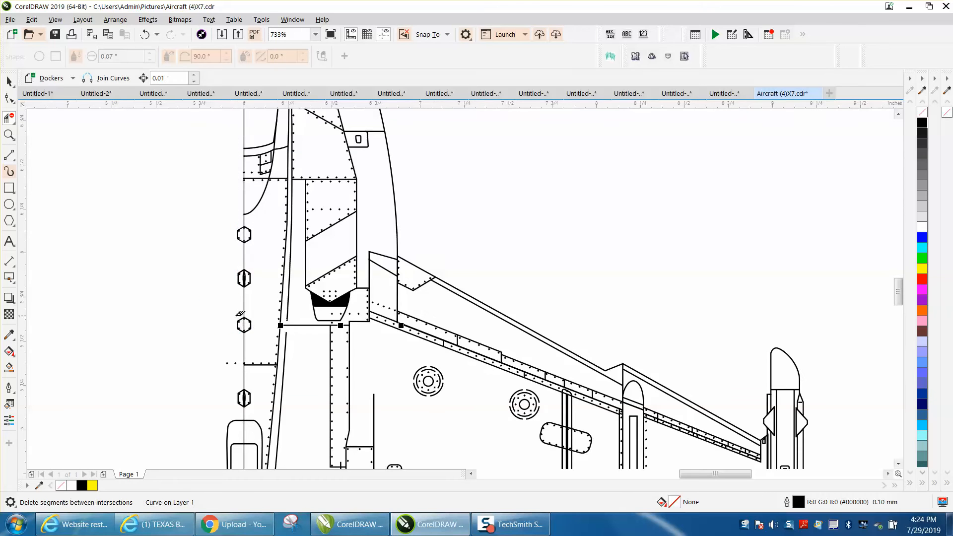
{"action": "left_click_drag", "start_coordinate": [219, 375], "coordinate": [238, 374]}
{"action": "scroll", "coordinate": [232, 352], "scroll_direction": "down", "scroll_amount": 4}
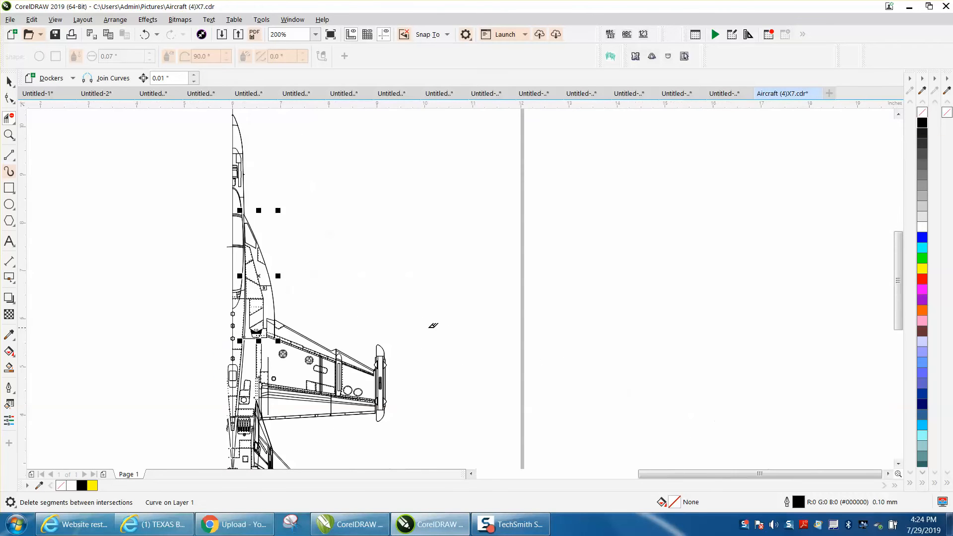
- Delete the leftover segments left of the centre line along the rear fuselage and the exhaust nozzle
{"action": "left_click_drag", "start_coordinate": [893, 289], "coordinate": [894, 354]}
{"action": "left_click", "coordinate": [9, 135]}
{"action": "left_click_drag", "start_coordinate": [203, 149], "coordinate": [330, 293]}
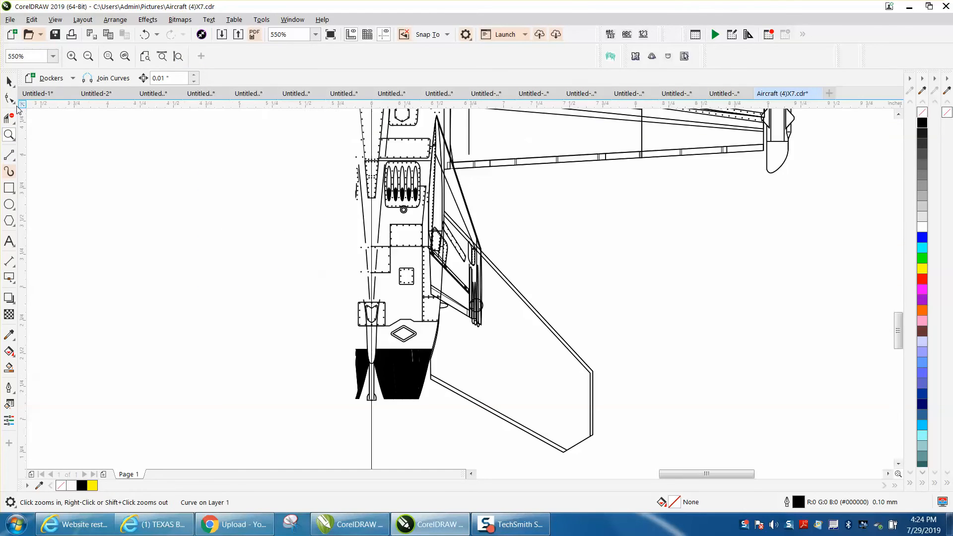
{"action": "left_click", "coordinate": [9, 117]}
{"action": "left_click_drag", "start_coordinate": [340, 139], "coordinate": [359, 397]}
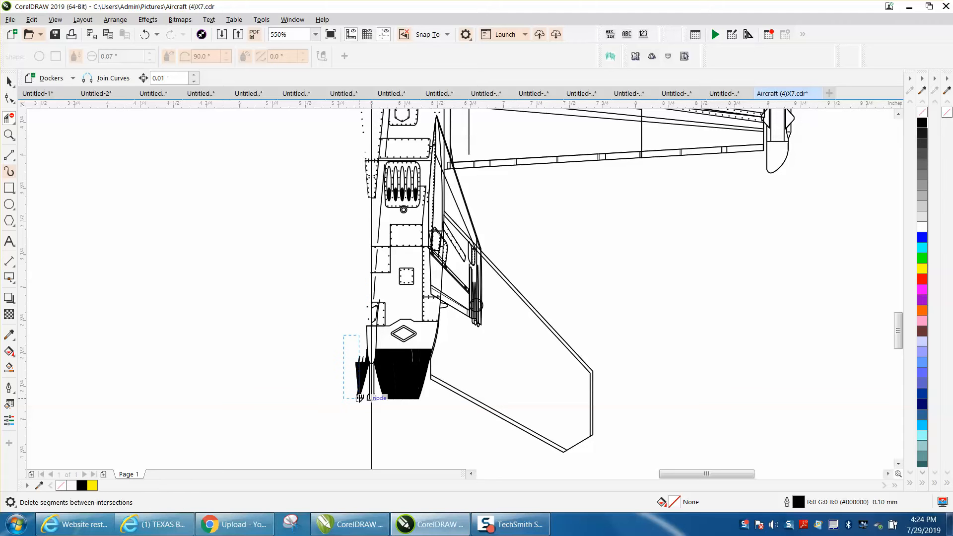
{"action": "left_click_drag", "start_coordinate": [359, 398], "coordinate": [373, 398]}
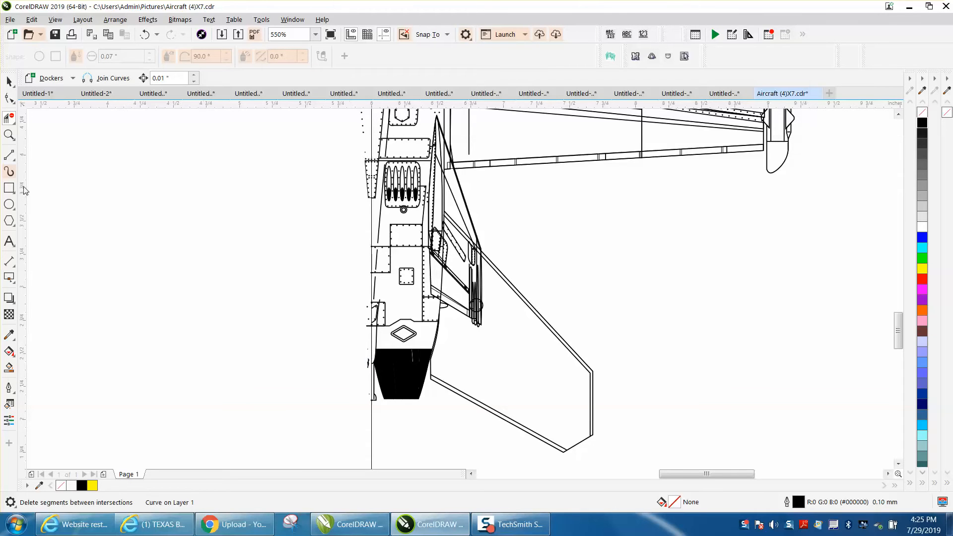
- Delete the small fragments remaining left of the centre line beside the exhaust nozzle and the tail hook
{"action": "left_click", "coordinate": [9, 134]}
{"action": "left_click_drag", "start_coordinate": [356, 342], "coordinate": [447, 415]}
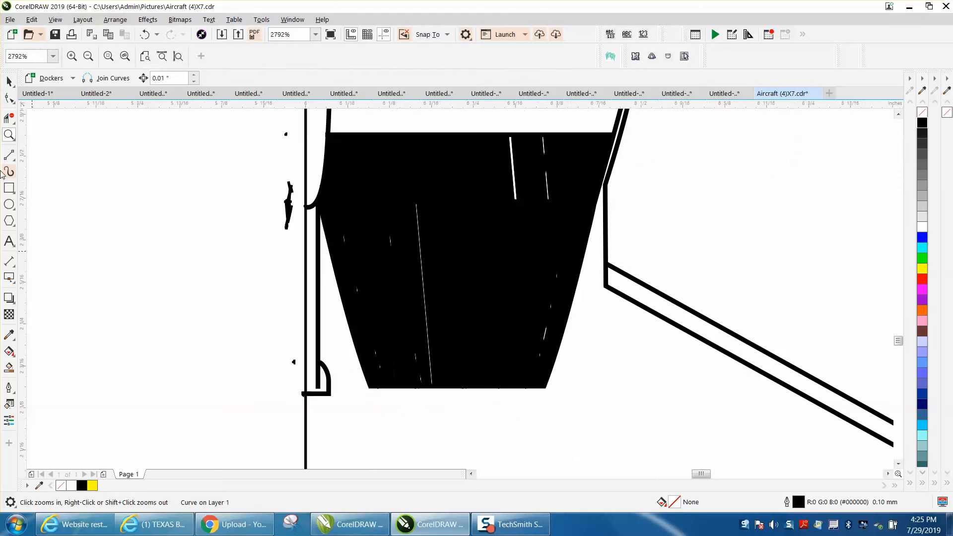
{"action": "left_click", "coordinate": [9, 118]}
{"action": "left_click_drag", "start_coordinate": [289, 228], "coordinate": [297, 243]}
{"action": "left_click_drag", "start_coordinate": [298, 367], "coordinate": [296, 372]}
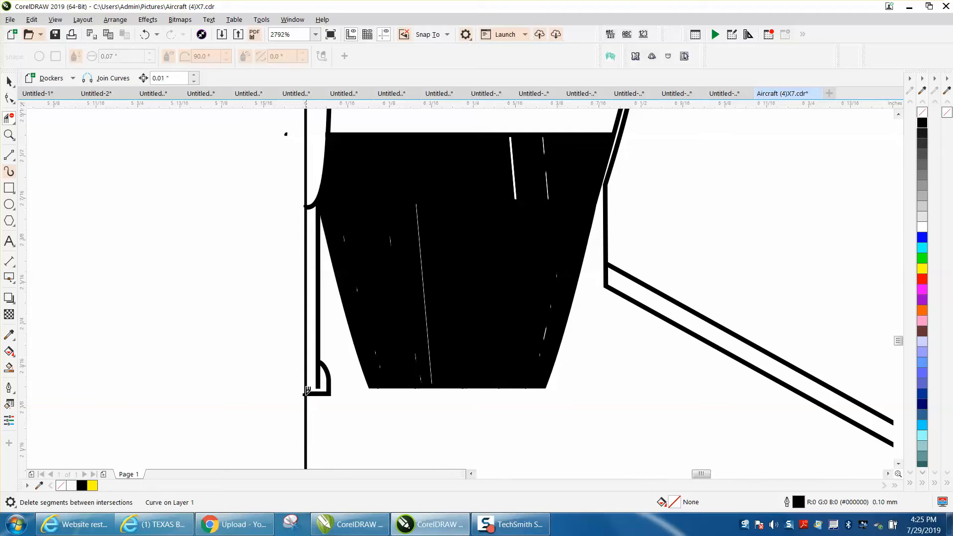
- Try to delete the stub crossing the centre line at the lower end of the tail hook, and undo it
{"action": "left_click", "coordinate": [305, 393]}
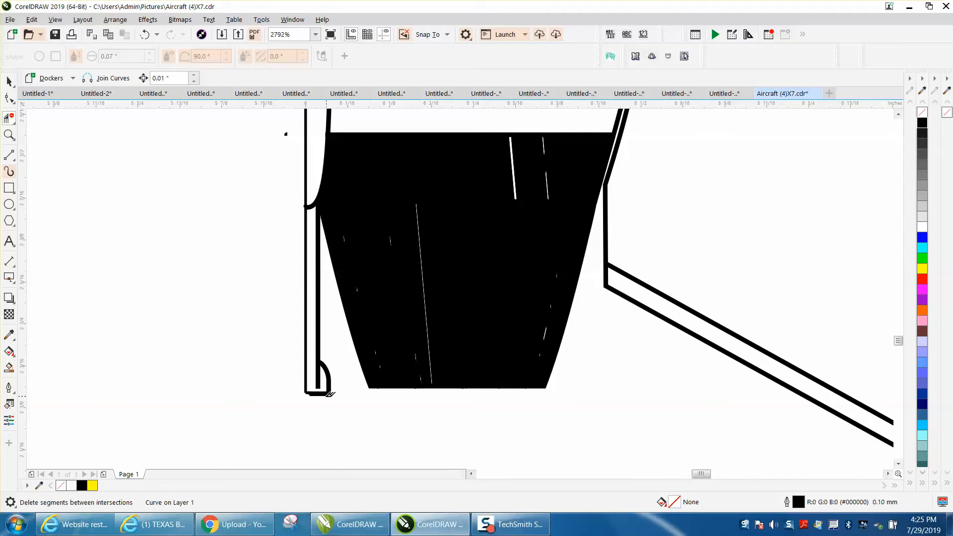
{"action": "left_click", "coordinate": [144, 34]}
- Move the end nodes of the small bracket outline at the tail hook's lower end onto the centre line
{"action": "left_click", "coordinate": [9, 134]}
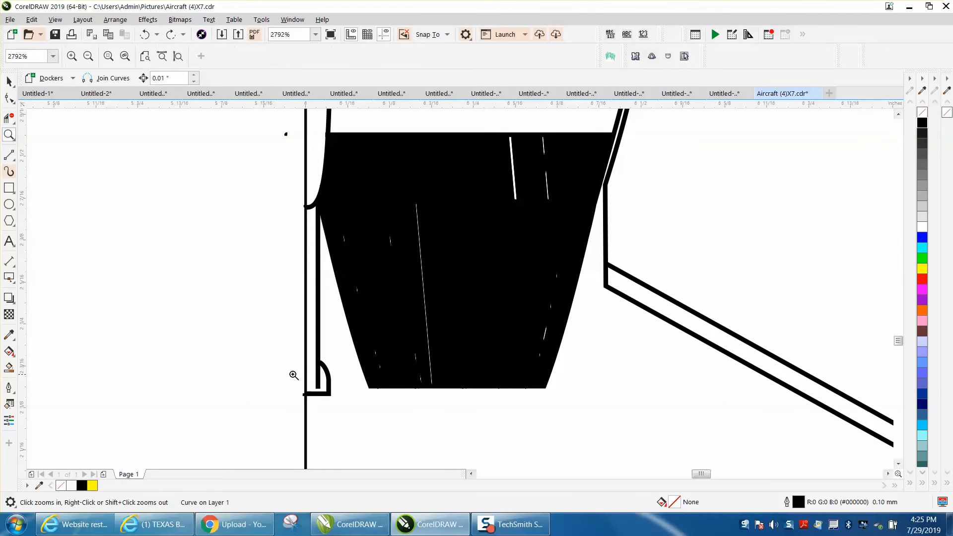
{"action": "left_click_drag", "start_coordinate": [292, 377], "coordinate": [291, 373]}
{"action": "scroll", "coordinate": [276, 204], "scroll_direction": "down", "scroll_amount": 1}
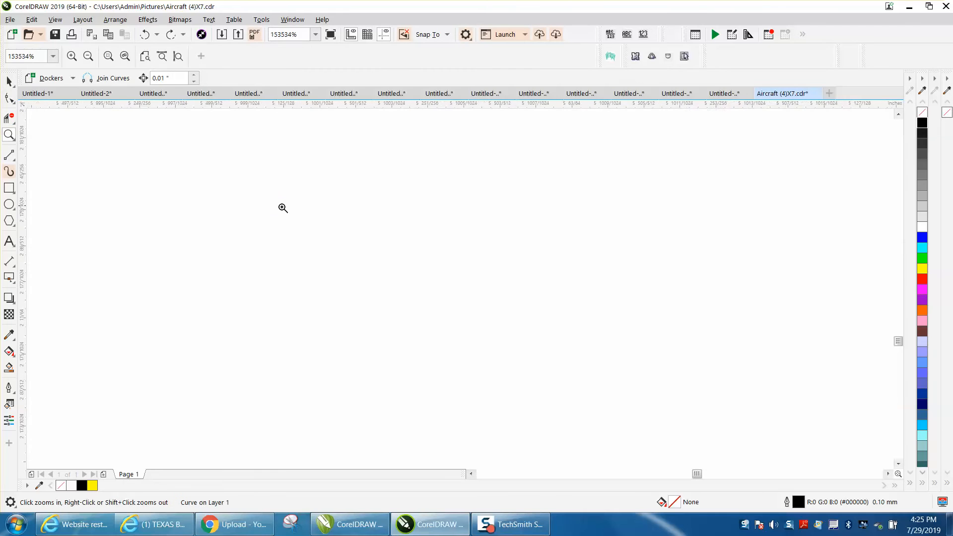
{"action": "scroll", "coordinate": [396, 243], "scroll_direction": "down", "scroll_amount": 4}
{"action": "left_click", "coordinate": [9, 98]}
{"action": "left_click", "coordinate": [502, 331]}
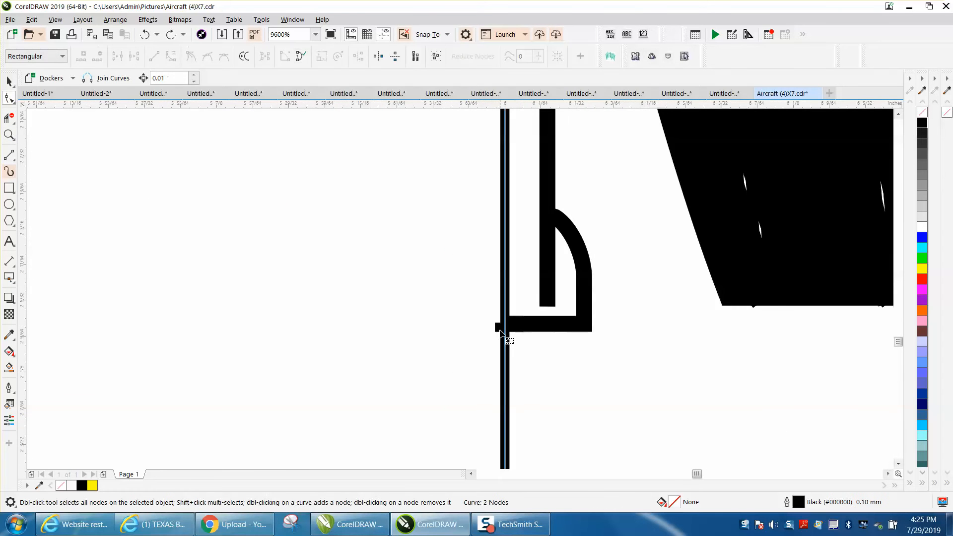
{"action": "left_click", "coordinate": [498, 331]}
{"action": "left_click", "coordinate": [503, 328]}
{"action": "left_click_drag", "start_coordinate": [503, 328], "coordinate": [505, 327]}
{"action": "left_click", "coordinate": [390, 307]}
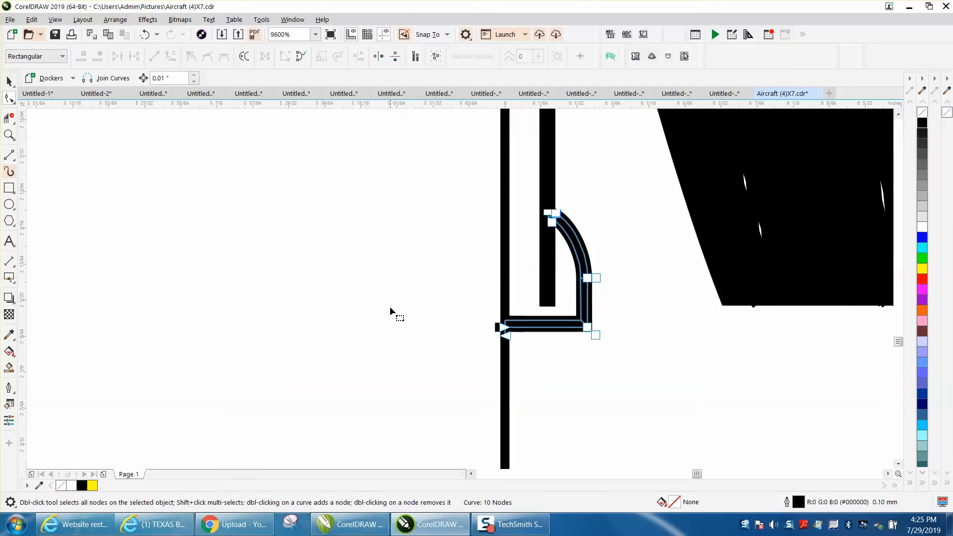
{"action": "left_click", "coordinate": [10, 119]}
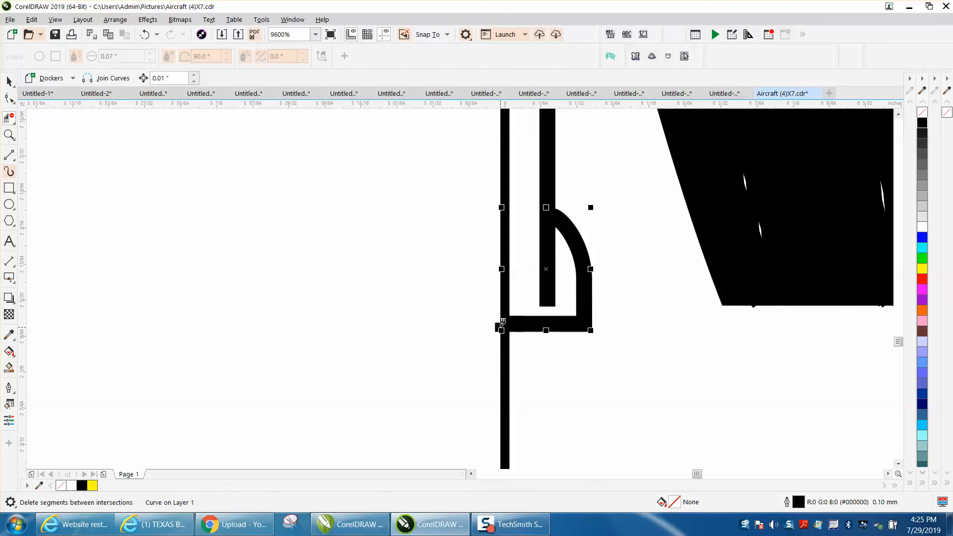
{"action": "scroll", "coordinate": [480, 329], "scroll_direction": "down", "scroll_amount": 3}
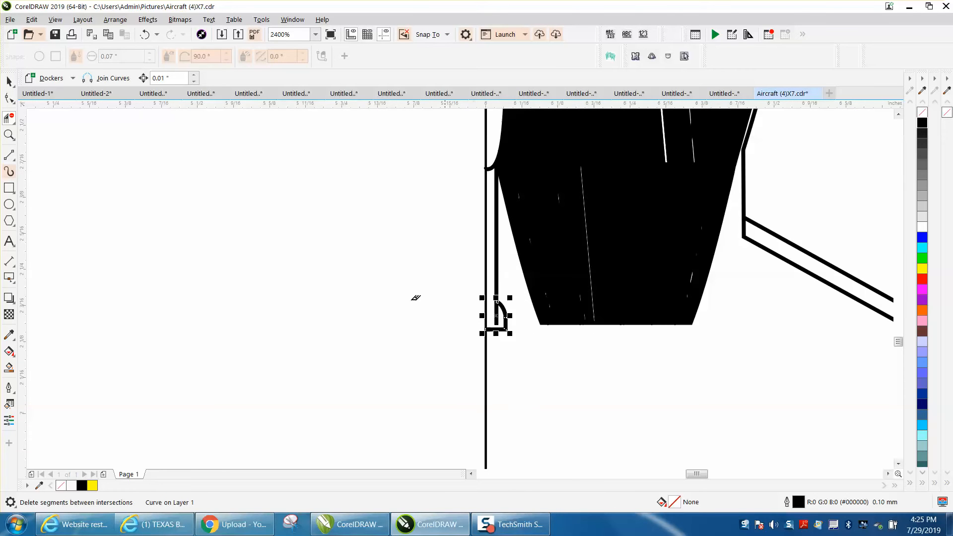
- Switch the display to Wireframe and examine the dense line work of the exhaust nozzle
{"action": "left_click", "coordinate": [9, 81]}
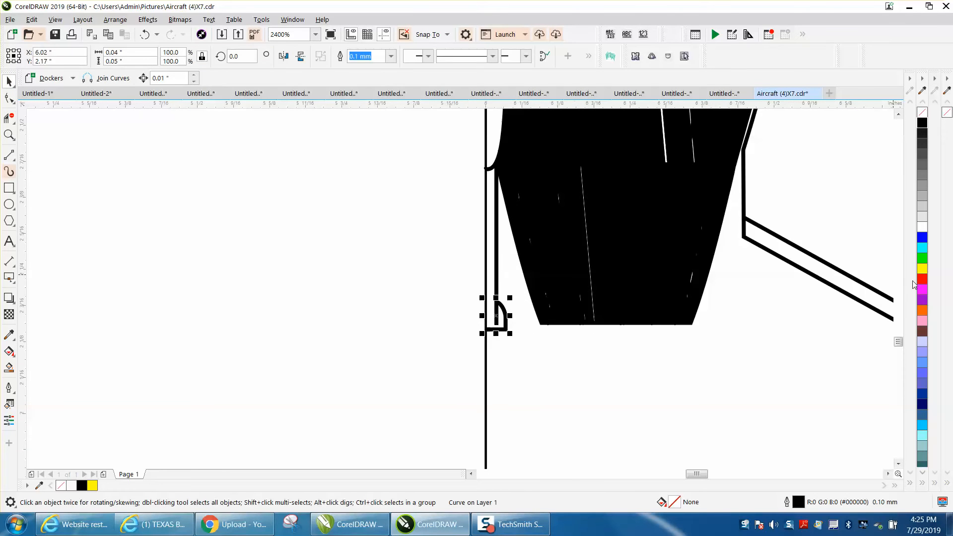
{"action": "left_click_drag", "start_coordinate": [898, 339], "coordinate": [898, 336]}
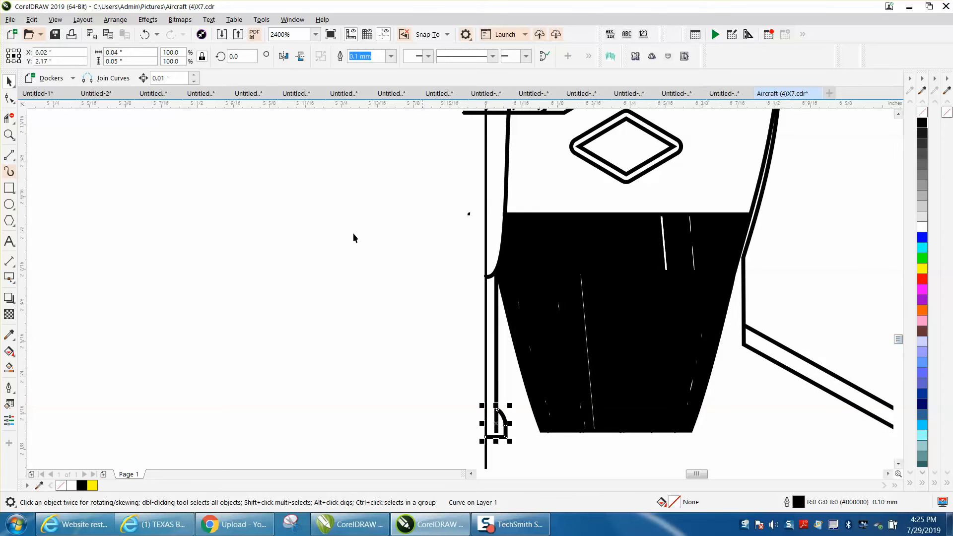
{"action": "left_click", "coordinate": [53, 20]}
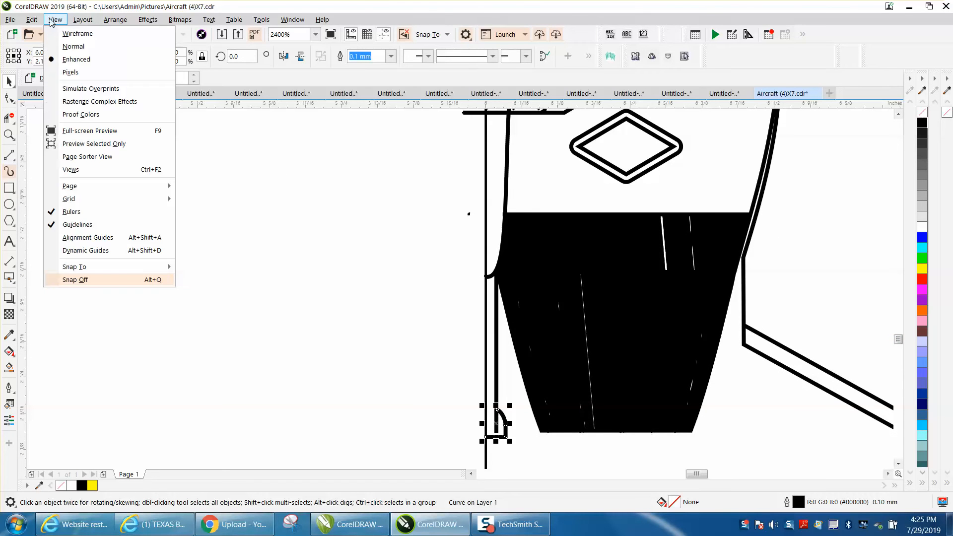
{"action": "left_click", "coordinate": [75, 33]}
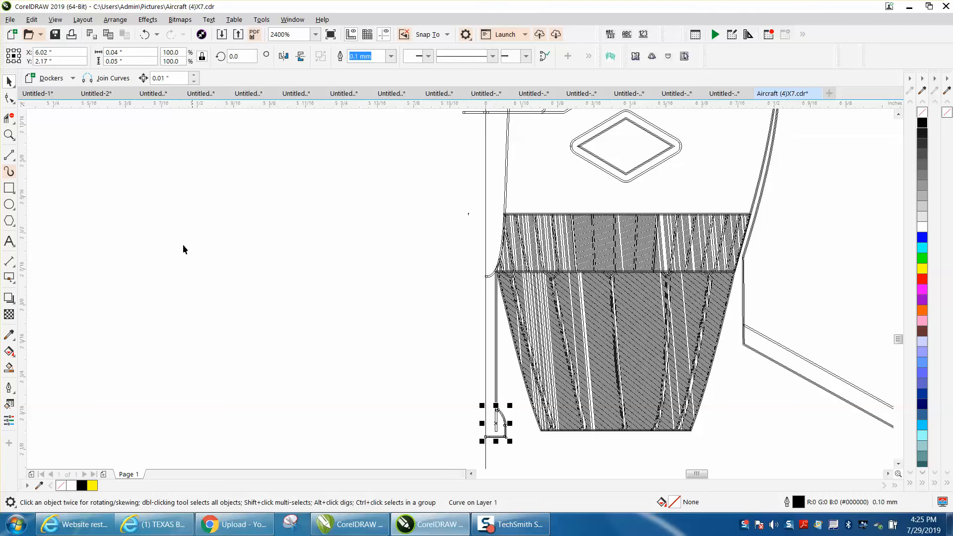
{"action": "left_click", "coordinate": [10, 135]}
{"action": "left_click_drag", "start_coordinate": [522, 219], "coordinate": [723, 361]}
{"action": "left_click_drag", "start_coordinate": [379, 243], "coordinate": [522, 292]}
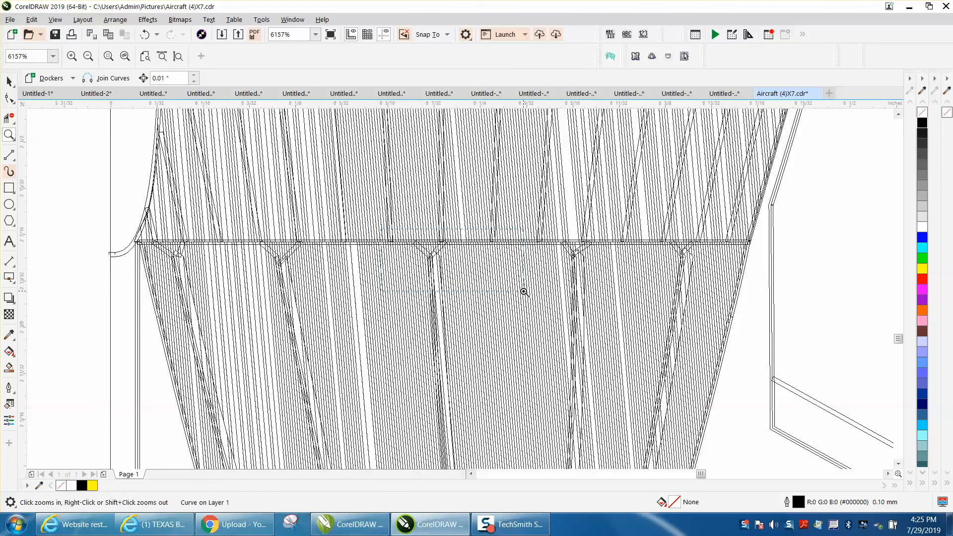
{"action": "scroll", "coordinate": [433, 259], "scroll_direction": "down", "scroll_amount": 4}
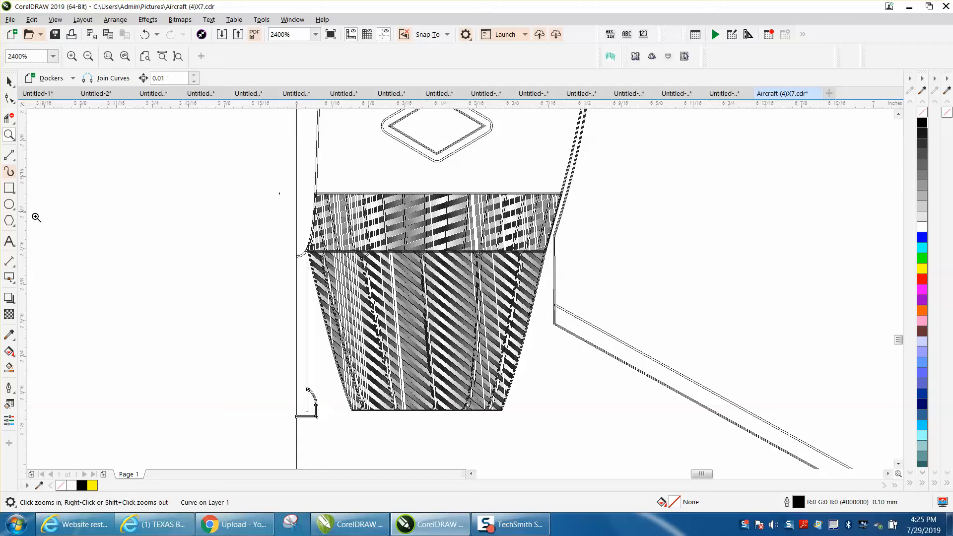
- Draw a rectangle about 0.42 by 0.38 inches over the exhaust nozzle and convert it to curves
{"action": "left_click", "coordinate": [9, 187]}
{"action": "left_click_drag", "start_coordinate": [320, 201], "coordinate": [554, 412]}
{"action": "left_click", "coordinate": [118, 24]}
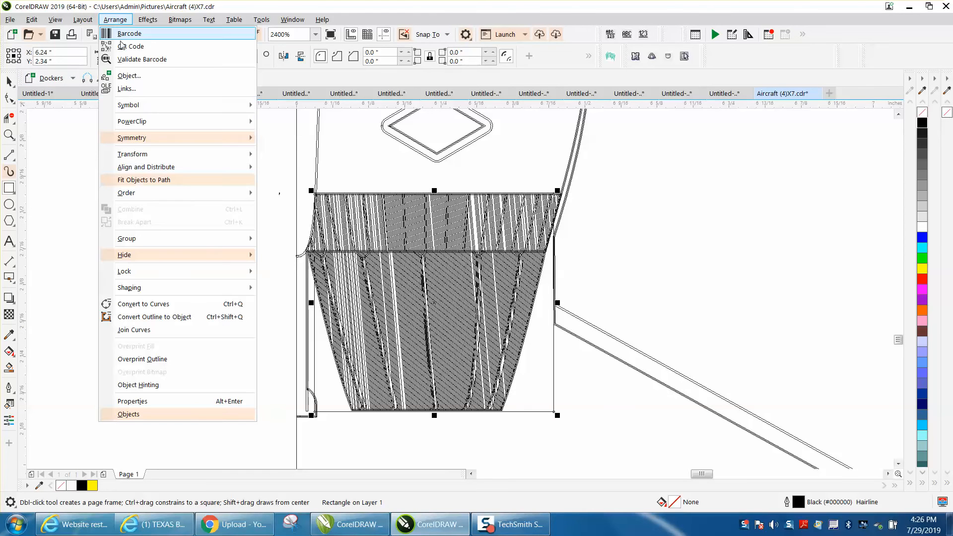
{"action": "left_click", "coordinate": [149, 300]}
- Reshape the rectangle to the nozzle's outline by moving its lower corners inward and adding a node at the left bend
{"action": "key", "text": "F10"}
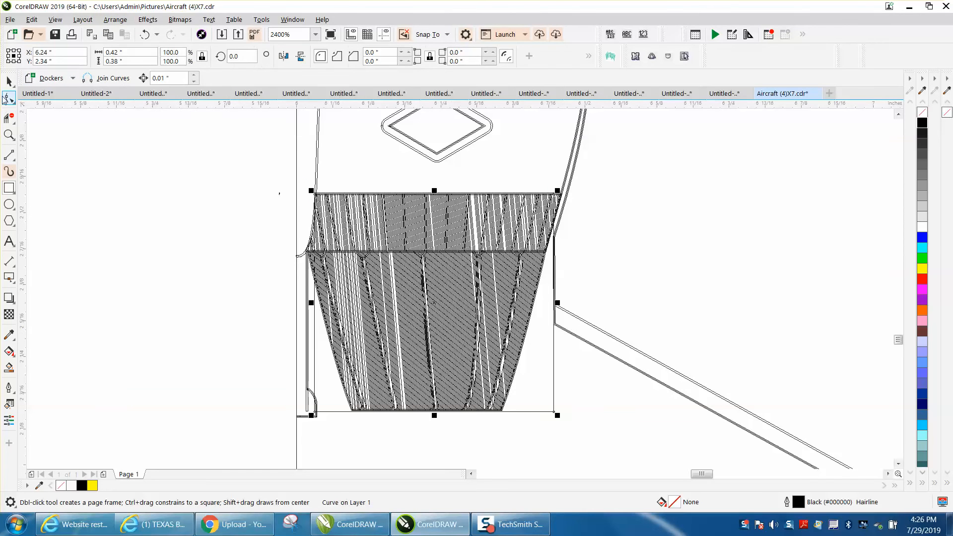
{"action": "left_click_drag", "start_coordinate": [555, 412], "coordinate": [373, 421]}
{"action": "left_click_drag", "start_coordinate": [315, 411], "coordinate": [352, 411]}
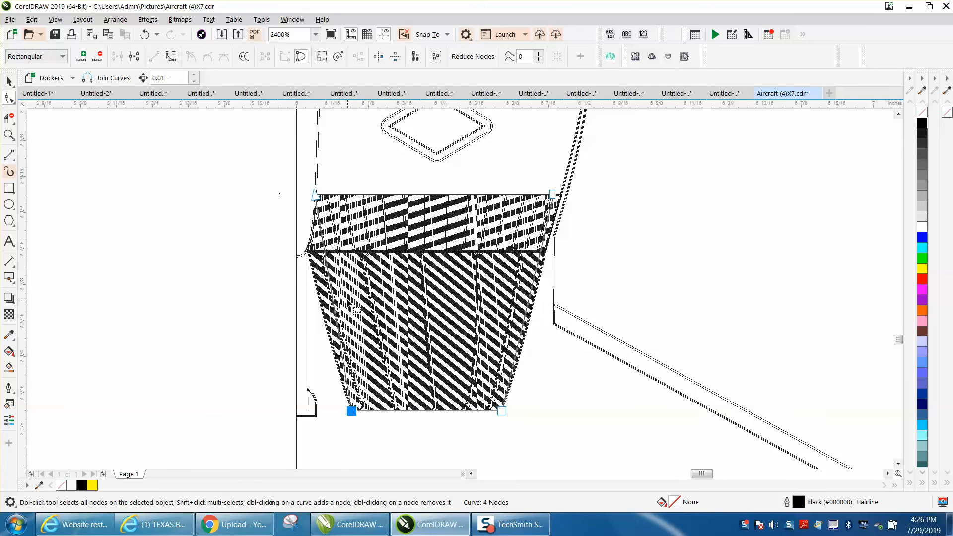
{"action": "left_click", "coordinate": [9, 134]}
{"action": "left_click_drag", "start_coordinate": [240, 194], "coordinate": [556, 395]}
{"action": "left_click", "coordinate": [9, 98]}
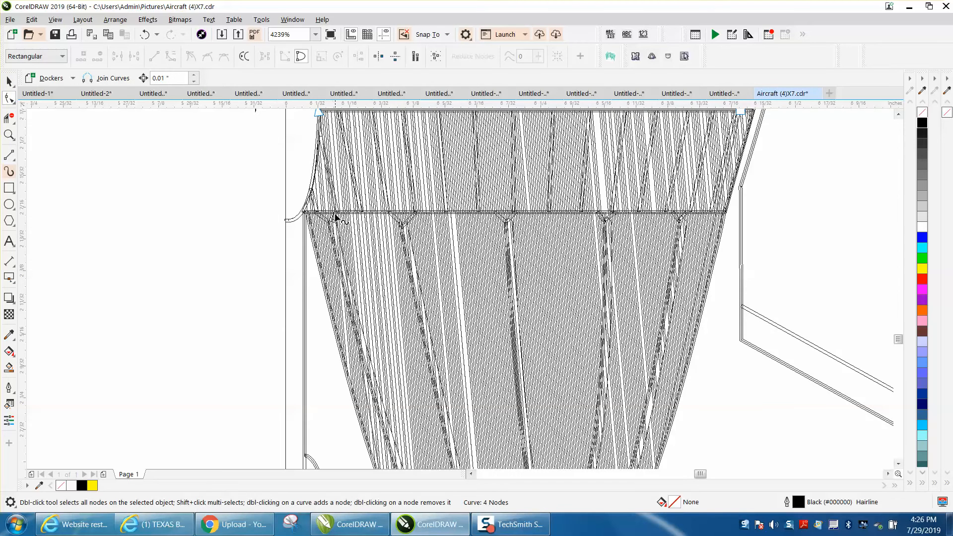
{"action": "left_click_drag", "start_coordinate": [334, 213], "coordinate": [305, 215]}
{"action": "scroll", "coordinate": [186, 185], "scroll_direction": "down", "scroll_amount": 3}
{"action": "key", "text": "space"}
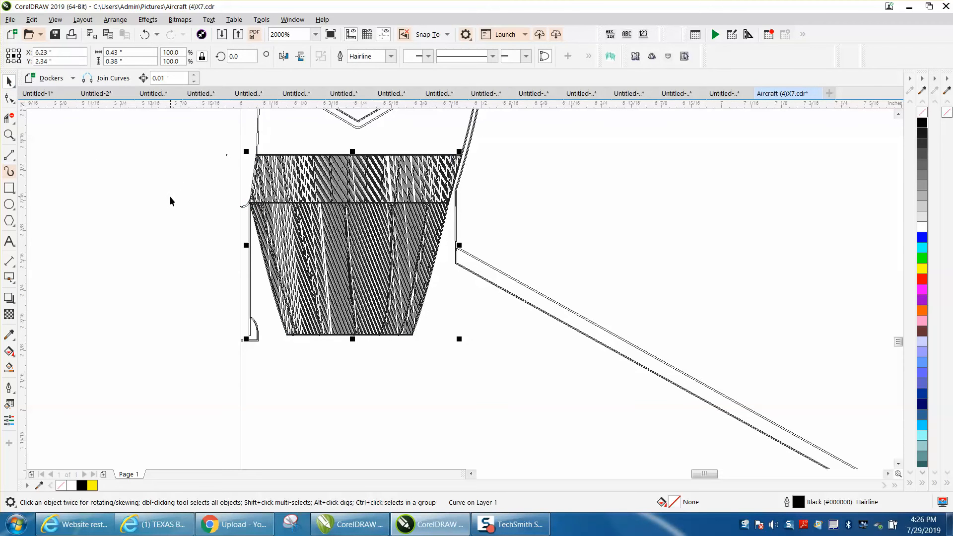
- Set the nudge distance to 1 inch and nudge the traced nozzle outline once to the right
{"action": "left_click", "coordinate": [173, 162]}
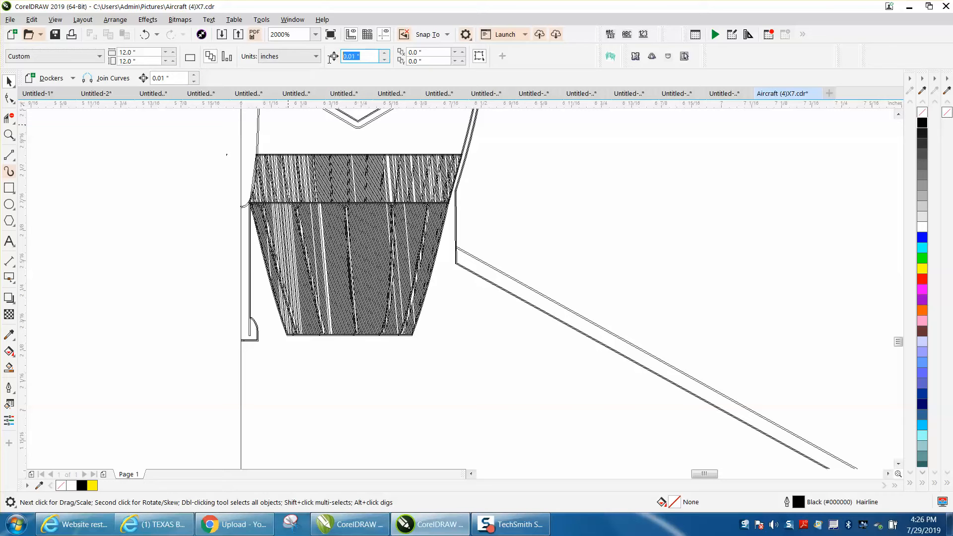
{"action": "type", "text": "1"}
{"action": "left_click", "coordinate": [395, 335]}
{"action": "key", "text": "Right"}
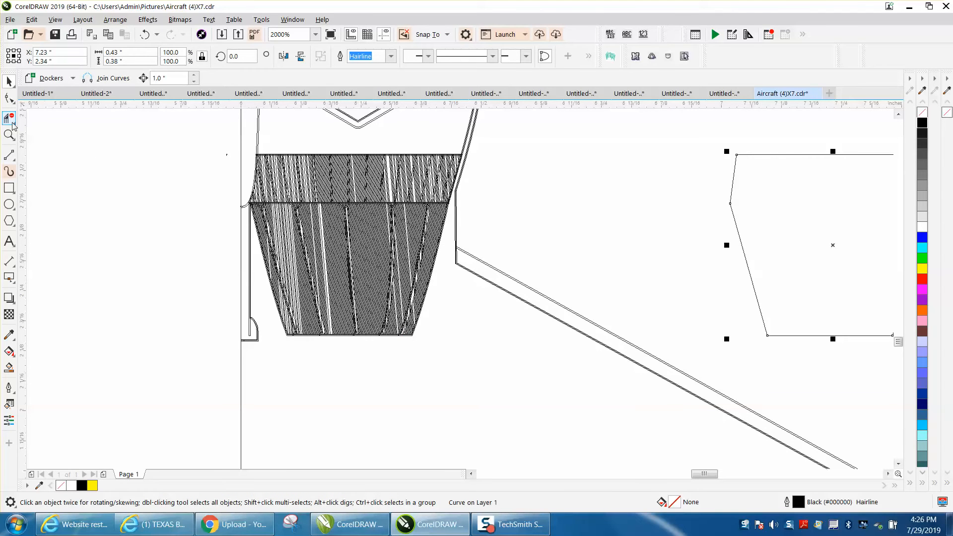
- Remove the bulk of the original nozzle's hatching with Virtual Segment Delete, covering its middle, then its left and right sides
{"action": "scroll", "coordinate": [140, 180], "scroll_direction": "down", "scroll_amount": 1}
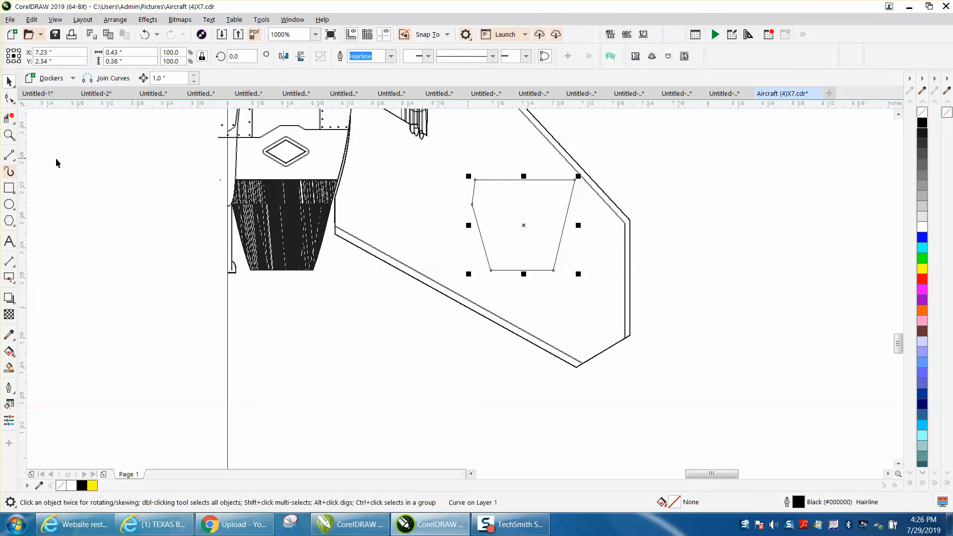
{"action": "left_click", "coordinate": [8, 135]}
{"action": "left_click_drag", "start_coordinate": [179, 159], "coordinate": [457, 333]}
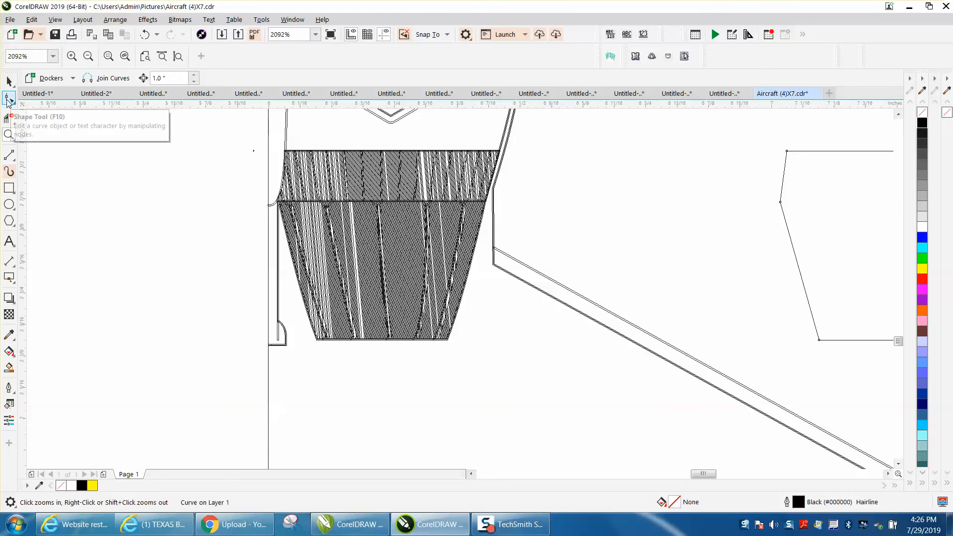
{"action": "left_click", "coordinate": [8, 98]}
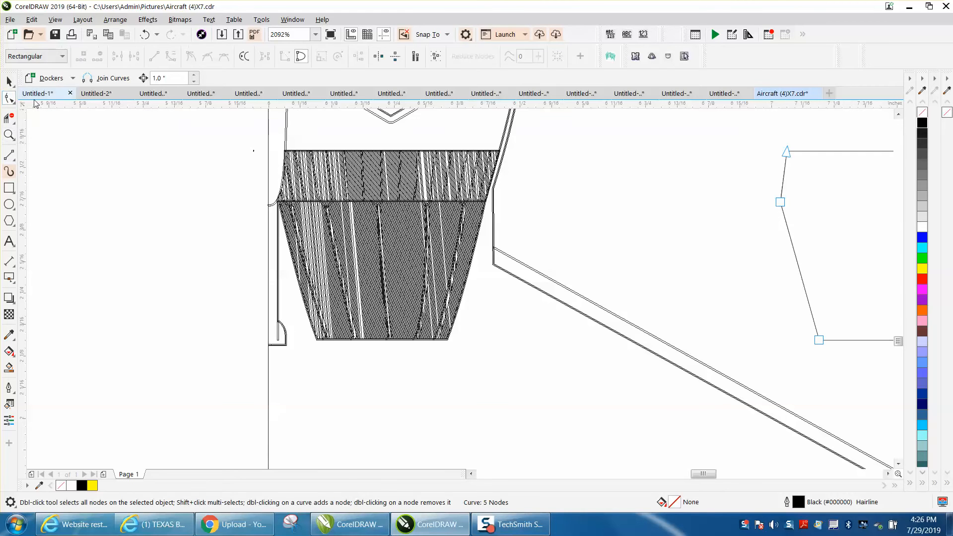
{"action": "left_click", "coordinate": [8, 117]}
{"action": "mouse_move", "coordinate": [316, 140]}
{"action": "left_mouse_down"}
{"action": "mouse_move", "coordinate": [424, 327]}
{"action": "mouse_move", "coordinate": [469, 365]}
{"action": "left_mouse_up"}
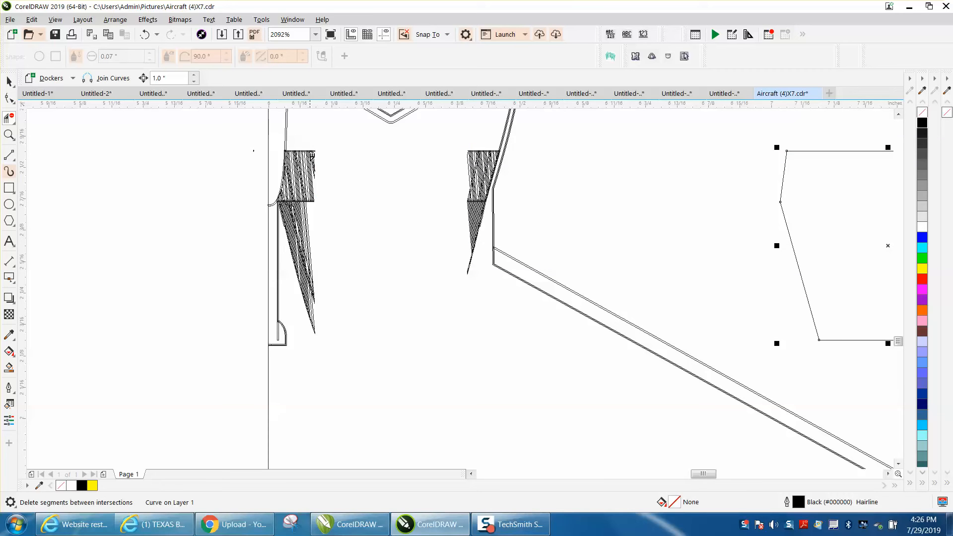
{"action": "mouse_move", "coordinate": [319, 142]}
{"action": "left_mouse_down"}
{"action": "mouse_move", "coordinate": [307, 213]}
{"action": "mouse_move", "coordinate": [296, 218]}
{"action": "mouse_move", "coordinate": [310, 271]}
{"action": "mouse_move", "coordinate": [309, 326]}
{"action": "mouse_move", "coordinate": [298, 334]}
{"action": "left_mouse_up"}
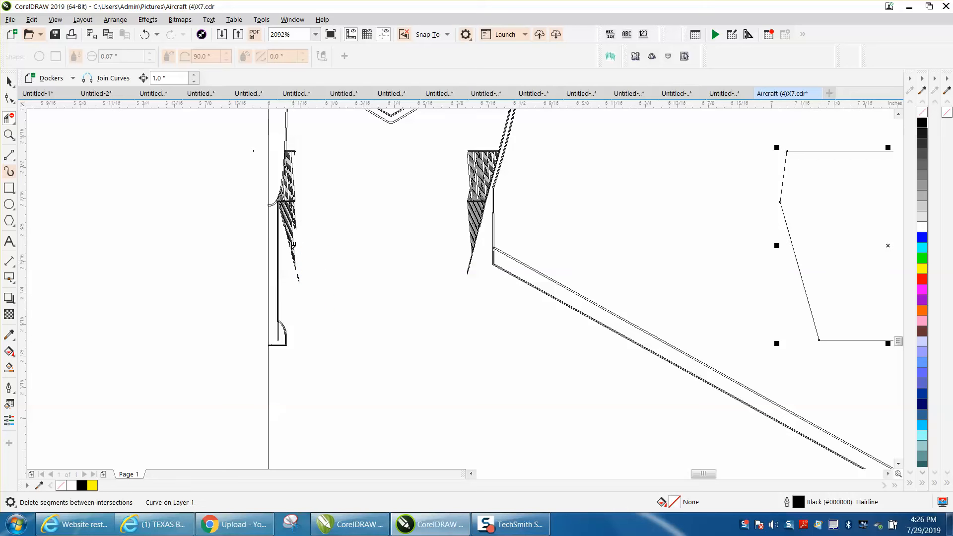
{"action": "mouse_move", "coordinate": [321, 199]}
{"action": "left_mouse_down"}
{"action": "mouse_move", "coordinate": [300, 291]}
{"action": "mouse_move", "coordinate": [284, 288]}
{"action": "left_mouse_up"}
{"action": "mouse_move", "coordinate": [470, 214]}
{"action": "left_mouse_down"}
{"action": "mouse_move", "coordinate": [471, 270]}
{"action": "mouse_move", "coordinate": [476, 285]}
{"action": "mouse_move", "coordinate": [485, 283]}
{"action": "left_mouse_up"}
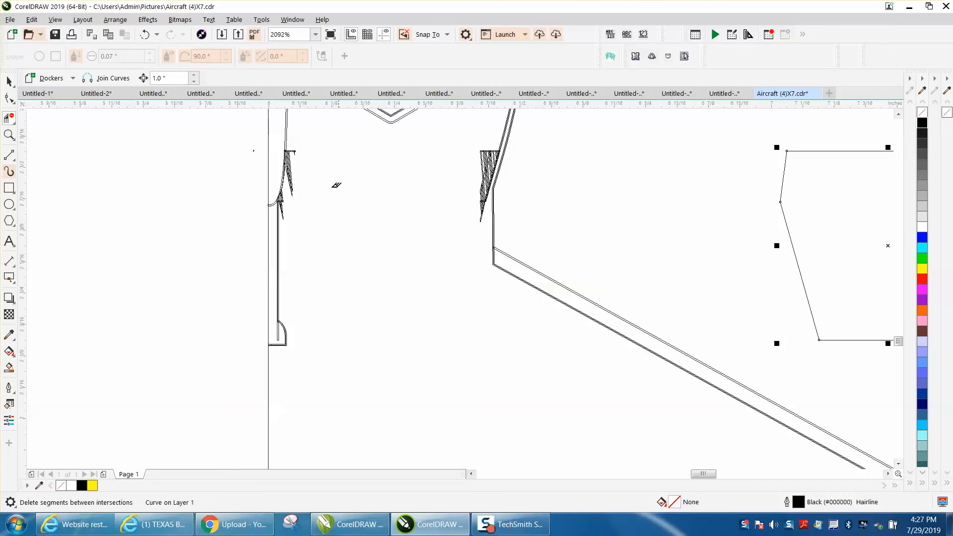
- Delete the long hatch slivers hanging from the nozzle's upper left corner
{"action": "left_click", "coordinate": [8, 135]}
{"action": "left_click_drag", "start_coordinate": [252, 142], "coordinate": [529, 296]}
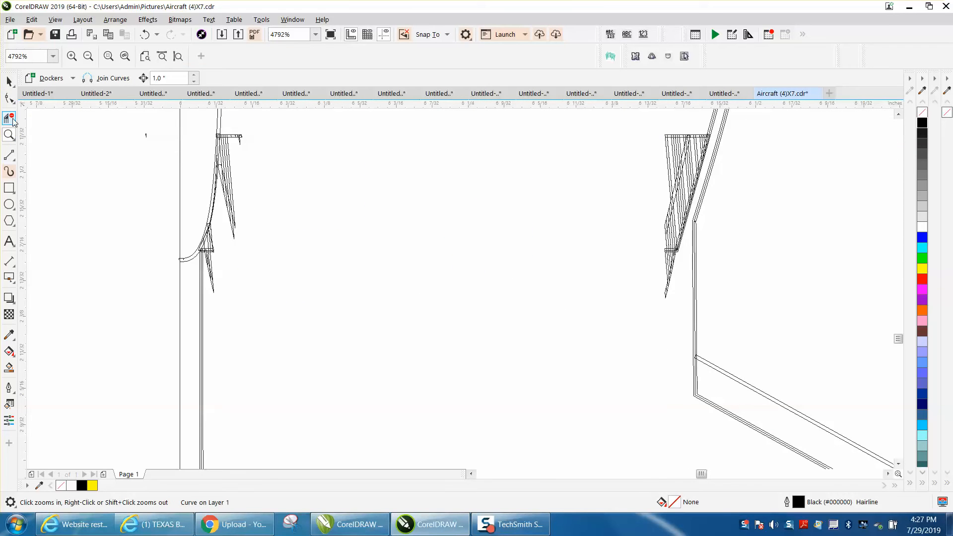
{"action": "left_click", "coordinate": [10, 80]}
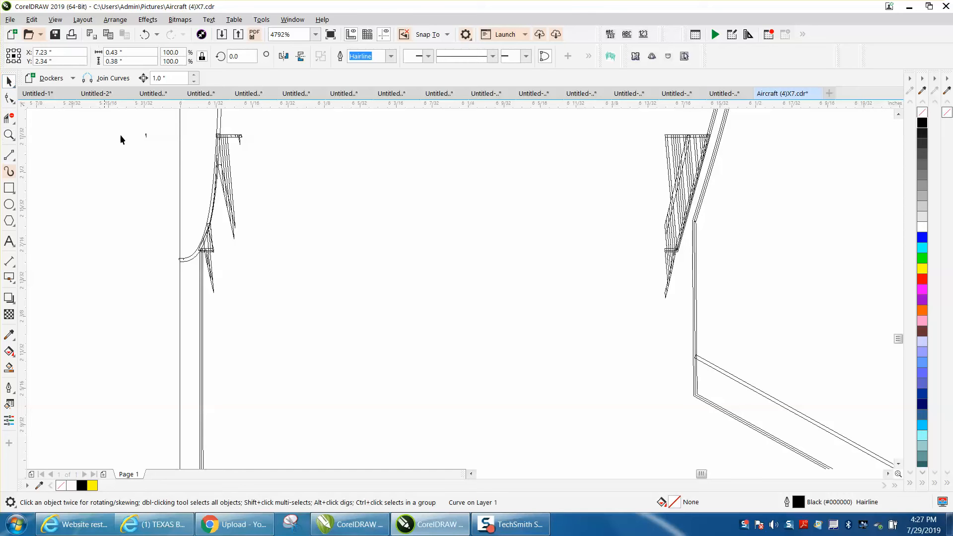
{"action": "left_click", "coordinate": [228, 163]}
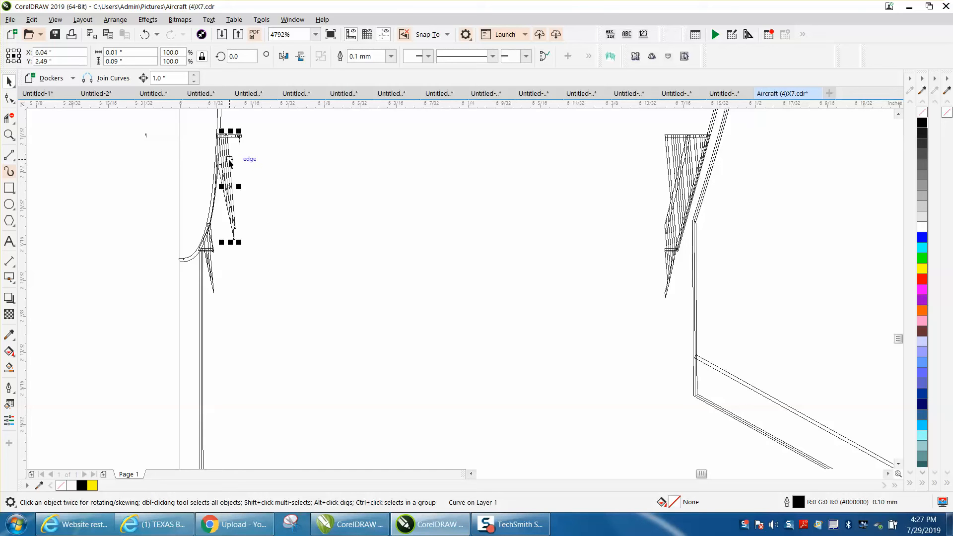
{"action": "key", "text": "Delete"}
{"action": "left_click", "coordinate": [223, 164]}
{"action": "key", "text": "Delete"}
{"action": "left_click", "coordinate": [220, 168]}
{"action": "key", "text": "Delete"}
{"action": "left_click", "coordinate": [221, 169]}
- Delete the short leftover fragments along the nozzle's upper edge at its left end
{"action": "left_click", "coordinate": [237, 144]}
{"action": "double_click", "coordinate": [239, 137]}
{"action": "left_click_drag", "start_coordinate": [255, 126], "coordinate": [212, 155]}
{"action": "key", "text": "Delete"}
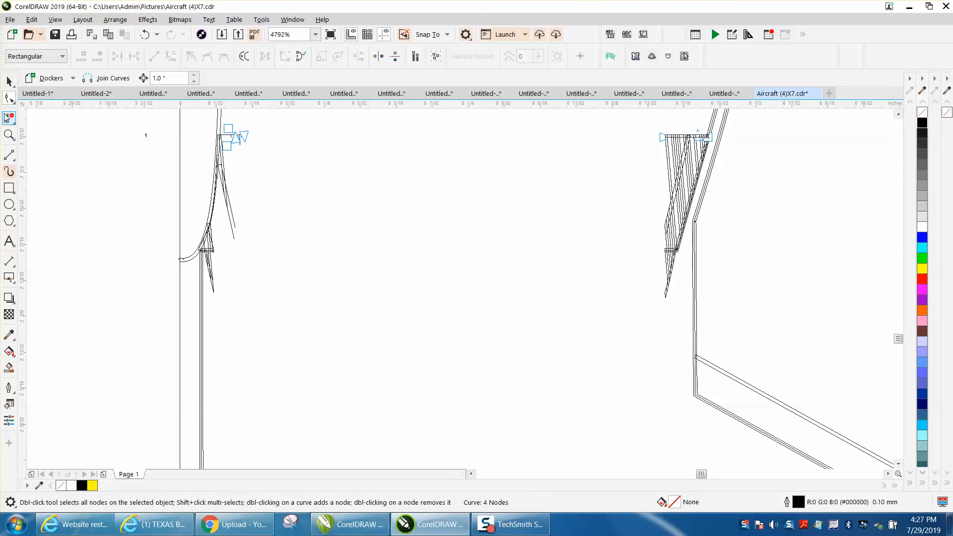
{"action": "left_click", "coordinate": [9, 81]}
{"action": "left_click", "coordinate": [260, 132]}
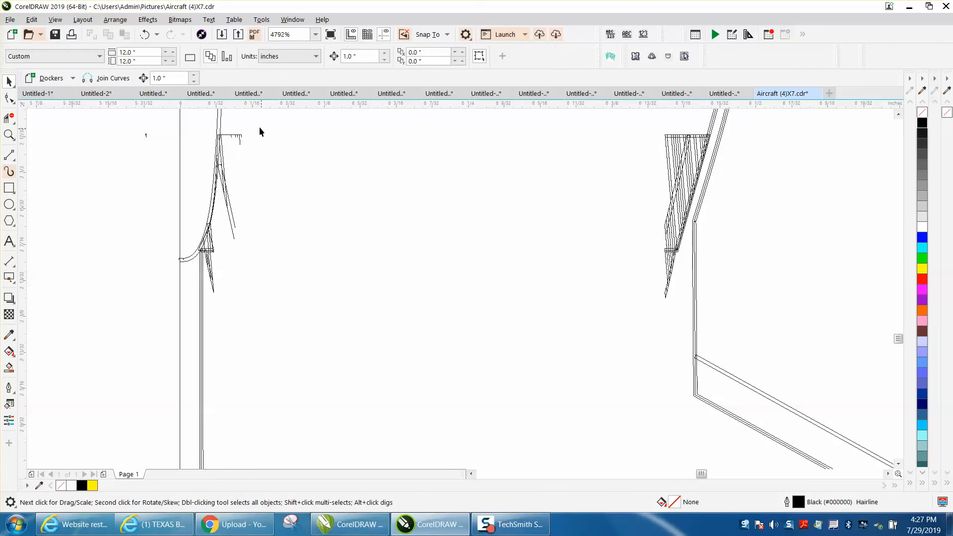
{"action": "left_click_drag", "start_coordinate": [226, 146], "coordinate": [225, 146]}
{"action": "key", "text": "Delete"}
{"action": "left_click", "coordinate": [226, 136]}
{"action": "key", "text": "Delete"}
- Delete the remaining thin curved slivers beside the fuselage curve below the nozzle's upper left corner
{"action": "left_click", "coordinate": [228, 199]}
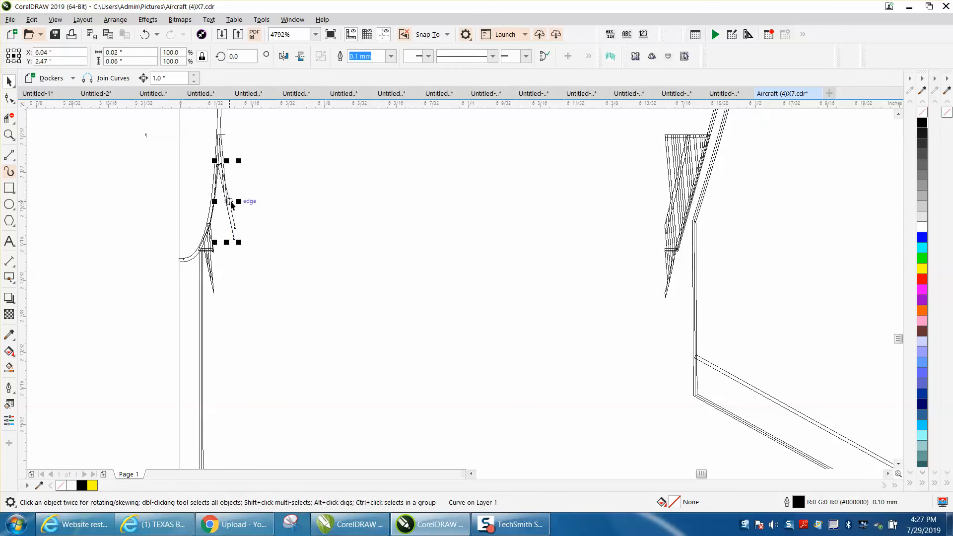
{"action": "key", "text": "Delete"}
{"action": "left_click", "coordinate": [226, 200]}
{"action": "key", "text": "Delete"}
{"action": "left_click", "coordinate": [223, 187]}
{"action": "key", "text": "Delete"}
- Delete the hatch slivers left at the foot of the fuselage curve, above and below the short horizontal edge
{"action": "left_click", "coordinate": [210, 264]}
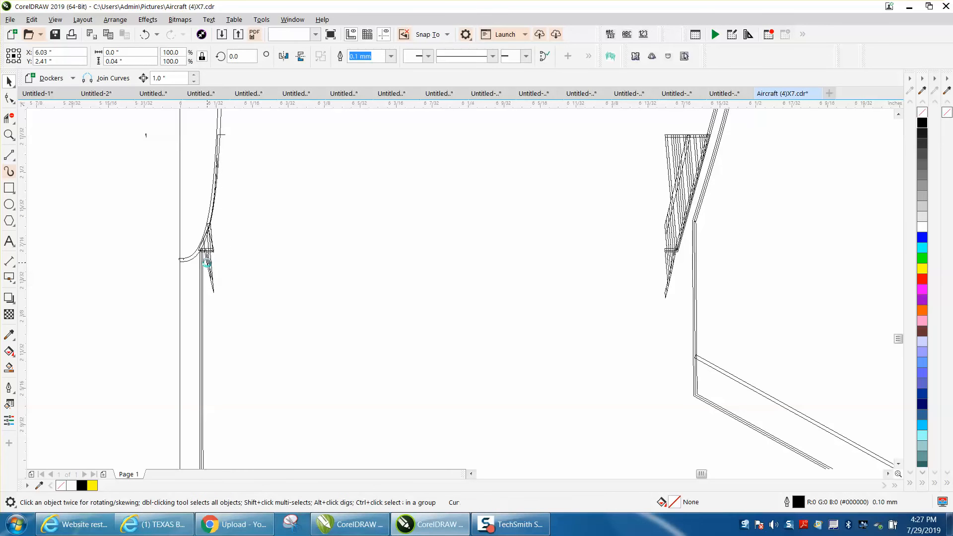
{"action": "key", "text": "Delete"}
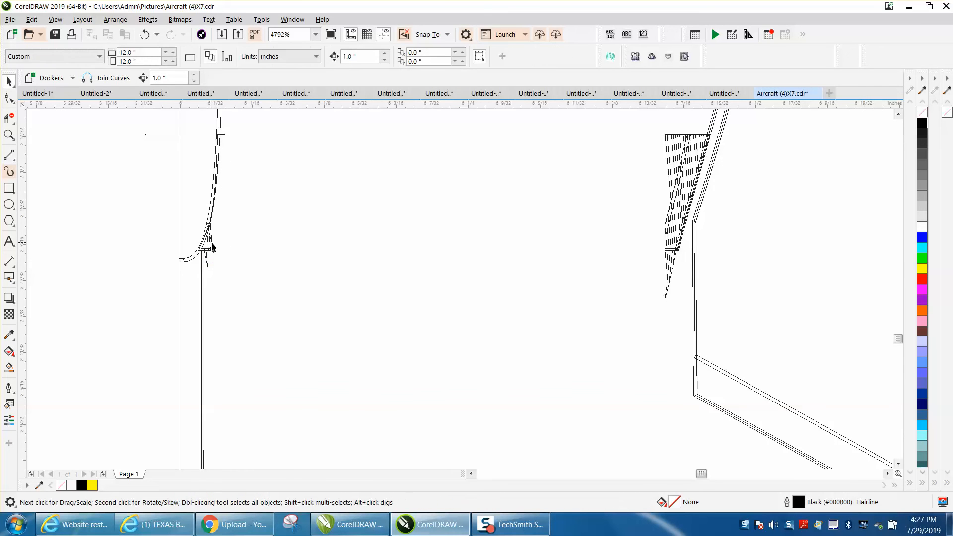
{"action": "left_click", "coordinate": [211, 247]}
{"action": "key", "text": "Delete"}
{"action": "left_click", "coordinate": [210, 246]}
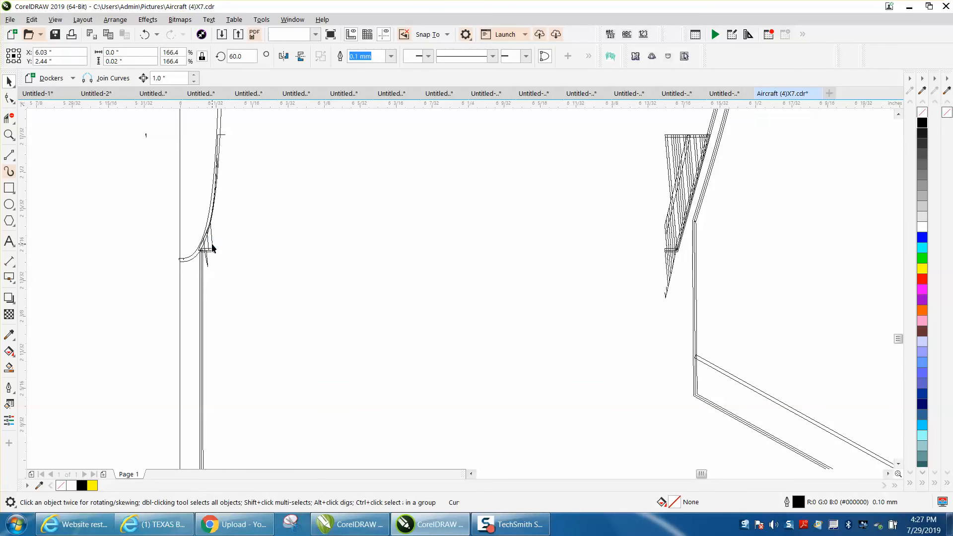
{"action": "key", "text": "Delete"}
{"action": "left_click", "coordinate": [208, 247]}
{"action": "key", "text": "Delete"}
{"action": "left_click", "coordinate": [206, 256]}
{"action": "key", "text": "Delete"}
{"action": "left_click", "coordinate": [206, 249]}
{"action": "key", "text": "Delete"}
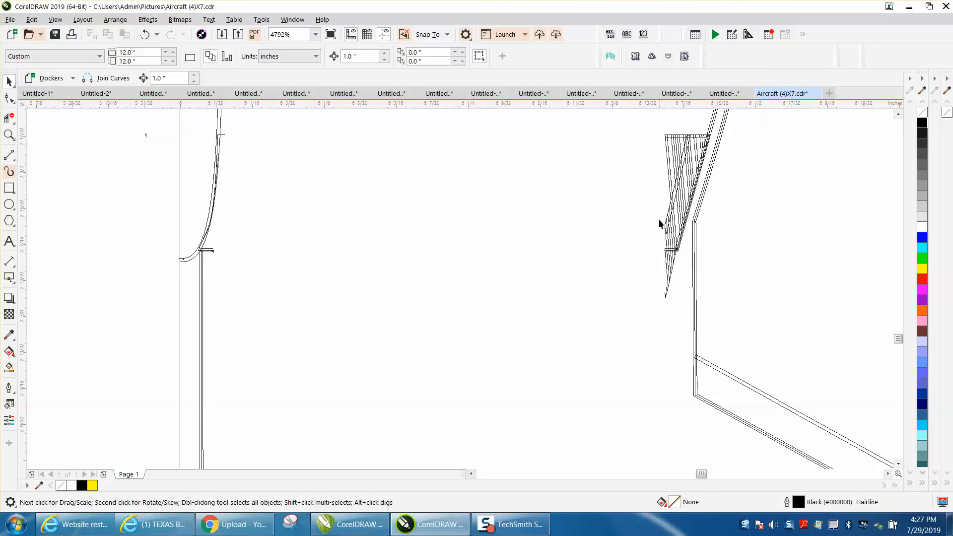
- Trim the outer hatching at the upper part of the nozzle's right-hand remnant with Virtual Segment Delete
{"action": "left_click_drag", "start_coordinate": [662, 134], "coordinate": [680, 177]}
{"action": "left_click", "coordinate": [146, 35]}
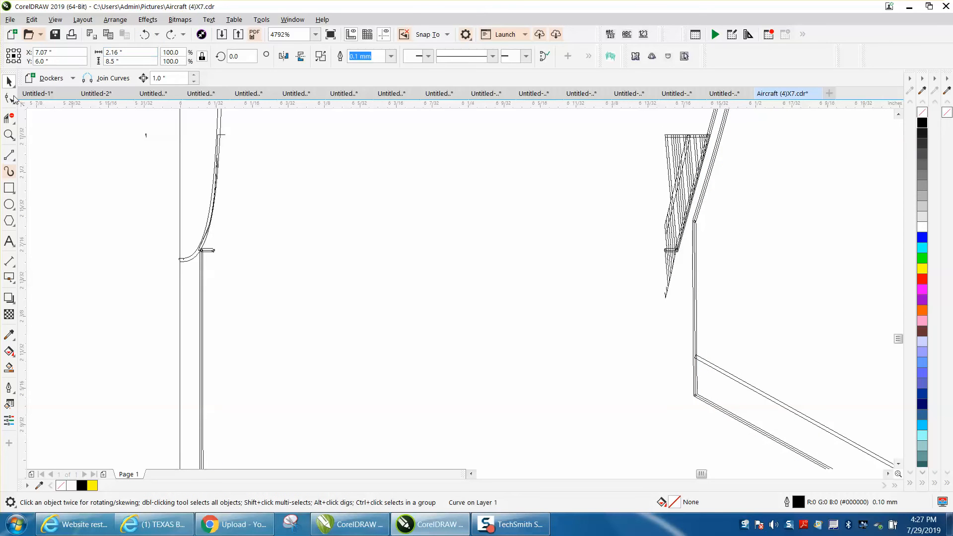
{"action": "left_click_drag", "start_coordinate": [655, 125], "coordinate": [680, 215]}
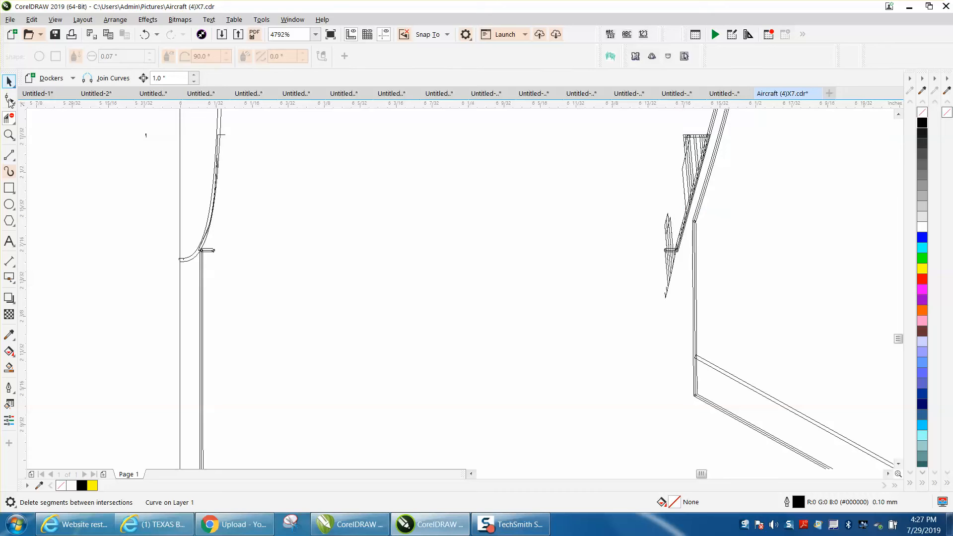
- Delete the long hatch lines inside the upper triangle of the nozzle's right-hand remnant
{"action": "key", "text": "space"}
{"action": "left_click", "coordinate": [688, 162]}
{"action": "left_click", "coordinate": [692, 158]}
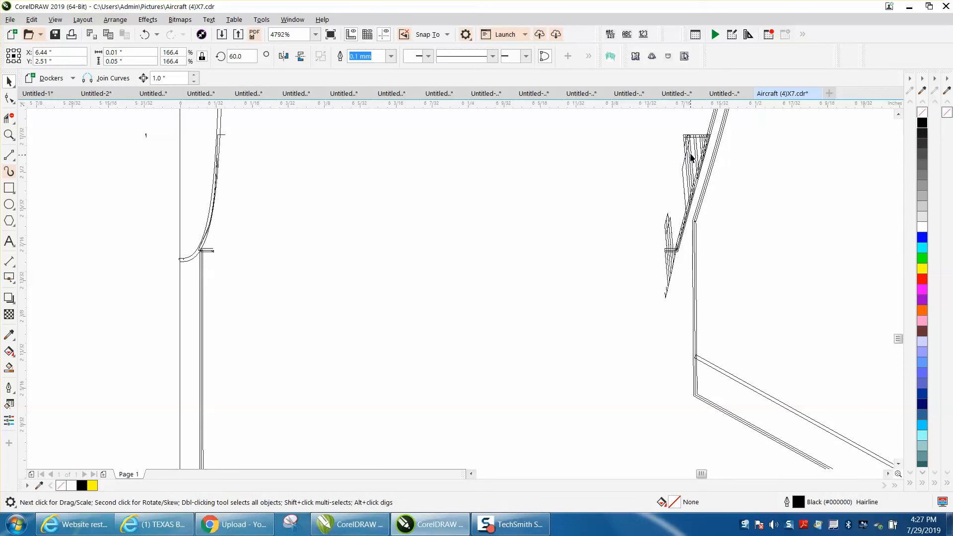
{"action": "key", "text": "Delete"}
{"action": "left_click", "coordinate": [691, 146]}
{"action": "key", "text": "Delete"}
{"action": "left_click", "coordinate": [696, 143]}
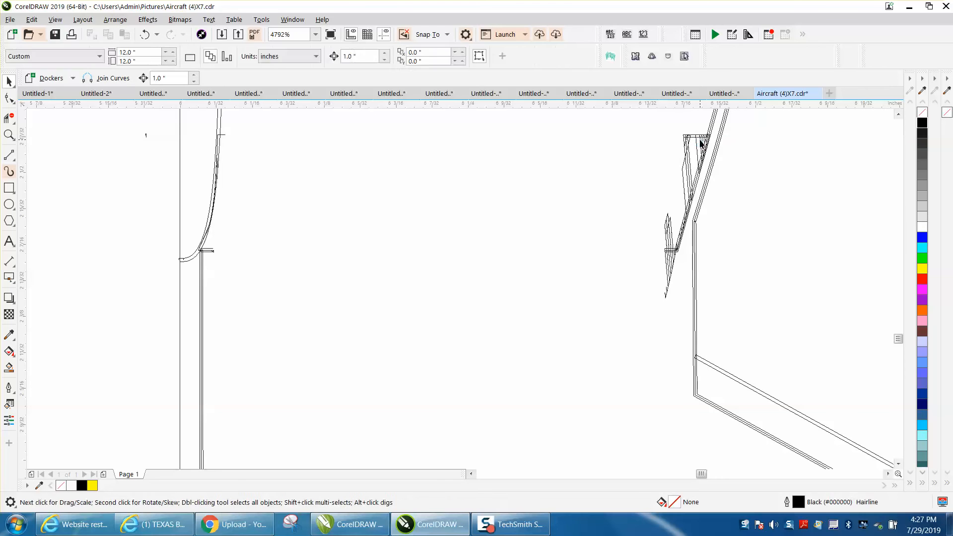
{"action": "key", "text": "Delete"}
- Delete the hatch slivers along the left side of that upper triangle, down toward the wing root
{"action": "left_click", "coordinate": [688, 139]}
{"action": "key", "text": "Delete"}
{"action": "left_click", "coordinate": [686, 154]}
{"action": "key", "text": "Delete"}
{"action": "left_click", "coordinate": [684, 165]}
{"action": "key", "text": "Delete"}
{"action": "left_click", "coordinate": [680, 185]}
{"action": "key", "text": "Delete"}
- Delete the slivers standing above the short horizontal edge at the lower end of the right-hand remnant
{"action": "left_click", "coordinate": [671, 240]}
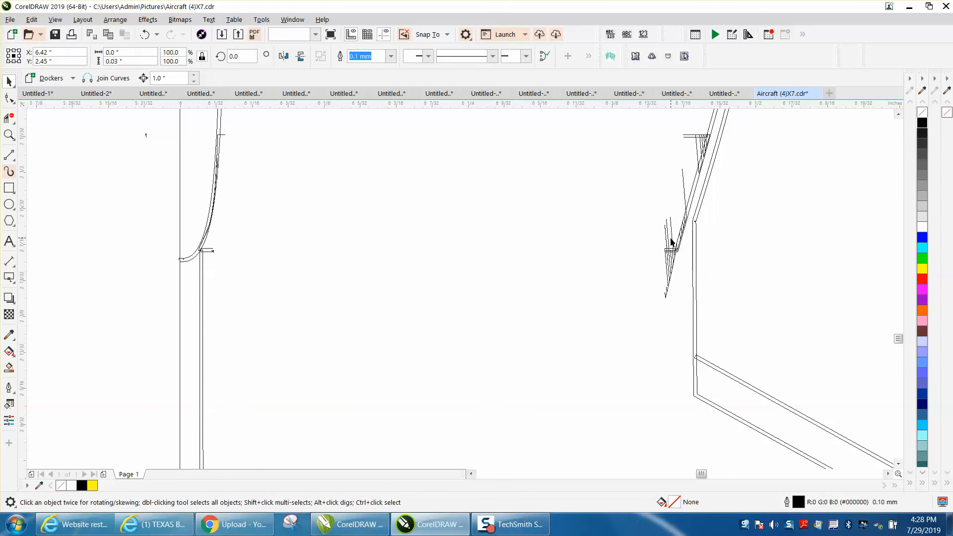
{"action": "key", "text": "Delete"}
{"action": "left_click", "coordinate": [671, 240]}
{"action": "key", "text": "Delete"}
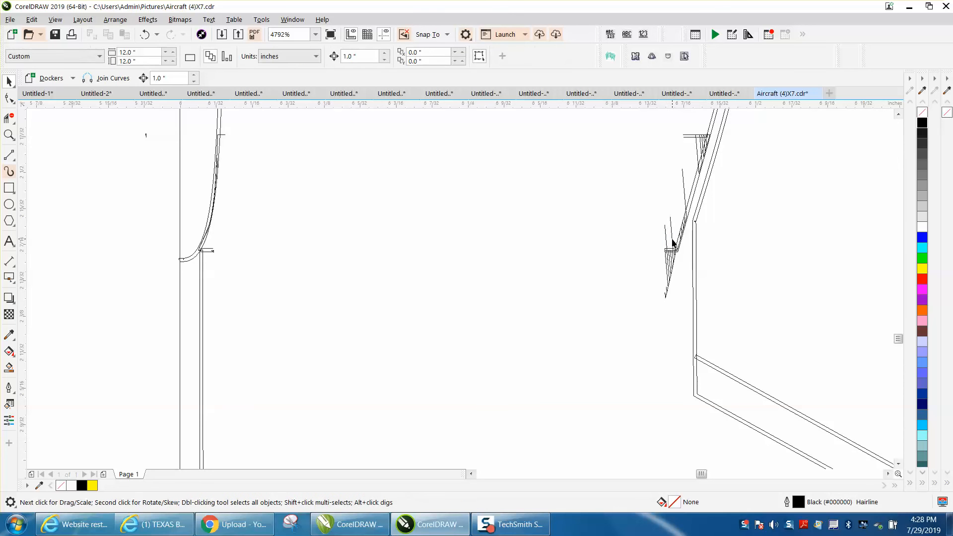
{"action": "left_click", "coordinate": [673, 243]}
{"action": "key", "text": "Delete"}
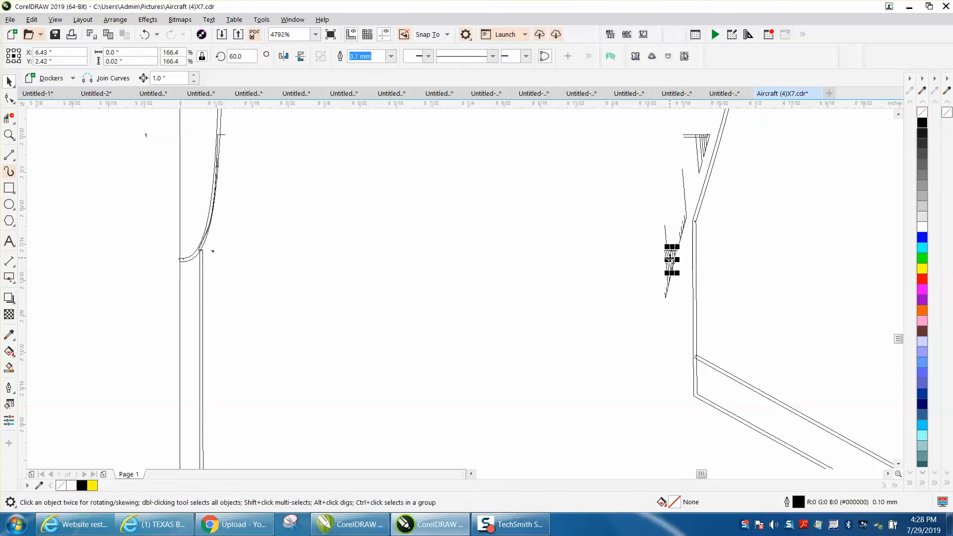
- Delete the pointed hatch fragments hanging below the short horizontal edge of the right-hand remnant
{"action": "left_click", "coordinate": [670, 259]}
{"action": "key", "text": "Delete"}
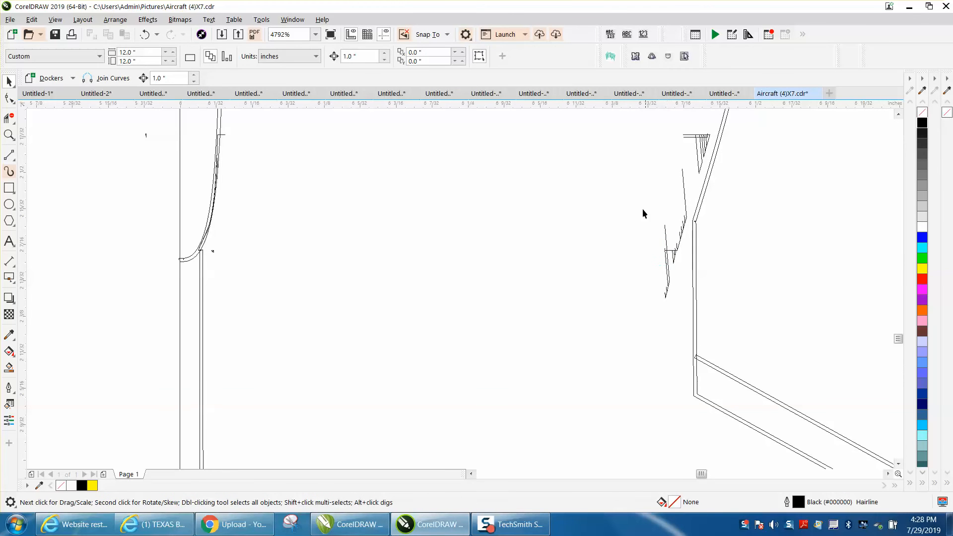
{"action": "left_click", "coordinate": [671, 279]}
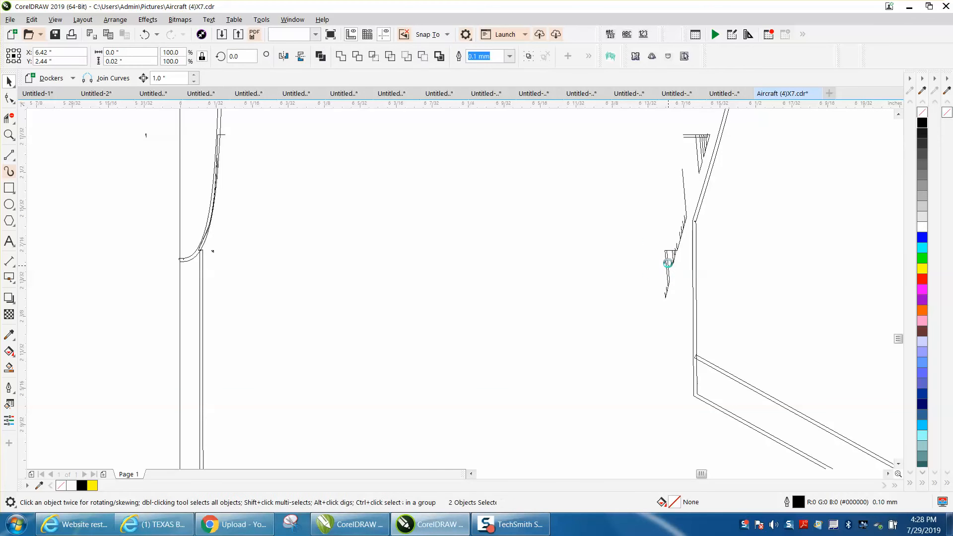
{"action": "key", "text": "Delete"}
{"action": "left_click_drag", "start_coordinate": [683, 301], "coordinate": [684, 302]}
{"action": "key", "text": "Delete"}
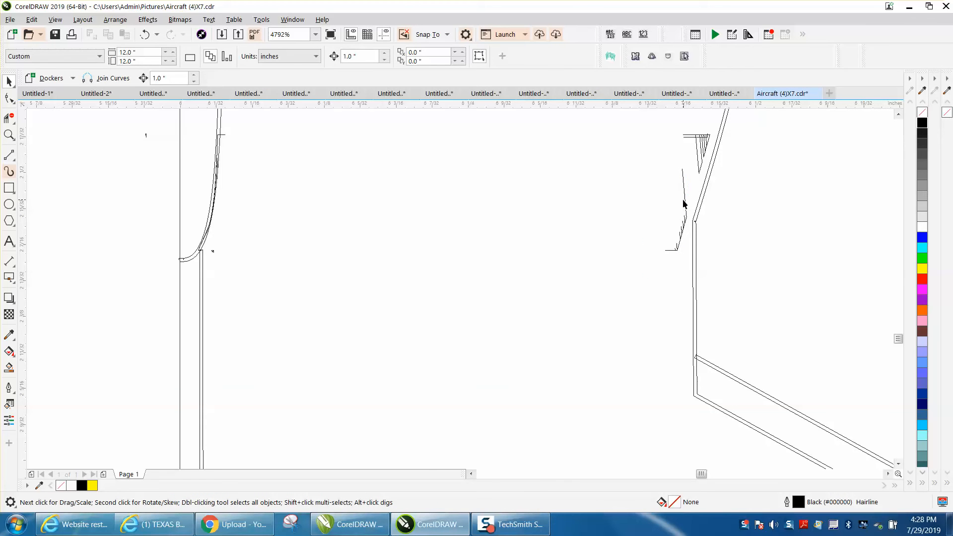
- Delete the remaining fragments beside the tail surface's inner edge, including the last lines of the upper triangle
{"action": "left_click", "coordinate": [683, 232]}
{"action": "key", "text": "Delete"}
{"action": "left_click_drag", "start_coordinate": [643, 202], "coordinate": [686, 264]}
{"action": "key", "text": "Delete"}
{"action": "left_click_drag", "start_coordinate": [707, 169], "coordinate": [726, 171]}
{"action": "key", "text": "Delete"}
{"action": "left_click", "coordinate": [695, 154]}
{"action": "key", "text": "Delete"}
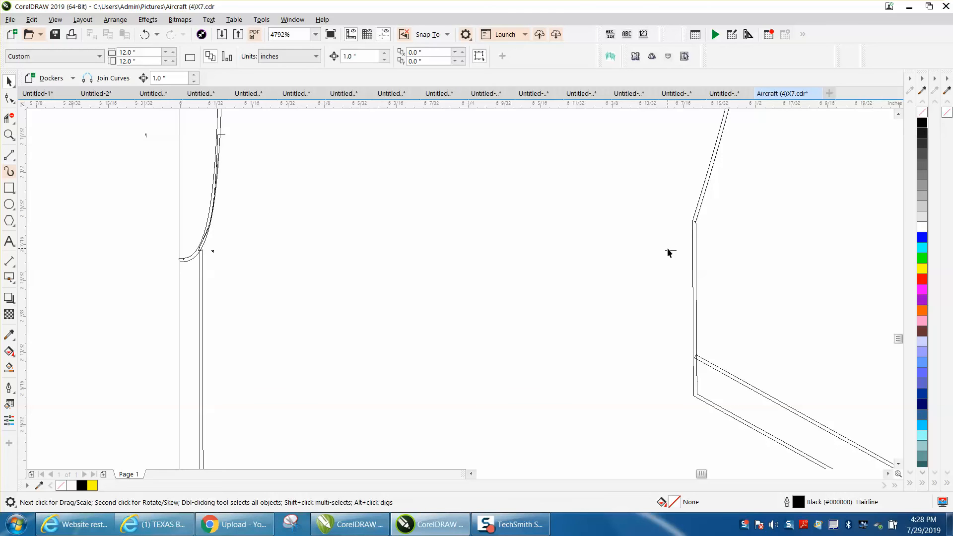
- Move the simple nozzle outline 1 inch to the right, clear of the tail, and draw a rectangle about 0.81 by 0.6 inches around it
{"action": "scroll", "coordinate": [535, 177], "scroll_direction": "down", "scroll_amount": 4}
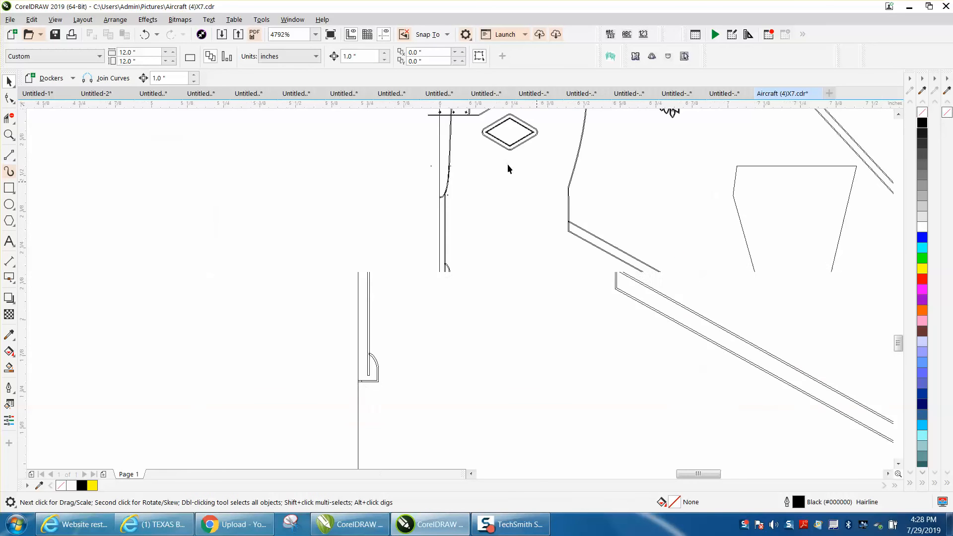
{"action": "scroll", "coordinate": [490, 159], "scroll_direction": "down", "scroll_amount": 1}
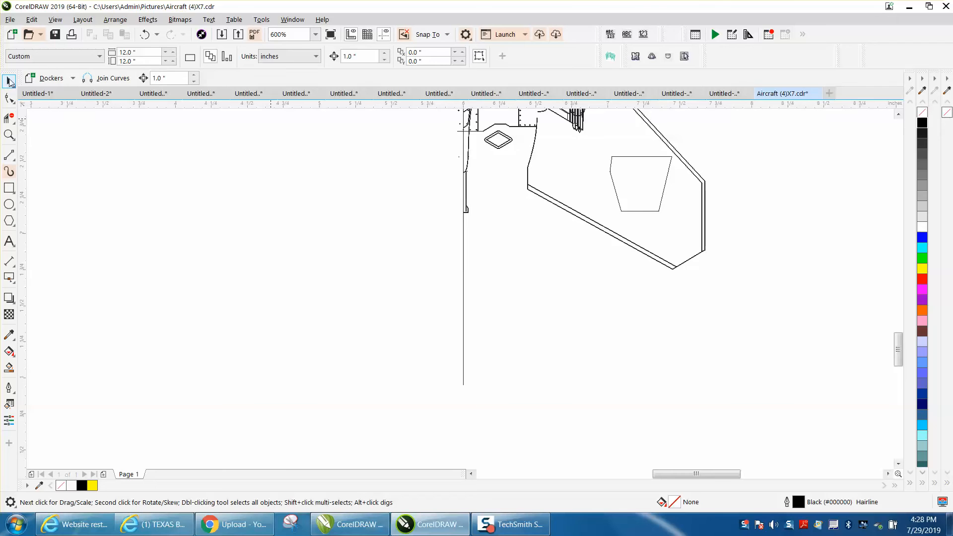
{"action": "left_click", "coordinate": [649, 193]}
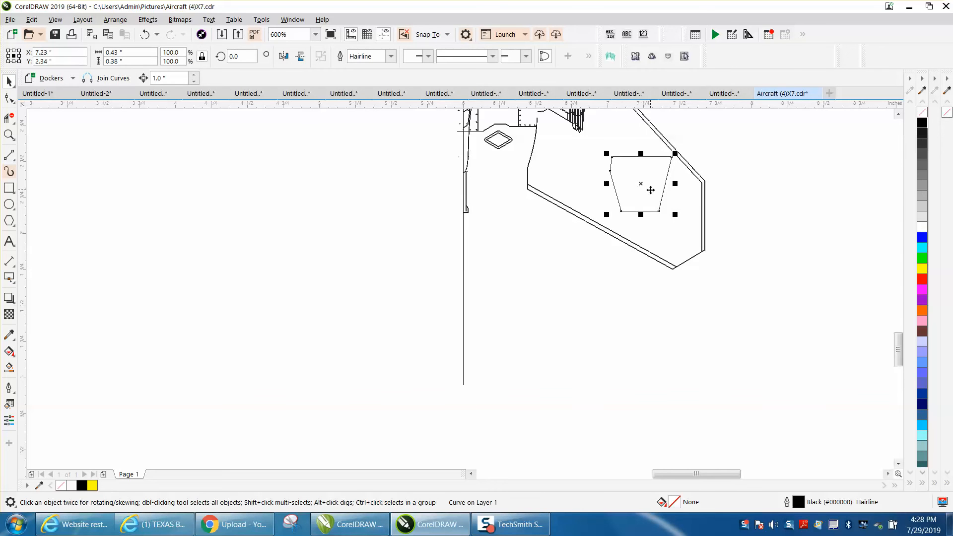
{"action": "key", "text": "Right"}
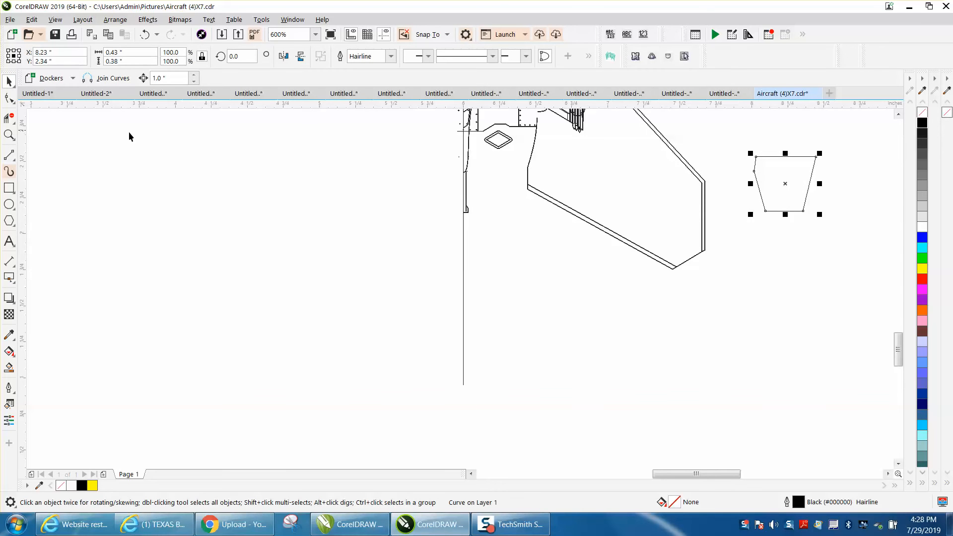
{"action": "left_click", "coordinate": [9, 187]}
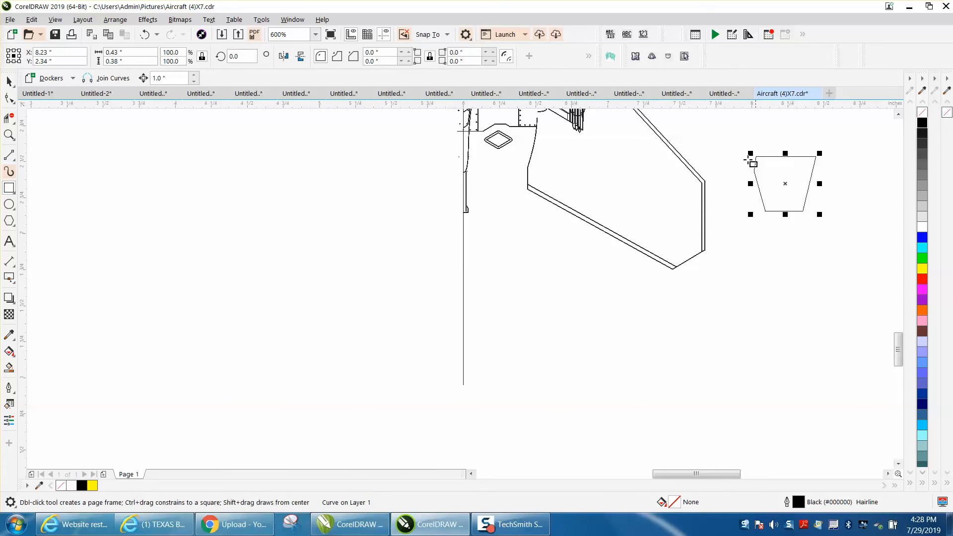
{"action": "left_click_drag", "start_coordinate": [732, 148], "coordinate": [848, 234]}
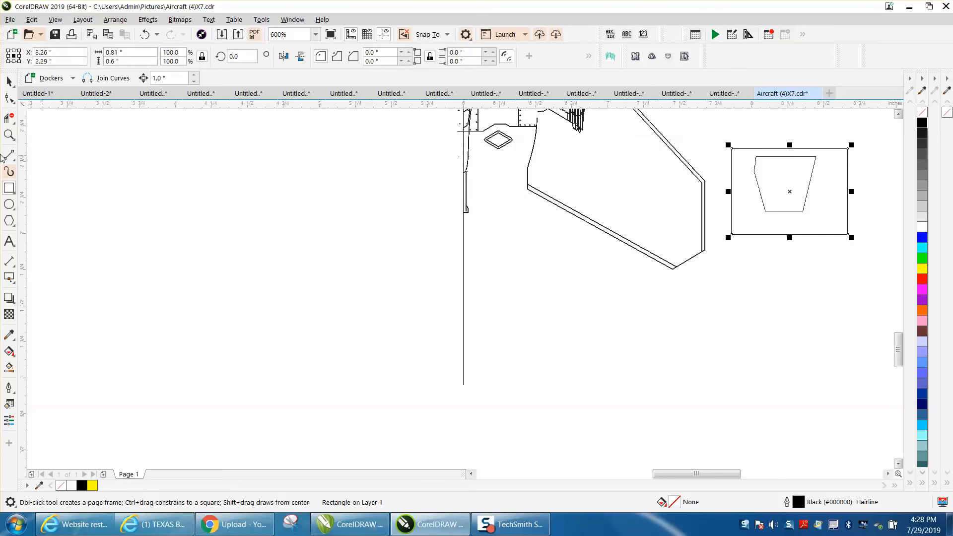
- Fill the inside of the nozzle outline with black using Smart Fill and switch the display to Enhanced view
{"action": "left_click", "coordinate": [9, 367]}
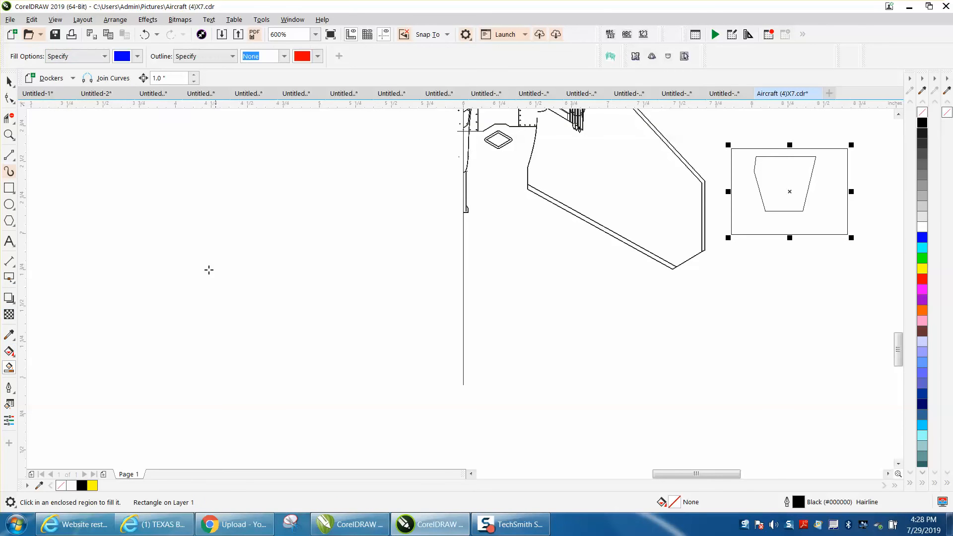
{"action": "left_click", "coordinate": [137, 56]}
{"action": "scroll", "coordinate": [233, 131], "scroll_direction": "up", "scroll_amount": 2}
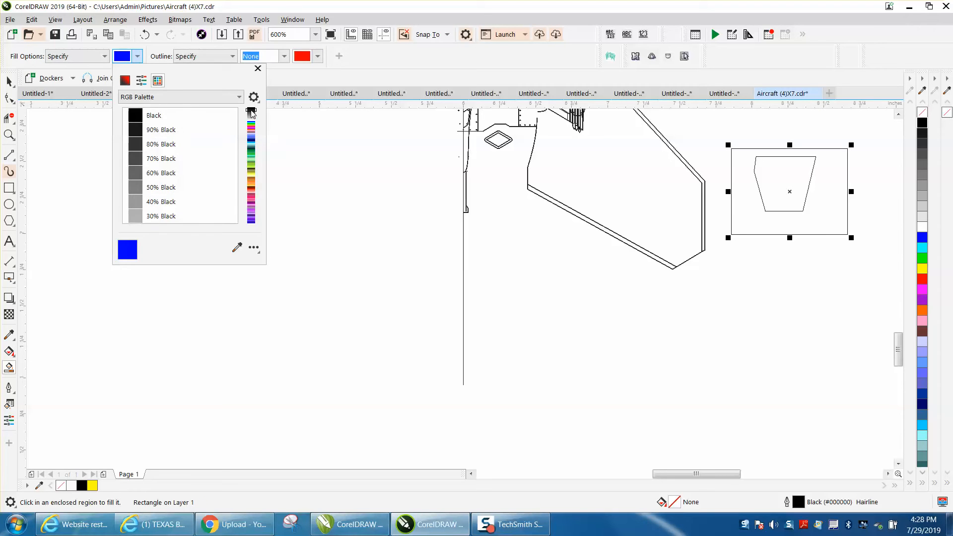
{"action": "left_click", "coordinate": [208, 115]}
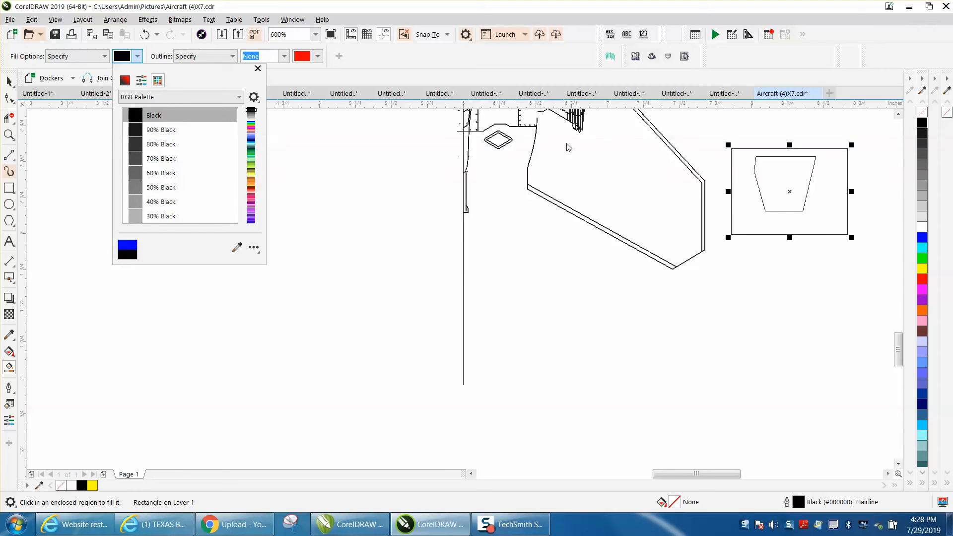
{"action": "left_click", "coordinate": [781, 174]}
{"action": "left_click", "coordinate": [782, 176]}
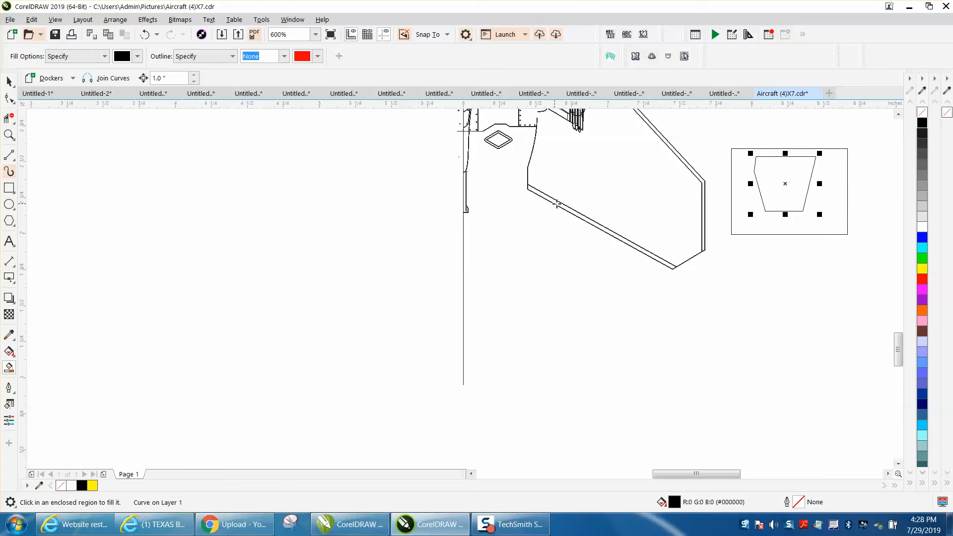
{"action": "left_click", "coordinate": [55, 19]}
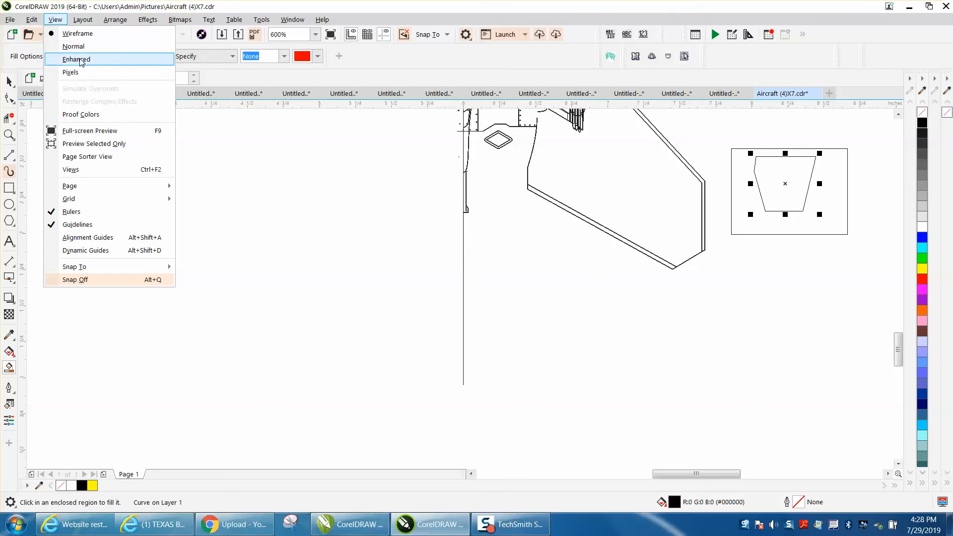
{"action": "left_click", "coordinate": [79, 59]}
- Move the black nozzle shape 2 inches left onto the aircraft and delete the rectangle and shapes left behind
{"action": "left_click", "coordinate": [9, 80]}
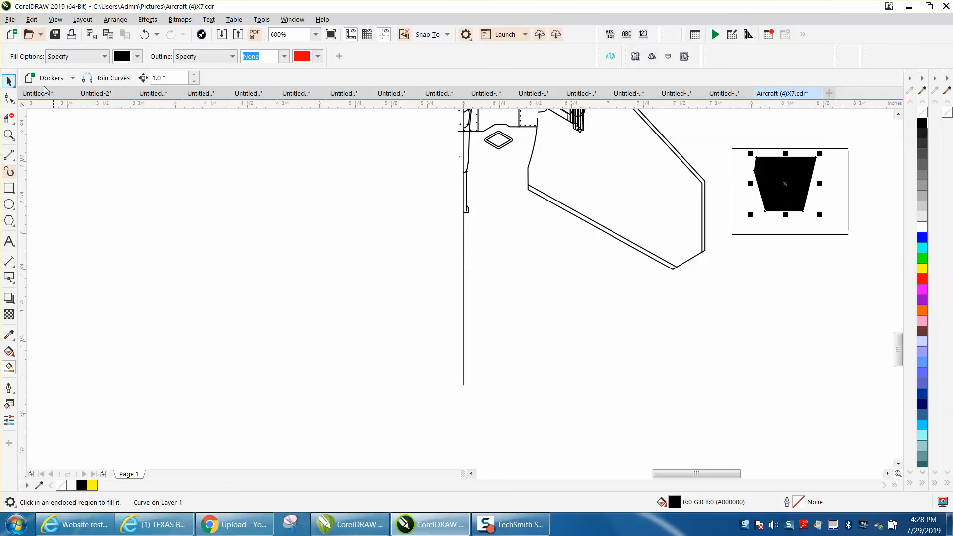
{"action": "key", "text": "Left"}
{"action": "key", "text": "Left"}
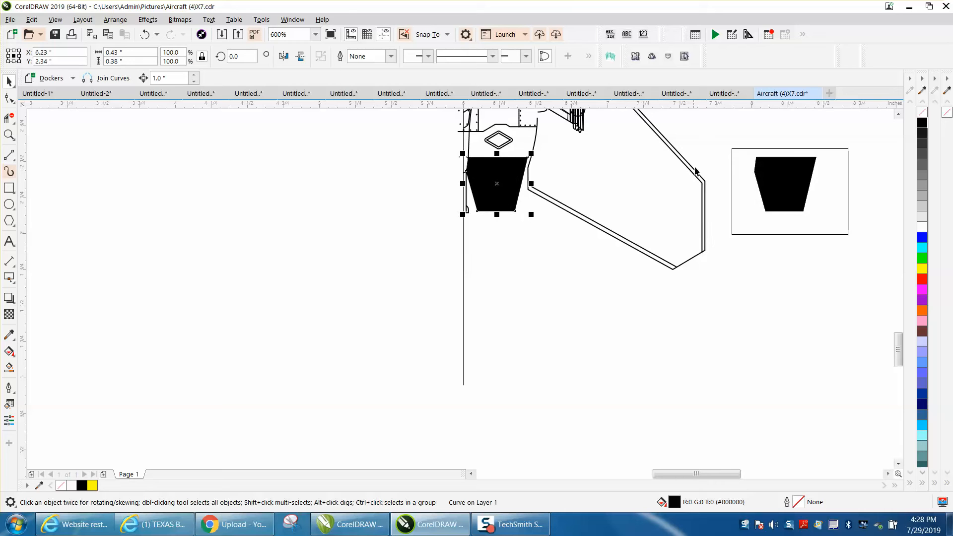
{"action": "left_click_drag", "start_coordinate": [726, 143], "coordinate": [871, 254]}
{"action": "key", "text": "Delete"}
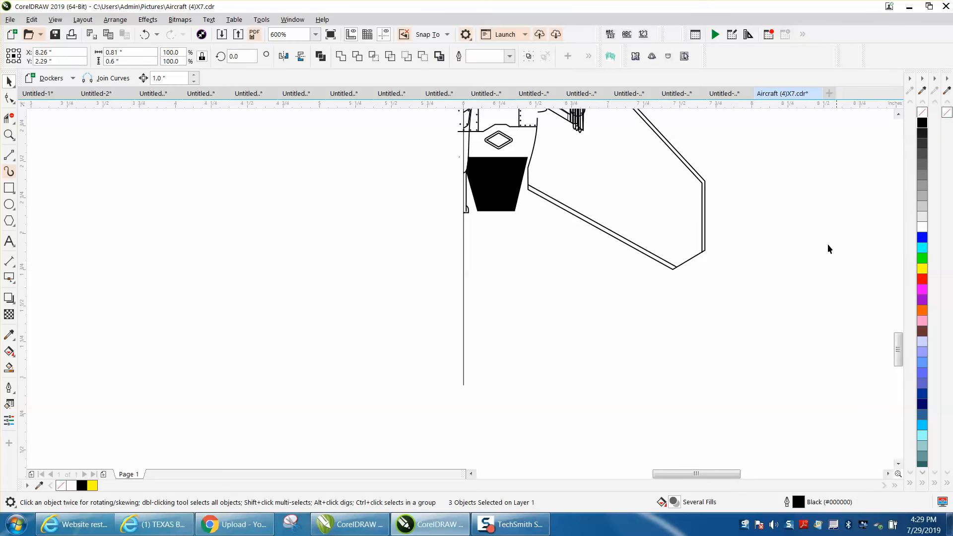
- Reshape the black nozzle by moving its upper right and lower right corner nodes slightly outward, the upper one onto the fuselage edge
{"action": "left_click", "coordinate": [9, 135]}
{"action": "mouse_move", "coordinate": [411, 144]}
{"action": "left_mouse_down"}
{"action": "mouse_move", "coordinate": [448, 189]}
{"action": "mouse_move", "coordinate": [687, 283]}
{"action": "left_mouse_up"}
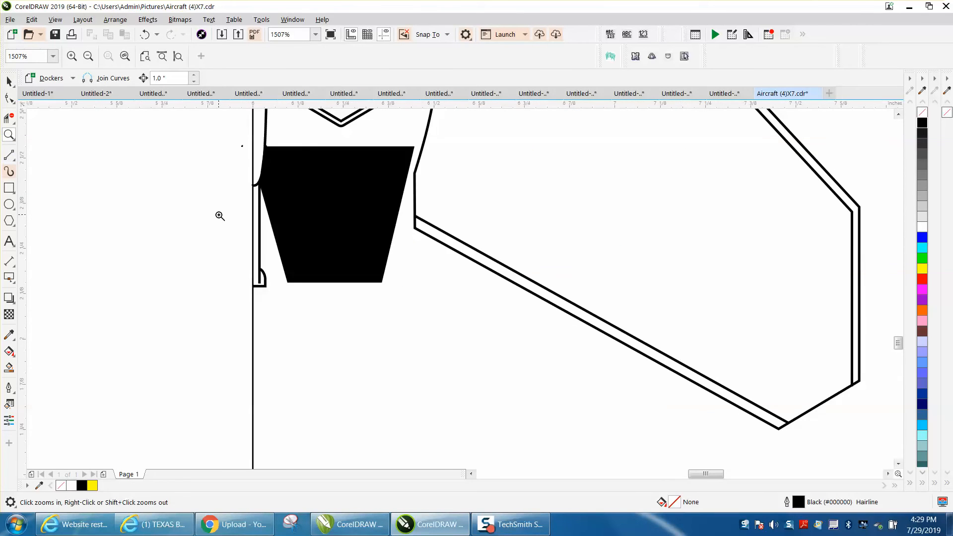
{"action": "left_click", "coordinate": [9, 98]}
{"action": "left_click", "coordinate": [411, 154]}
{"action": "left_click_drag", "start_coordinate": [416, 149], "coordinate": [421, 147]}
{"action": "left_click", "coordinate": [382, 282]}
{"action": "left_click_drag", "start_coordinate": [382, 283], "coordinate": [388, 284]}
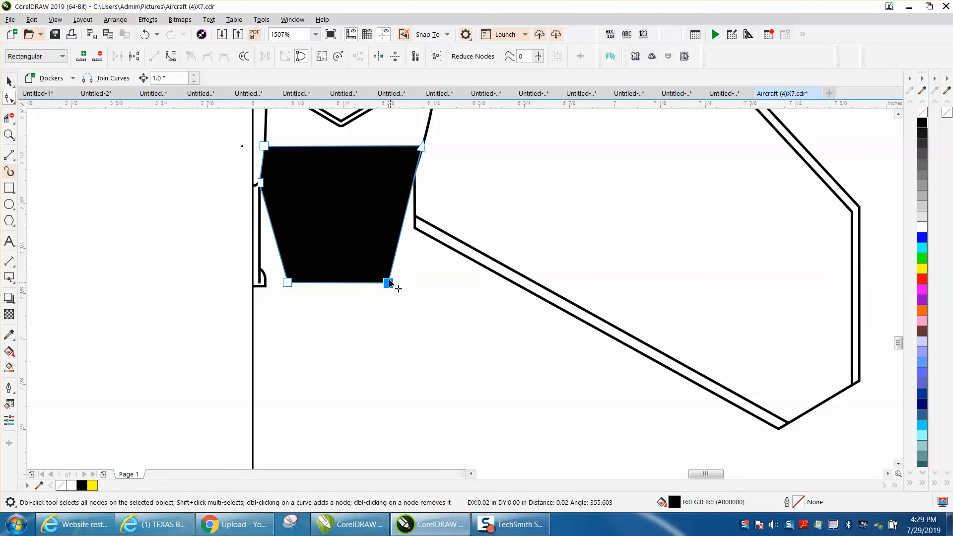
- Convert the black nozzle's right edge to a curve and bend it slightly inward
{"action": "left_click_drag", "start_coordinate": [446, 202], "coordinate": [359, 301]}
{"action": "right_click", "coordinate": [387, 286]}
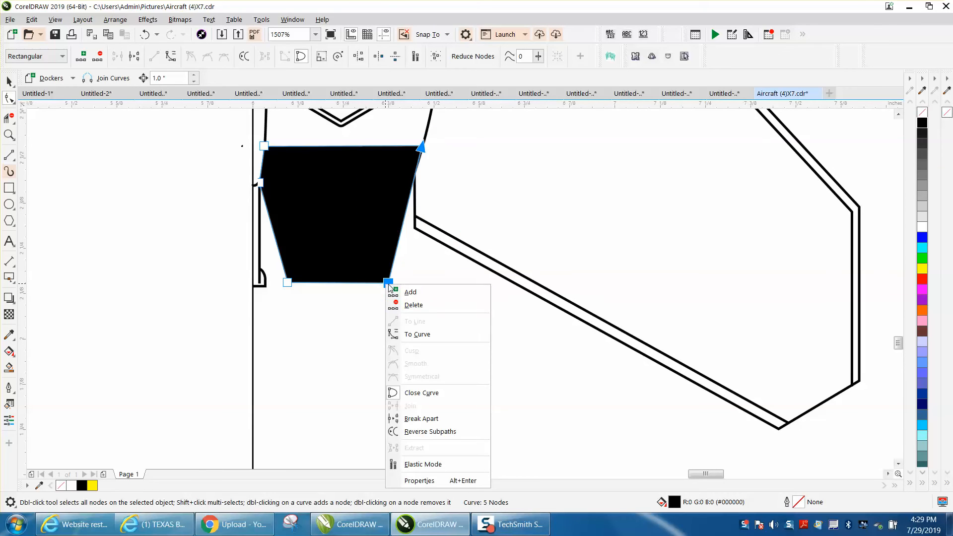
{"action": "left_click", "coordinate": [415, 334]}
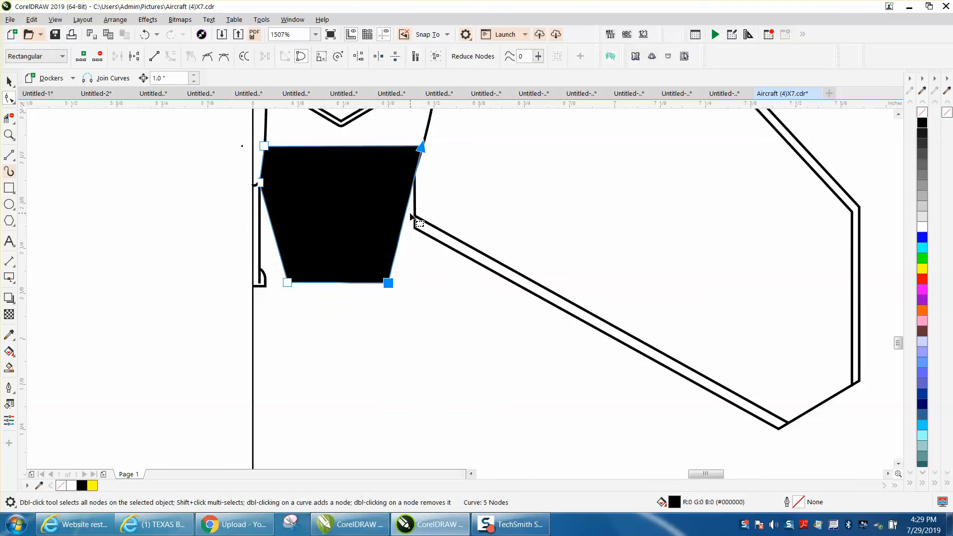
{"action": "left_click", "coordinate": [428, 204]}
{"action": "left_click_drag", "start_coordinate": [407, 211], "coordinate": [402, 207]}
{"action": "scroll", "coordinate": [489, 235], "scroll_direction": "down", "scroll_amount": 10}
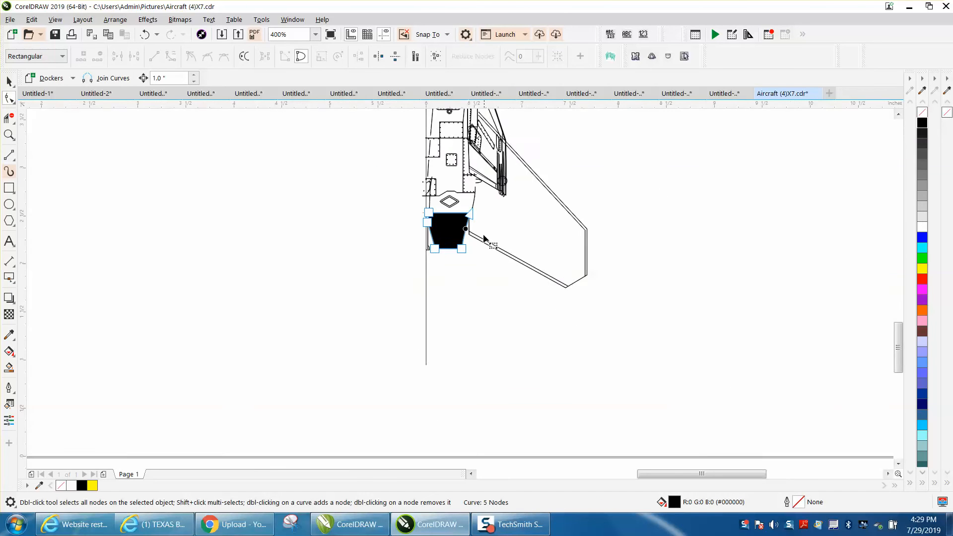
{"action": "scroll", "coordinate": [445, 270], "scroll_direction": "down", "scroll_amount": 2}
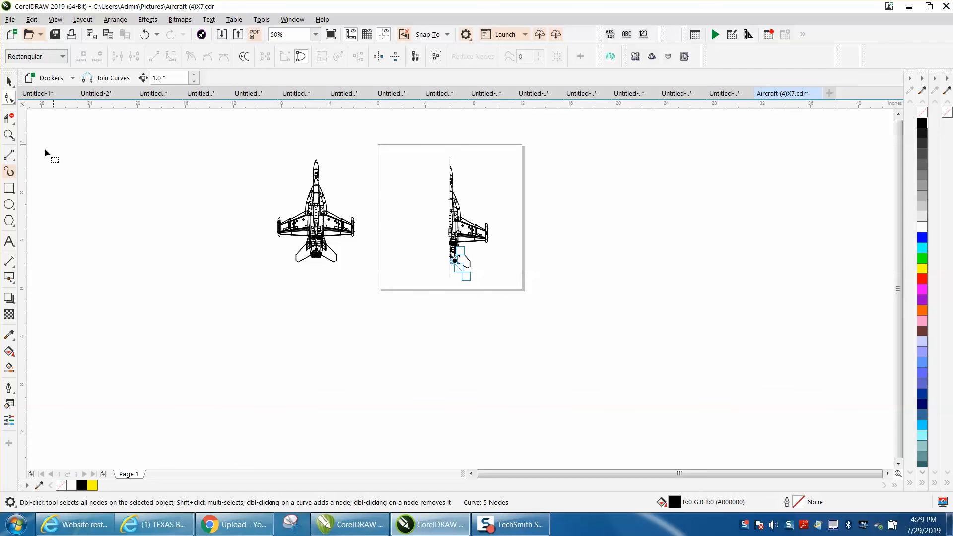
- Try deleting the vertical centre line and selecting the whole half-aircraft drawing
{"action": "left_click", "coordinate": [9, 134]}
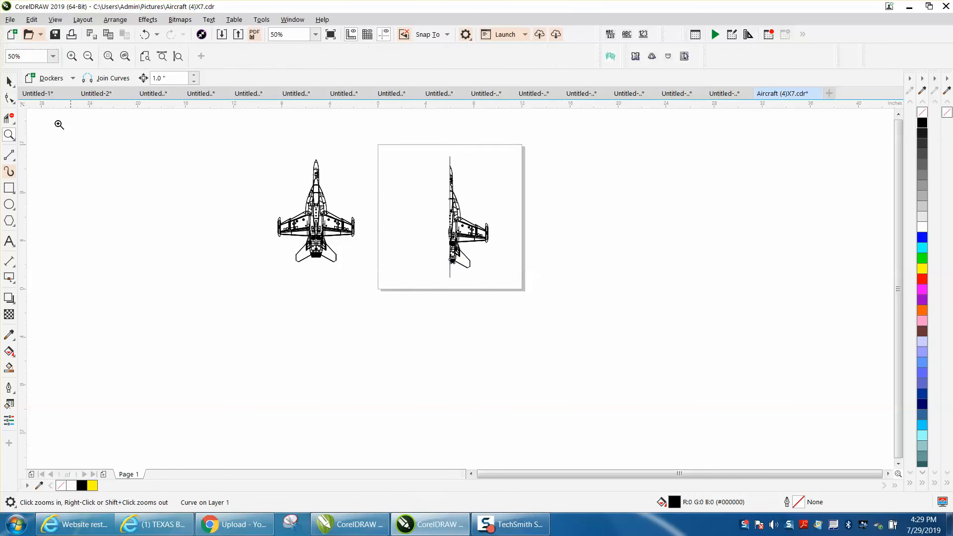
{"action": "left_click", "coordinate": [9, 81]}
{"action": "left_click", "coordinate": [450, 159]}
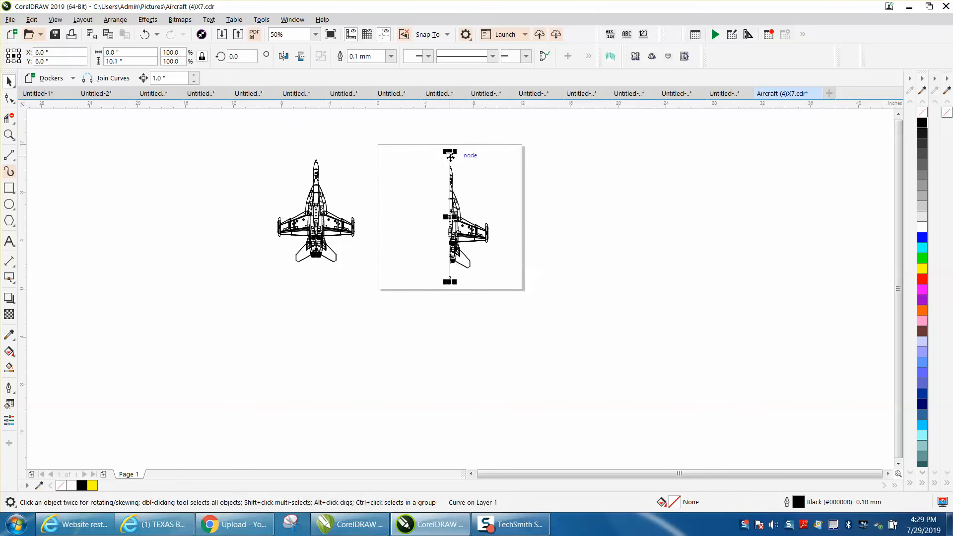
{"action": "key", "text": "Delete"}
{"action": "left_click_drag", "start_coordinate": [522, 290], "coordinate": [547, 290]}
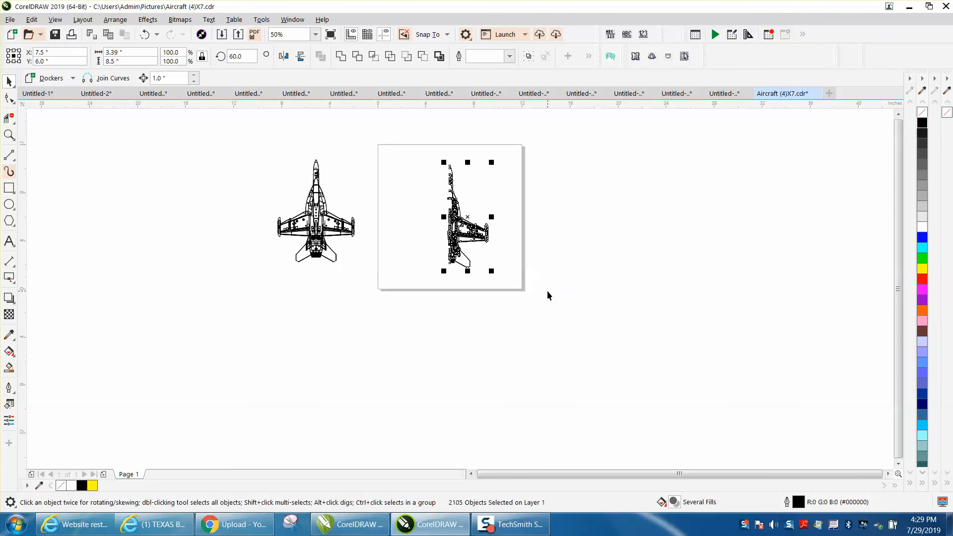
- Try deleting the nodes of a stray shape at the nose tip, and undo it together with the centre line deletion
{"action": "key", "text": "z"}
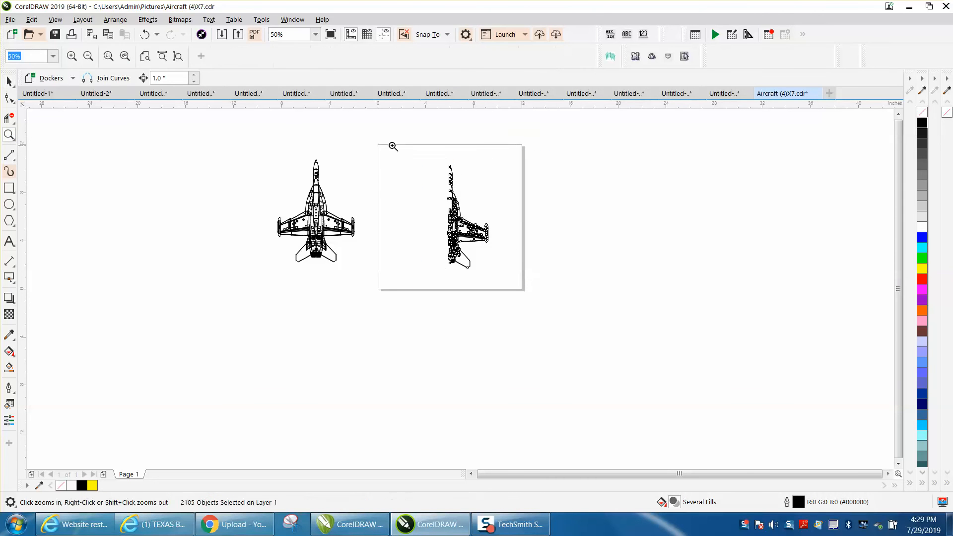
{"action": "left_click_drag", "start_coordinate": [457, 174], "coordinate": [457, 174]}
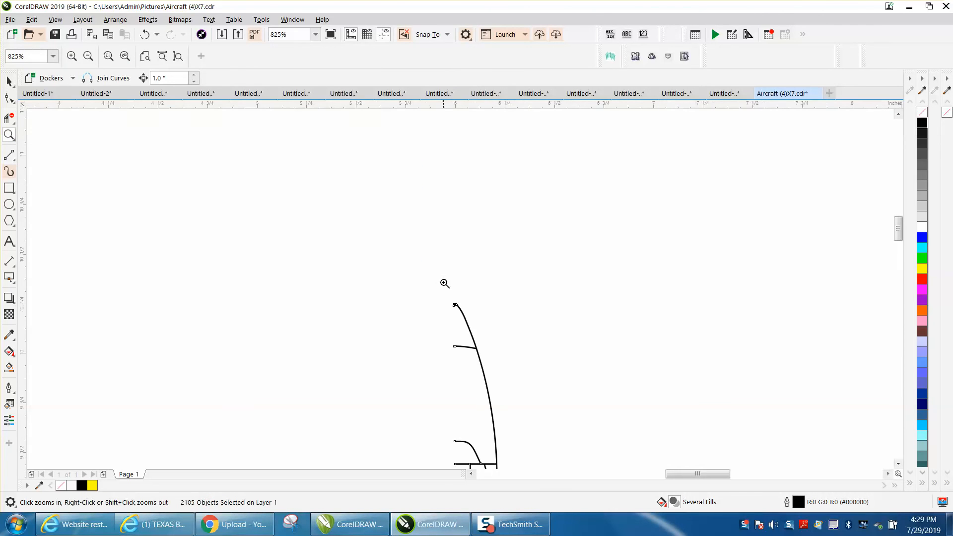
{"action": "left_click_drag", "start_coordinate": [495, 329], "coordinate": [496, 330]}
{"action": "left_click", "coordinate": [8, 98]}
{"action": "left_click", "coordinate": [239, 202]}
{"action": "left_click_drag", "start_coordinate": [220, 196], "coordinate": [300, 219]}
{"action": "key", "text": "Delete"}
{"action": "left_click", "coordinate": [253, 200]}
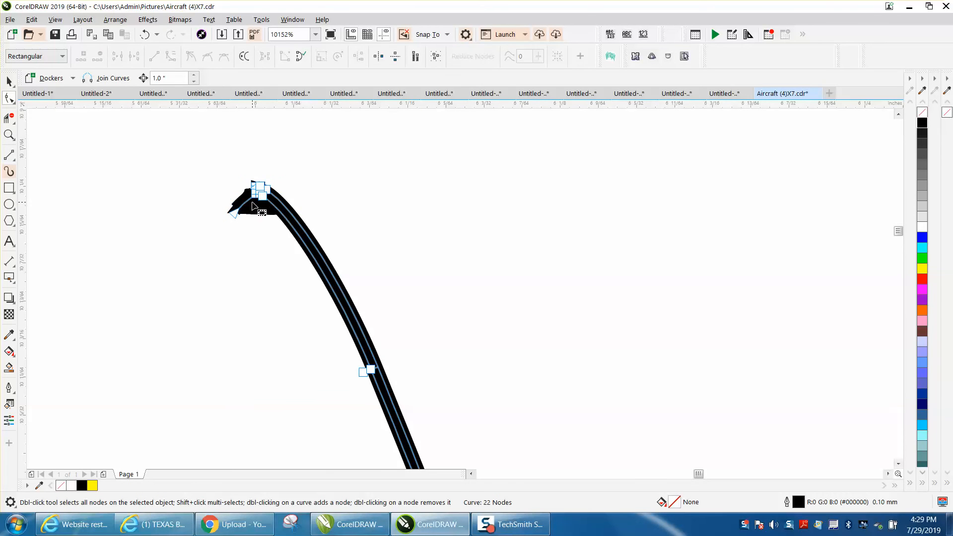
{"action": "left_click", "coordinate": [144, 35]}
{"action": "left_click", "coordinate": [144, 35]}
- Delete the pointed stray nodes and shapes that stick out past the centre line at the aircraft's nose tip
{"action": "left_click", "coordinate": [228, 198]}
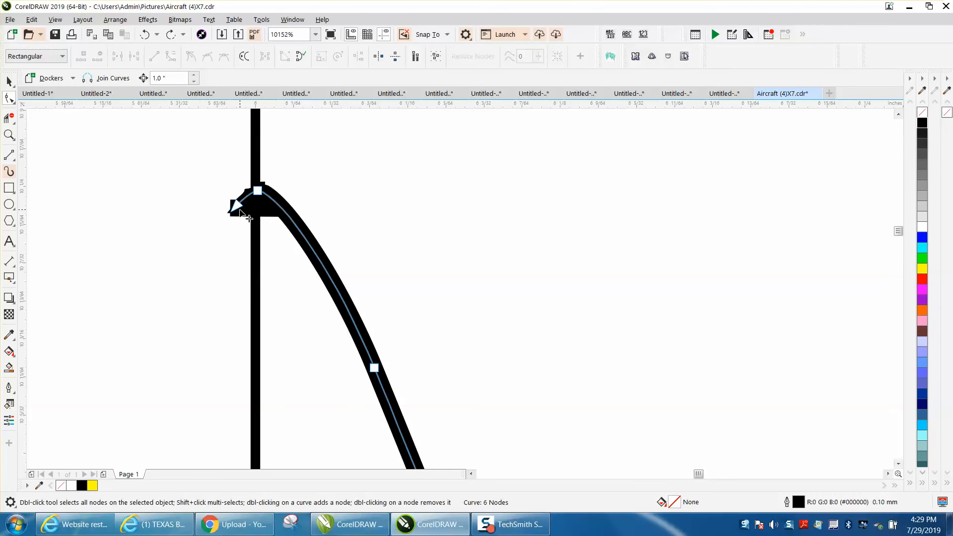
{"action": "double_click", "coordinate": [235, 205]}
{"action": "left_click", "coordinate": [240, 215]}
{"action": "key", "text": "Delete"}
{"action": "left_click", "coordinate": [238, 214]}
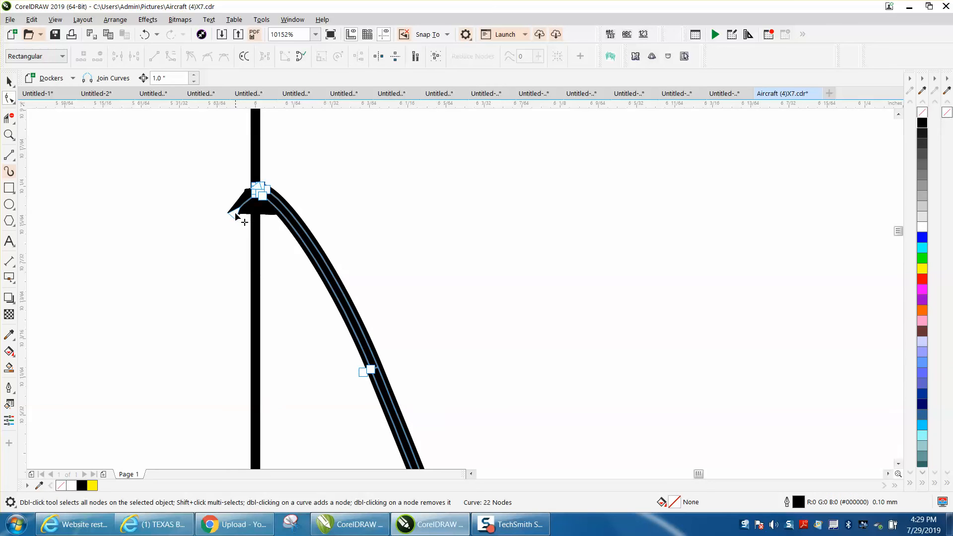
{"action": "left_click", "coordinate": [237, 214]}
{"action": "double_click", "coordinate": [238, 208]}
{"action": "double_click", "coordinate": [238, 209]}
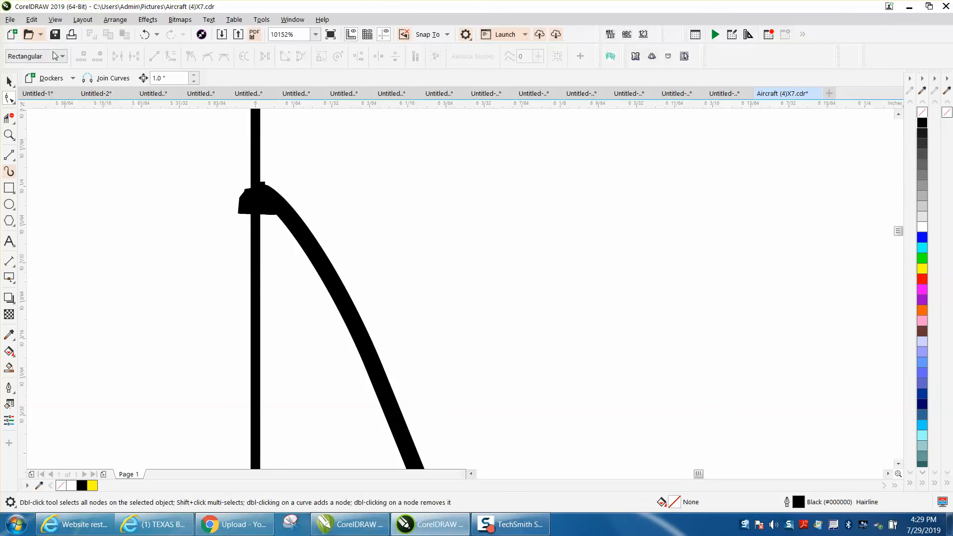
- Inspect the dense hatch shapes at the nose tip in Wireframe view and return to Enhanced view
{"action": "left_click", "coordinate": [55, 19]}
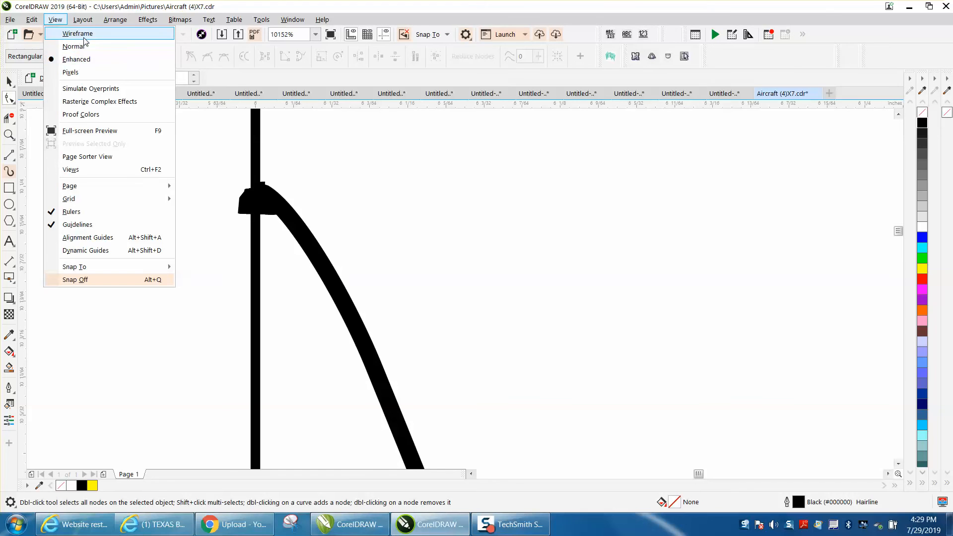
{"action": "left_click", "coordinate": [87, 34]}
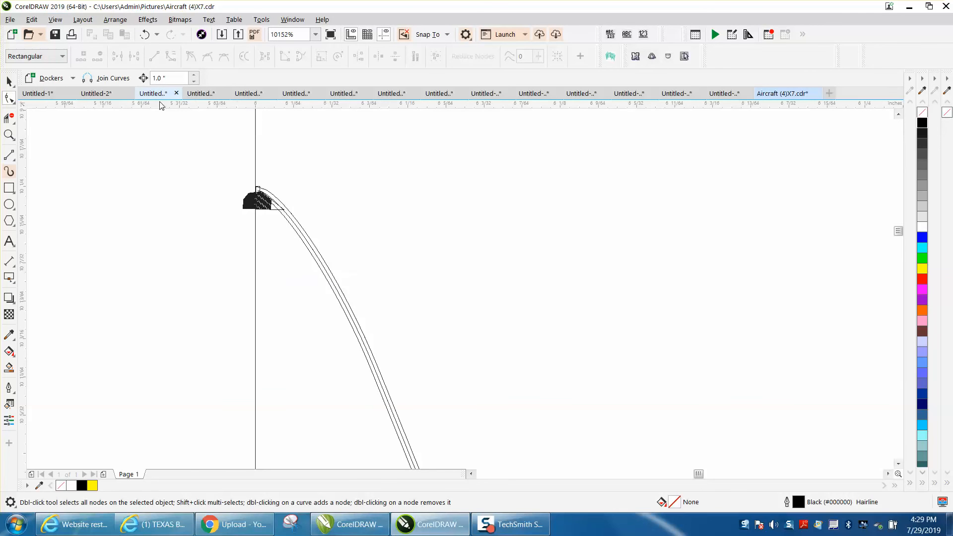
{"action": "left_click", "coordinate": [251, 206]}
{"action": "left_click_drag", "start_coordinate": [268, 217], "coordinate": [269, 220]}
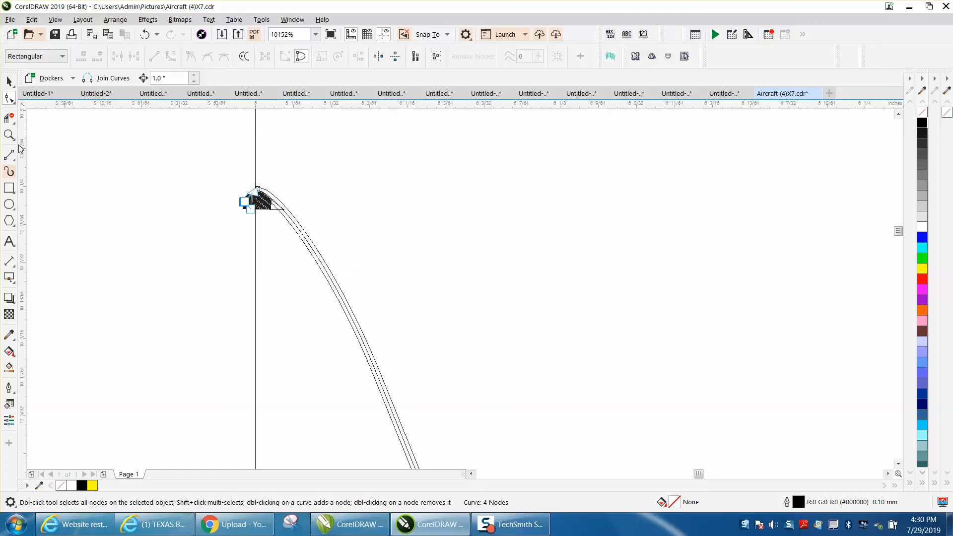
{"action": "left_click", "coordinate": [55, 20]}
{"action": "left_click", "coordinate": [77, 58]}
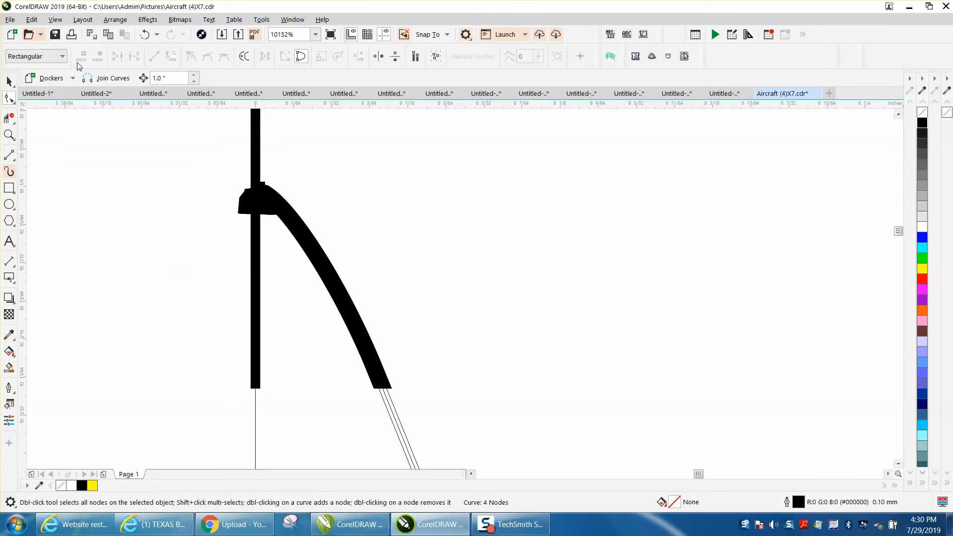
- Delete individual four-node hatch shapes over the centre line at the nose tip by removing all their nodes
{"action": "left_click", "coordinate": [9, 135]}
{"action": "left_click_drag", "start_coordinate": [179, 153], "coordinate": [374, 255]}
{"action": "left_click", "coordinate": [9, 98]}
{"action": "left_click_drag", "start_coordinate": [324, 233], "coordinate": [400, 316]}
{"action": "key", "text": "Delete"}
{"action": "left_click", "coordinate": [344, 273]}
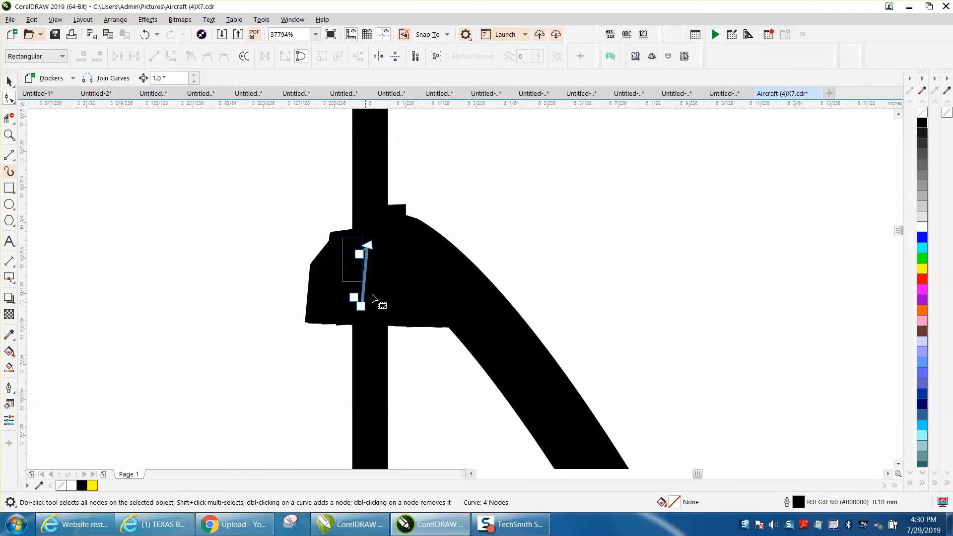
{"action": "left_click_drag", "start_coordinate": [340, 227], "coordinate": [447, 339]}
{"action": "key", "text": "Delete"}
{"action": "left_click", "coordinate": [328, 295]}
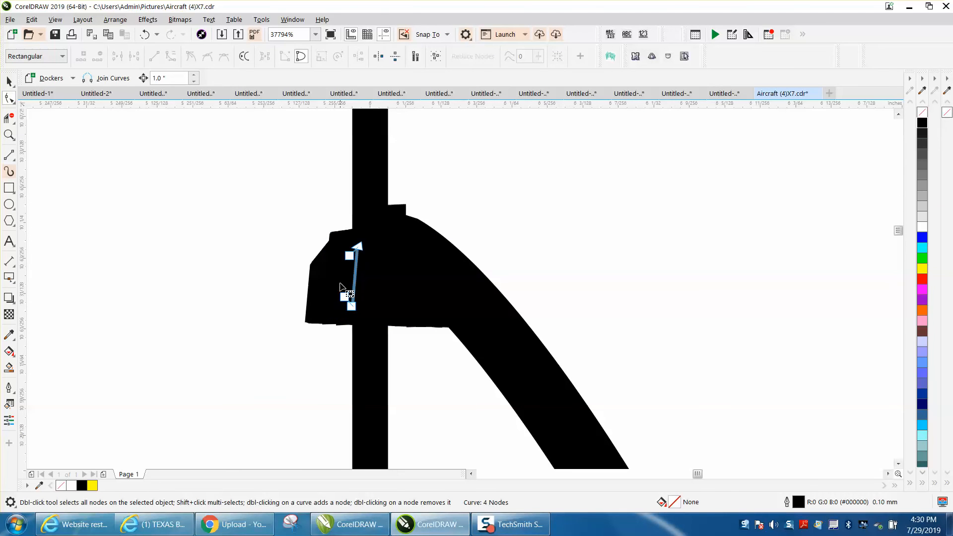
{"action": "left_click_drag", "start_coordinate": [333, 234], "coordinate": [390, 323]}
{"action": "key", "text": "Delete"}
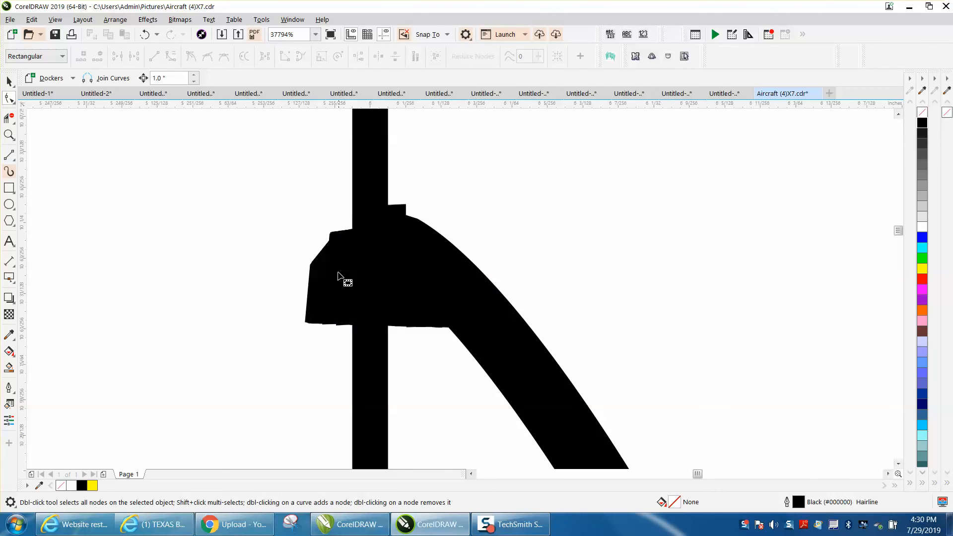
- Remove more of the stacked hatch shapes on the outer side of the centre line by deleting all their nodes
{"action": "left_click", "coordinate": [324, 281]}
{"action": "left_click_drag", "start_coordinate": [313, 242], "coordinate": [403, 329]}
{"action": "key", "text": "Delete"}
{"action": "left_click", "coordinate": [328, 292]}
{"action": "left_click_drag", "start_coordinate": [318, 247], "coordinate": [396, 329]}
{"action": "key", "text": "Delete"}
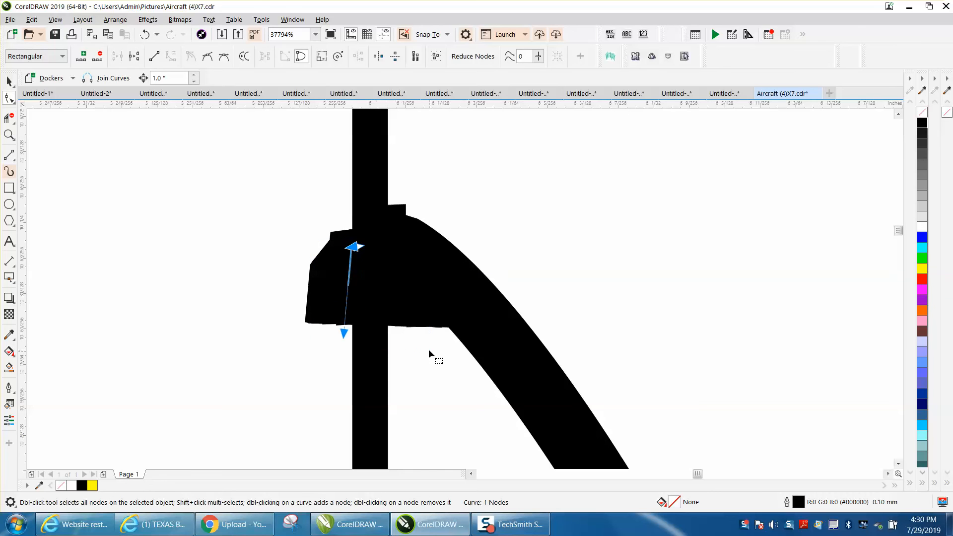
{"action": "key", "text": "Delete"}
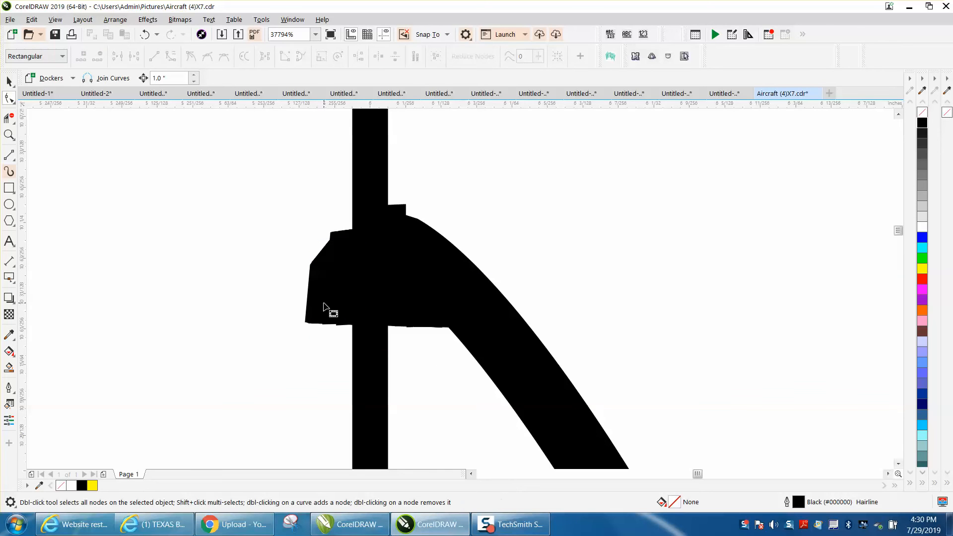
- Cut away the outermost hatch segments beyond the centre line at the nose tip with Virtual Segment Delete
{"action": "left_click", "coordinate": [9, 118]}
{"action": "mouse_move", "coordinate": [280, 188]}
{"action": "left_mouse_down"}
{"action": "mouse_move", "coordinate": [289, 251]}
{"action": "mouse_move", "coordinate": [333, 333]}
{"action": "left_mouse_up"}
{"action": "left_click_drag", "start_coordinate": [338, 281], "coordinate": [339, 211]}
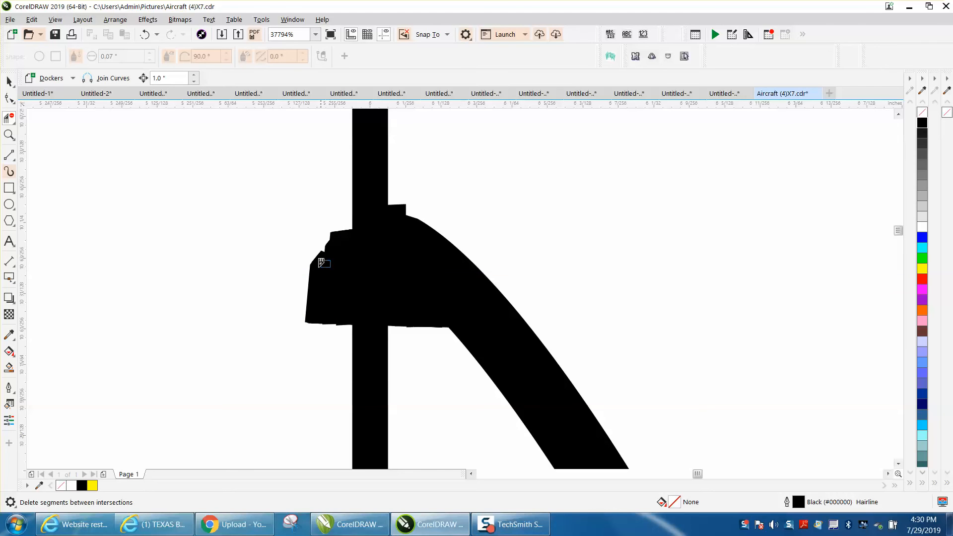
{"action": "mouse_move", "coordinate": [366, 271]}
{"action": "left_mouse_down"}
{"action": "mouse_move", "coordinate": [310, 268]}
{"action": "mouse_move", "coordinate": [357, 269]}
{"action": "left_mouse_up"}
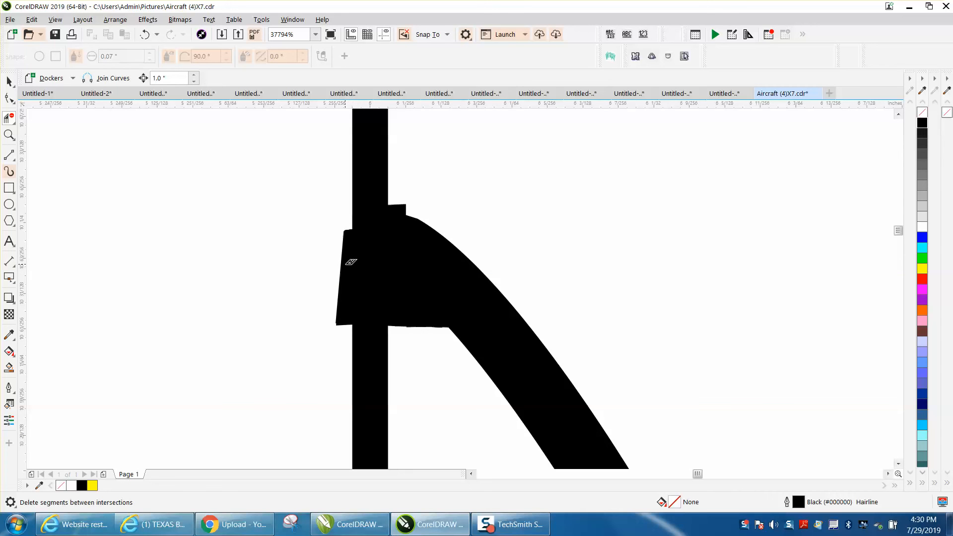
{"action": "left_click_drag", "start_coordinate": [337, 220], "coordinate": [339, 267]}
{"action": "left_click_drag", "start_coordinate": [352, 327], "coordinate": [353, 328]}
- Select the slanted hatch shapes still protruding past the centre line and delete all their nodes
{"action": "key", "text": "space"}
{"action": "left_click", "coordinate": [344, 262]}
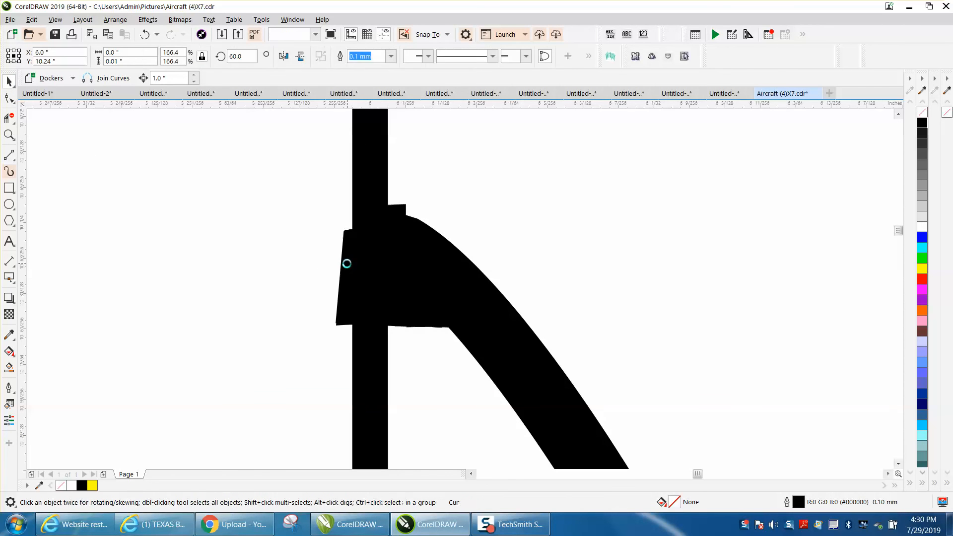
{"action": "key", "text": "space"}
{"action": "left_click_drag", "start_coordinate": [321, 225], "coordinate": [427, 325]}
{"action": "key", "text": "Delete"}
{"action": "left_click", "coordinate": [347, 254]}
{"action": "left_click_drag", "start_coordinate": [338, 240], "coordinate": [439, 333]}
{"action": "key", "text": "Delete"}
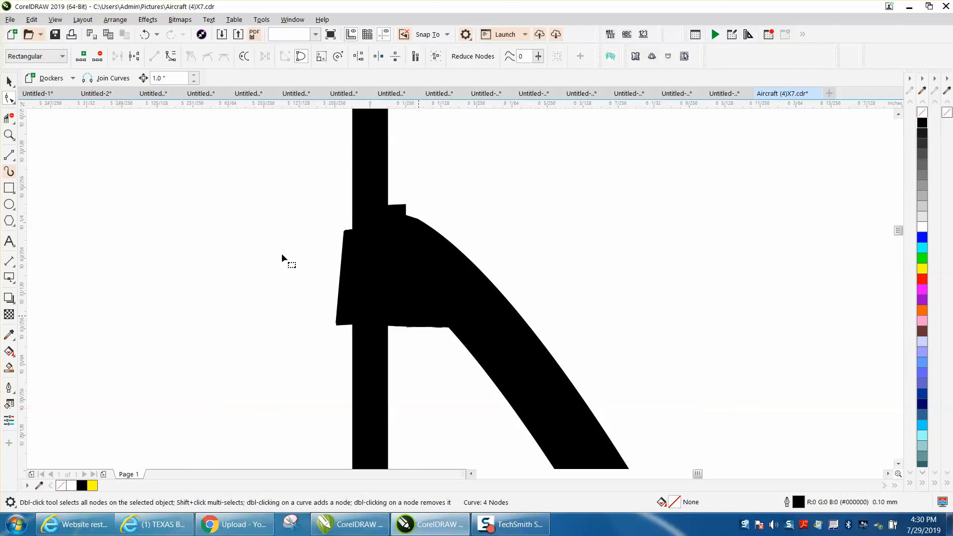
- Trim the protruding nose-tip stub closer to the centre line by deleting further overlapping four-node hatch shapes
{"action": "left_click", "coordinate": [9, 81]}
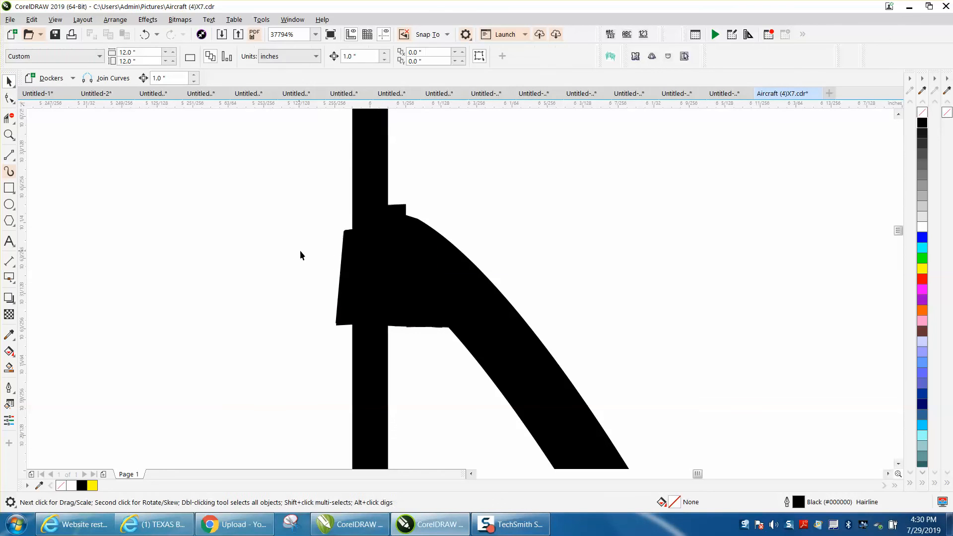
{"action": "left_click", "coordinate": [352, 258]}
{"action": "key", "text": "Escape"}
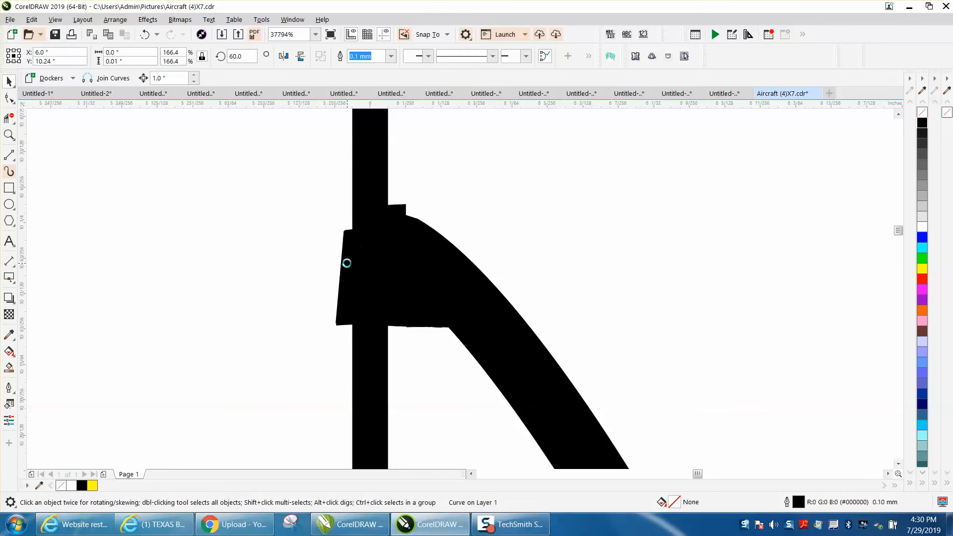
{"action": "left_click", "coordinate": [10, 99]}
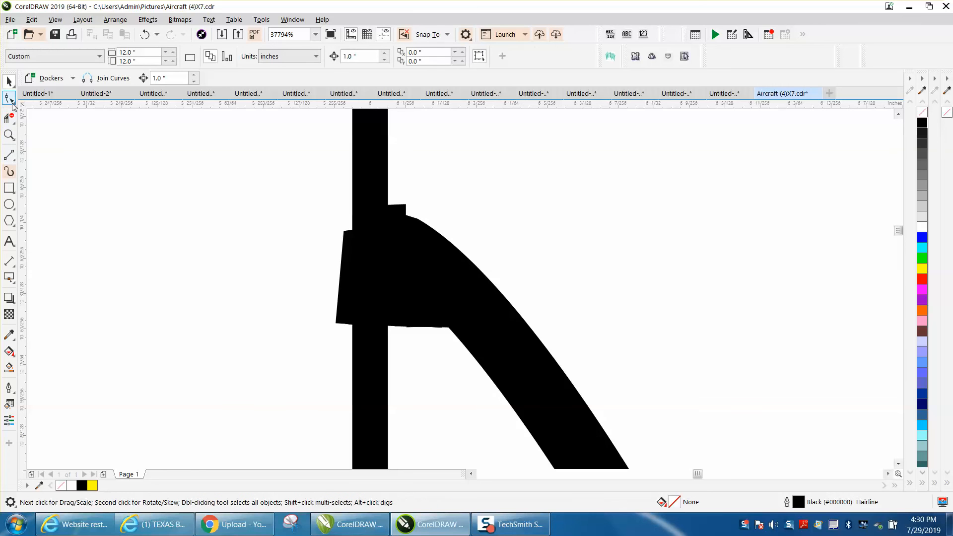
{"action": "left_click", "coordinate": [346, 235]}
{"action": "left_click_drag", "start_coordinate": [341, 230], "coordinate": [426, 331]}
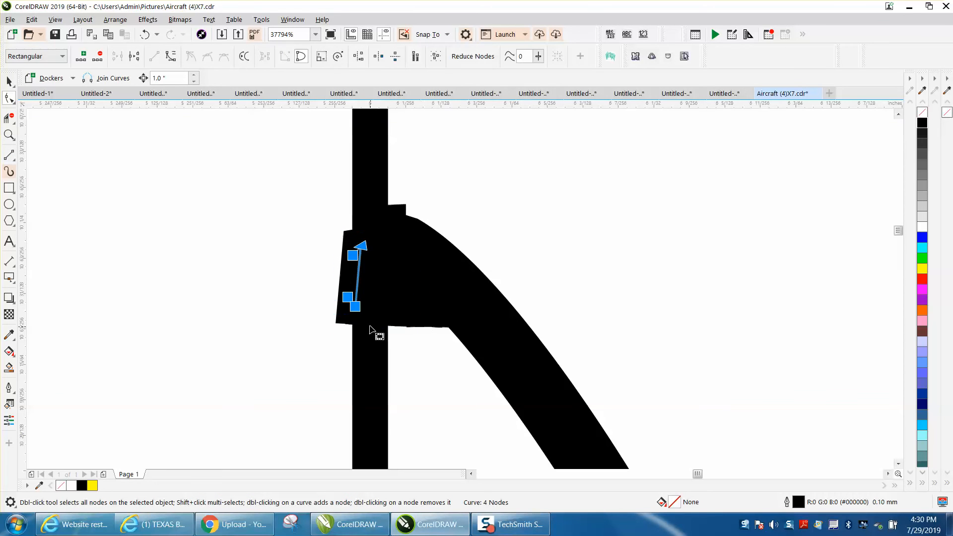
{"action": "left_click_drag", "start_coordinate": [354, 306], "coordinate": [399, 306]}
{"action": "key", "text": "ctrl+z"}
{"action": "key", "text": "ctrl+z"}
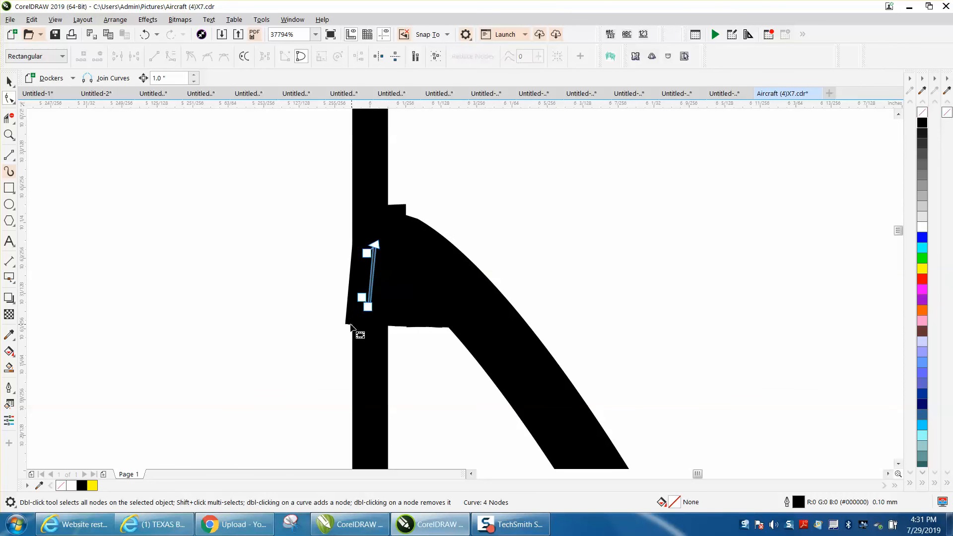
- Clear the last hatch shapes protruding past the centre line and delete one on the side facing the nose outline
{"action": "left_click_drag", "start_coordinate": [330, 237], "coordinate": [425, 324]}
{"action": "key", "text": "Delete"}
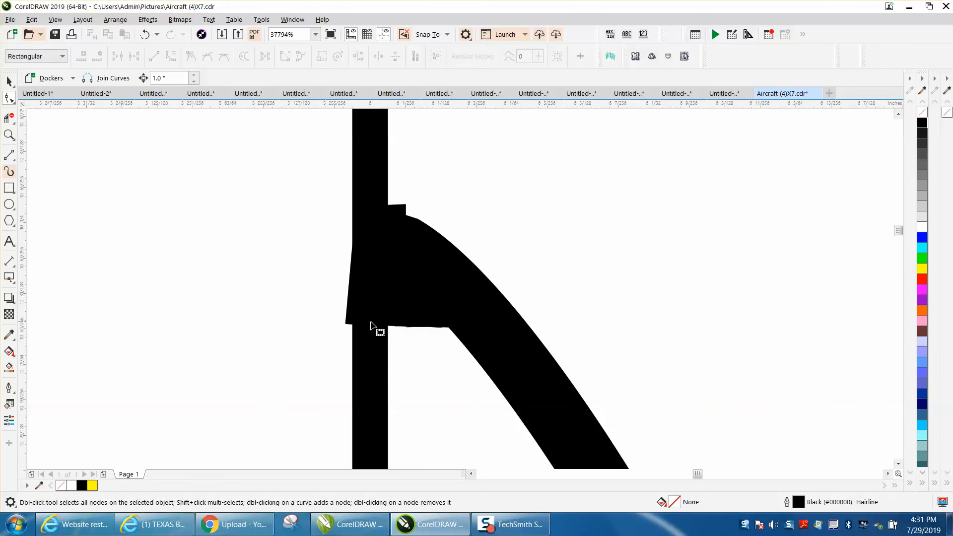
{"action": "left_click", "coordinate": [348, 318]}
{"action": "left_click_drag", "start_coordinate": [325, 244], "coordinate": [422, 319]}
{"action": "key", "text": "Delete"}
{"action": "left_click", "coordinate": [349, 324]}
{"action": "left_click_drag", "start_coordinate": [347, 231], "coordinate": [441, 331]}
{"action": "key", "text": "Delete"}
{"action": "left_click", "coordinate": [351, 319]}
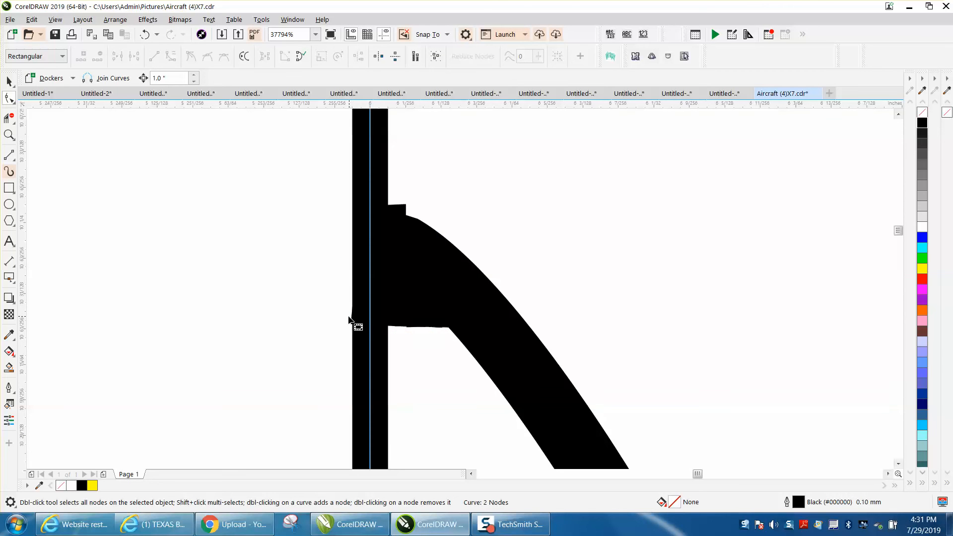
{"action": "left_click", "coordinate": [403, 323]}
{"action": "left_click_drag", "start_coordinate": [395, 255], "coordinate": [478, 318]}
{"action": "key", "text": "Delete"}
- Delete the cluster of extra nodes at the upper end of the nose outline curve
{"action": "left_click", "coordinate": [404, 213]}
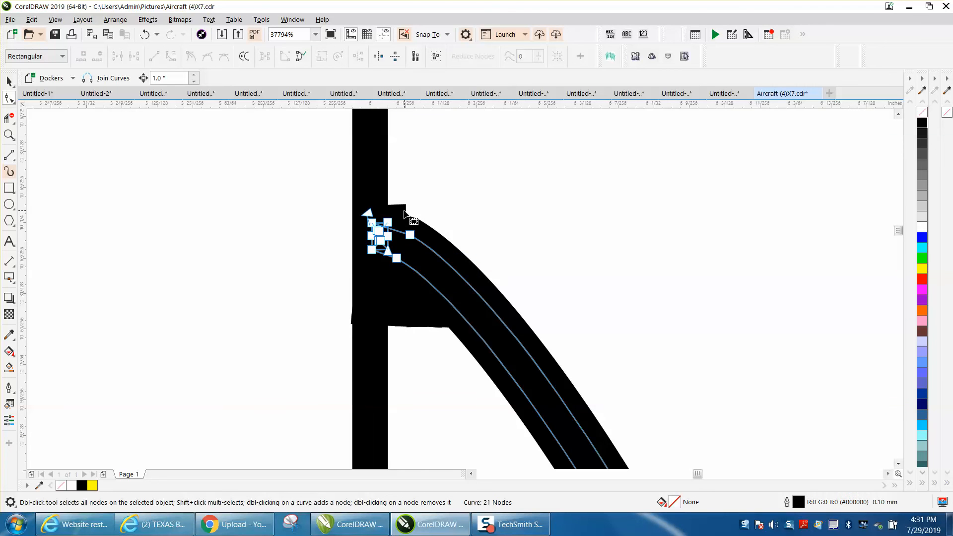
{"action": "key", "text": "Delete"}
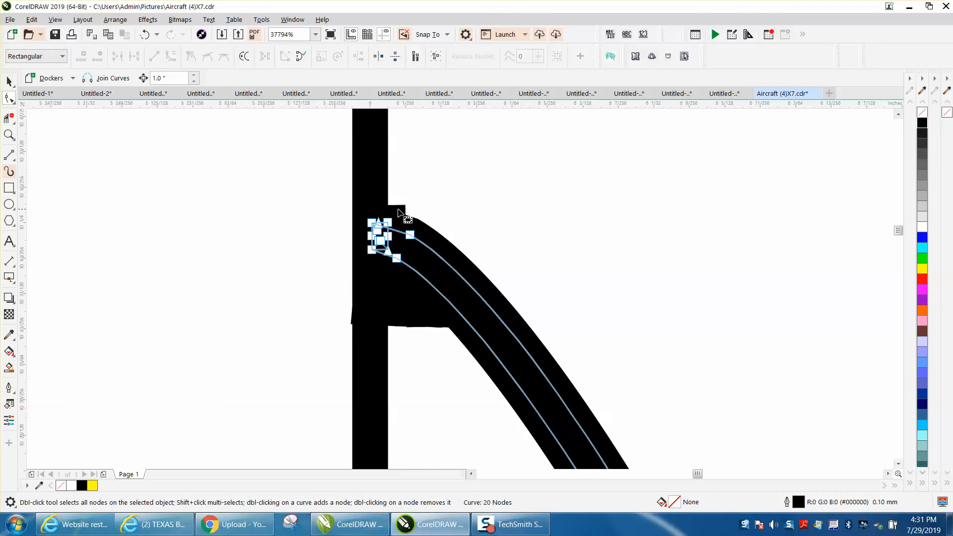
{"action": "left_click_drag", "start_coordinate": [404, 213], "coordinate": [415, 272]}
{"action": "key", "text": "Delete"}
{"action": "key", "text": "Delete"}
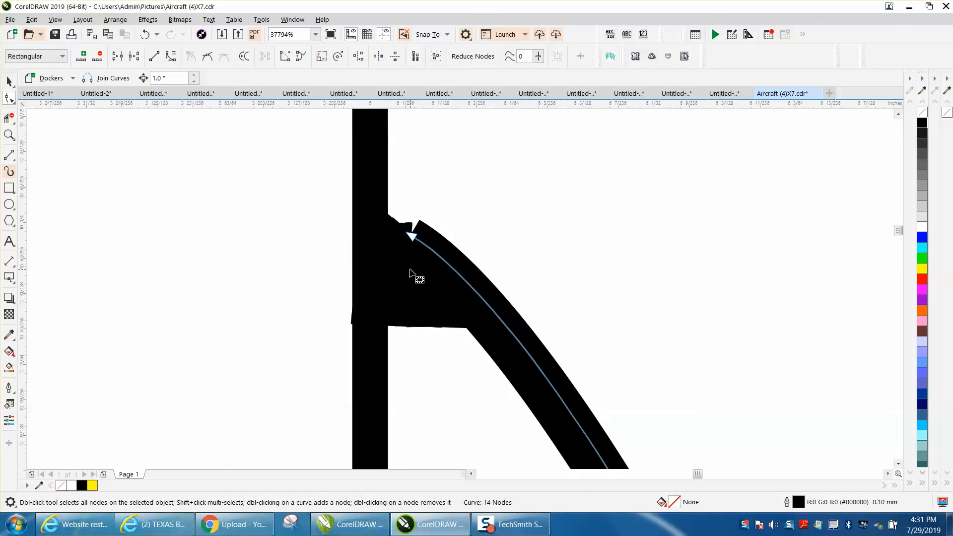
- Move the nose outline's upper end node outward away from the hatching and delete the duplicate curve beneath it
{"action": "left_click_drag", "start_coordinate": [412, 237], "coordinate": [485, 214]}
{"action": "left_click", "coordinate": [425, 260]}
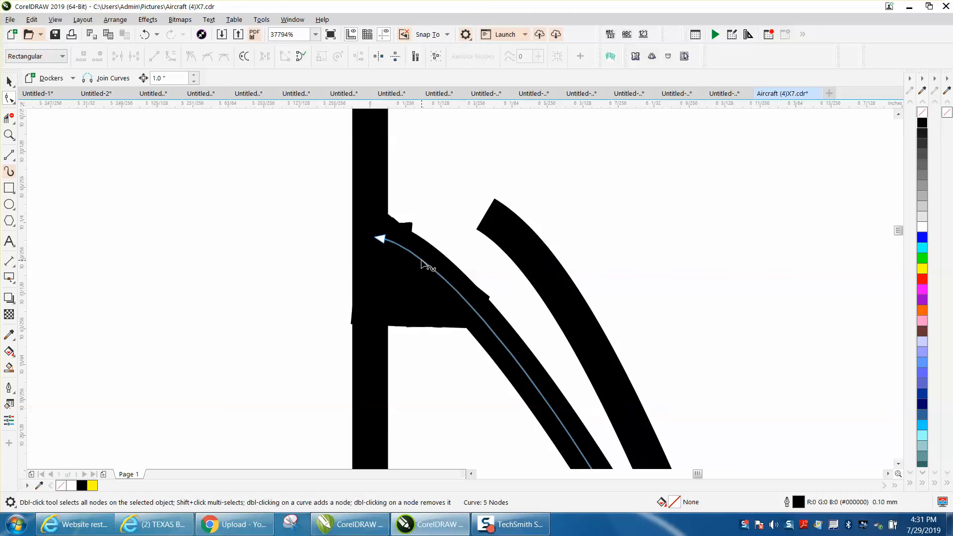
{"action": "left_click_drag", "start_coordinate": [360, 214], "coordinate": [448, 277]}
{"action": "key", "text": "Delete"}
- Delete the duplicate nose outline still attached to the hatching and the three-node hatch shapes reaching furthest towards the moved outline
{"action": "left_click", "coordinate": [434, 275]}
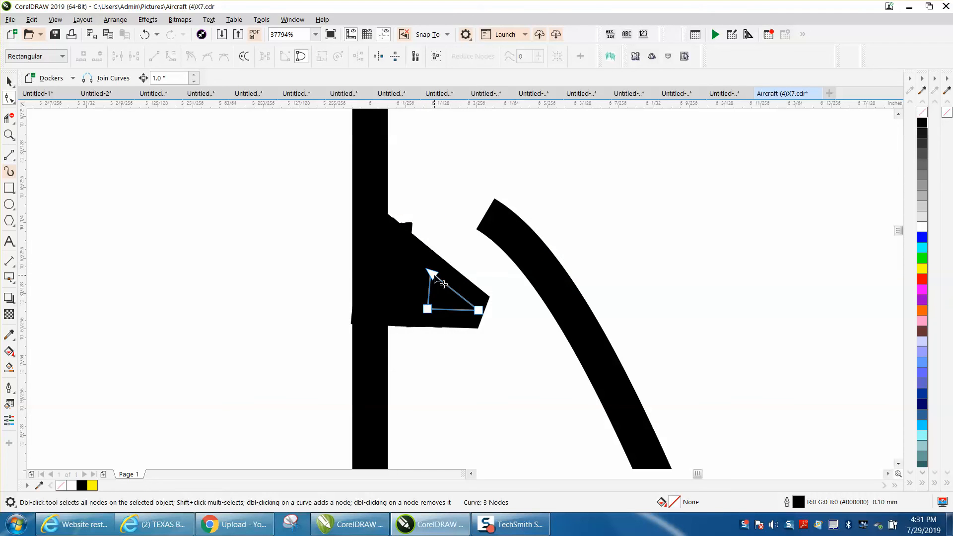
{"action": "left_click_drag", "start_coordinate": [484, 262], "coordinate": [403, 334]}
{"action": "key", "text": "Delete"}
{"action": "left_click", "coordinate": [403, 246]}
{"action": "key", "text": "Delete"}
{"action": "left_click", "coordinate": [405, 254]}
{"action": "key", "text": "Delete"}
- Cut the nose-tip stub back further by deleting the narrow four-node shapes along its outer edge
{"action": "left_click", "coordinate": [426, 272]}
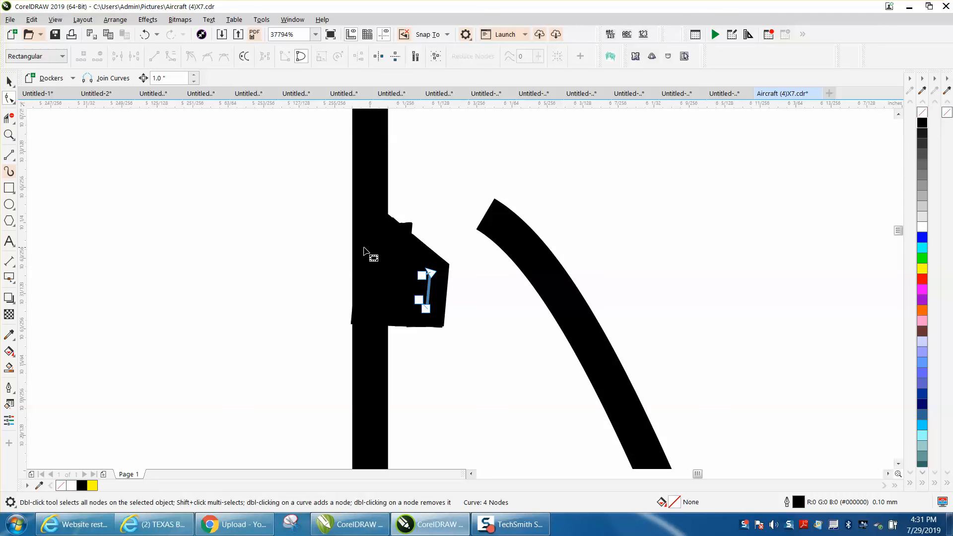
{"action": "left_click_drag", "start_coordinate": [445, 236], "coordinate": [402, 325]}
{"action": "key", "text": "Delete"}
{"action": "left_click", "coordinate": [417, 269]}
{"action": "left_click_drag", "start_coordinate": [446, 236], "coordinate": [400, 343]}
{"action": "key", "text": "Delete"}
{"action": "left_click", "coordinate": [437, 266]}
{"action": "key", "text": "Delete"}
{"action": "left_click", "coordinate": [443, 287]}
{"action": "left_click_drag", "start_coordinate": [447, 254], "coordinate": [403, 338]}
{"action": "key", "text": "Delete"}
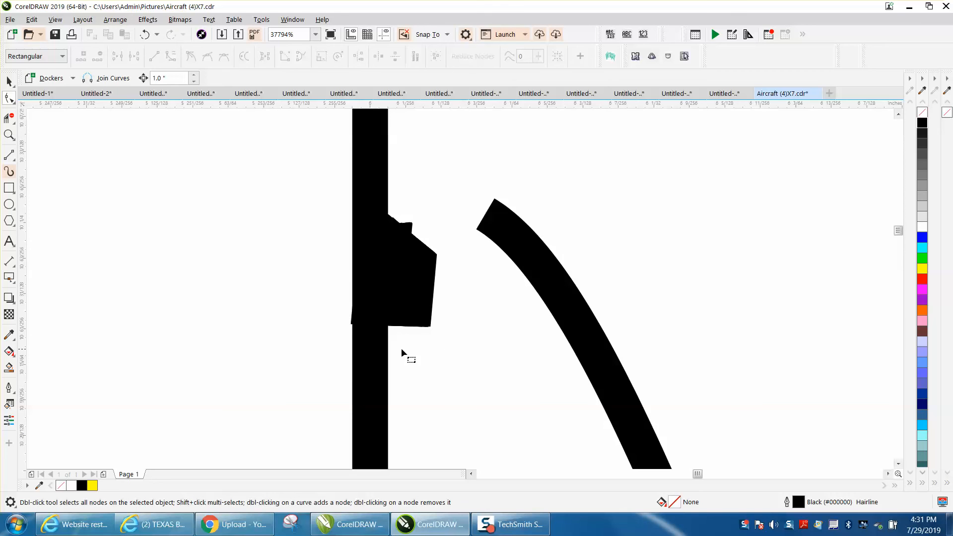
- Delete two more overlapping hatch shapes from the remaining block beside the centre line
{"action": "left_click", "coordinate": [413, 309]}
{"action": "mouse_move", "coordinate": [453, 238]}
{"action": "left_mouse_down"}
{"action": "mouse_move", "coordinate": [442, 322]}
{"action": "mouse_move", "coordinate": [362, 319]}
{"action": "mouse_move", "coordinate": [358, 238]}
{"action": "mouse_move", "coordinate": [385, 208]}
{"action": "mouse_move", "coordinate": [399, 222]}
{"action": "left_mouse_up"}
{"action": "key", "text": "Delete"}
{"action": "left_click", "coordinate": [416, 290]}
{"action": "left_click_drag", "start_coordinate": [449, 225], "coordinate": [357, 324]}
{"action": "key", "text": "Delete"}
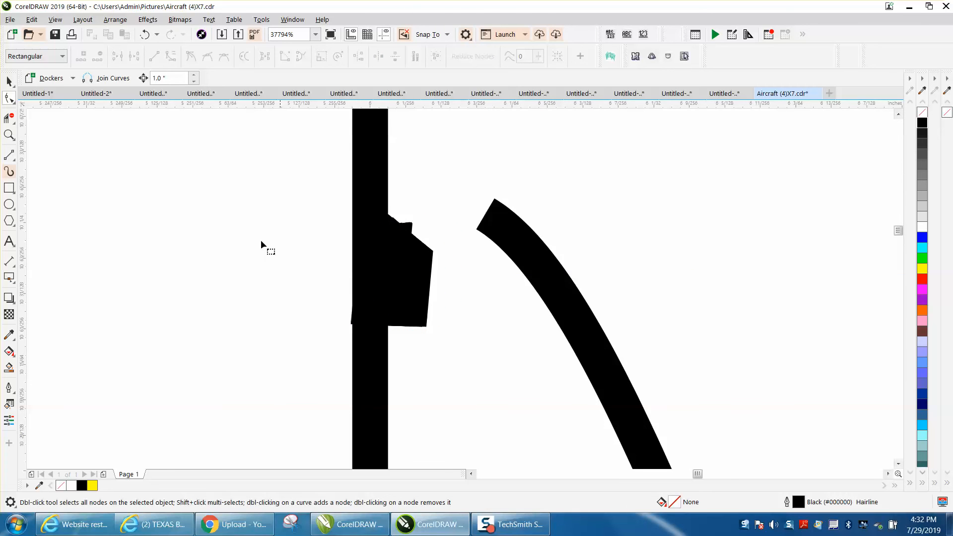
- Try to delete the whole remaining hatch block with one selection around it, and undo the deletion
{"action": "key", "text": "space"}
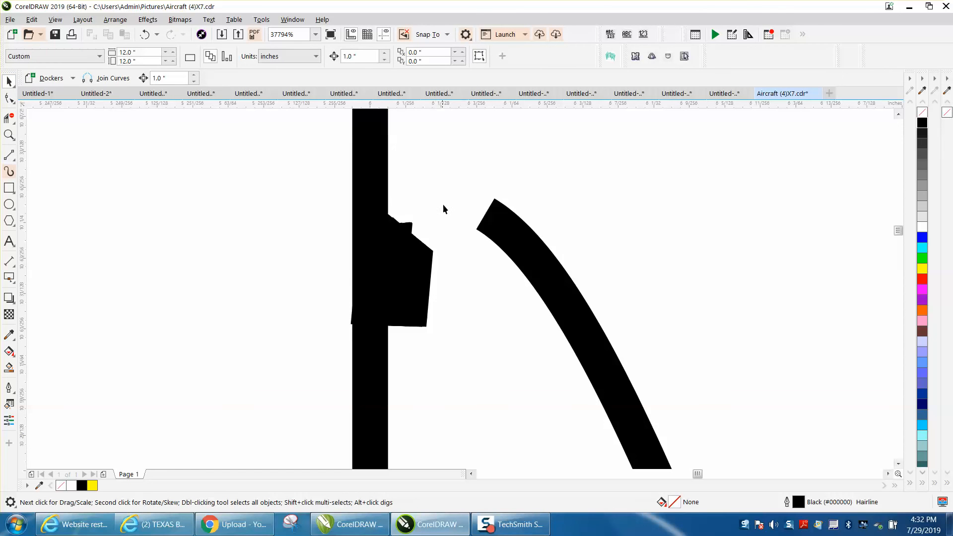
{"action": "left_click_drag", "start_coordinate": [455, 202], "coordinate": [339, 335]}
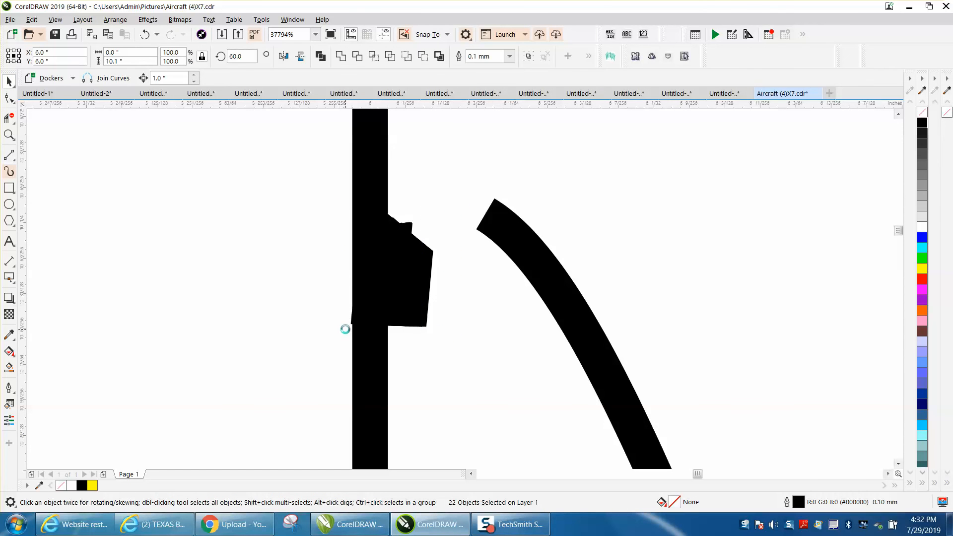
{"action": "key", "text": "Delete"}
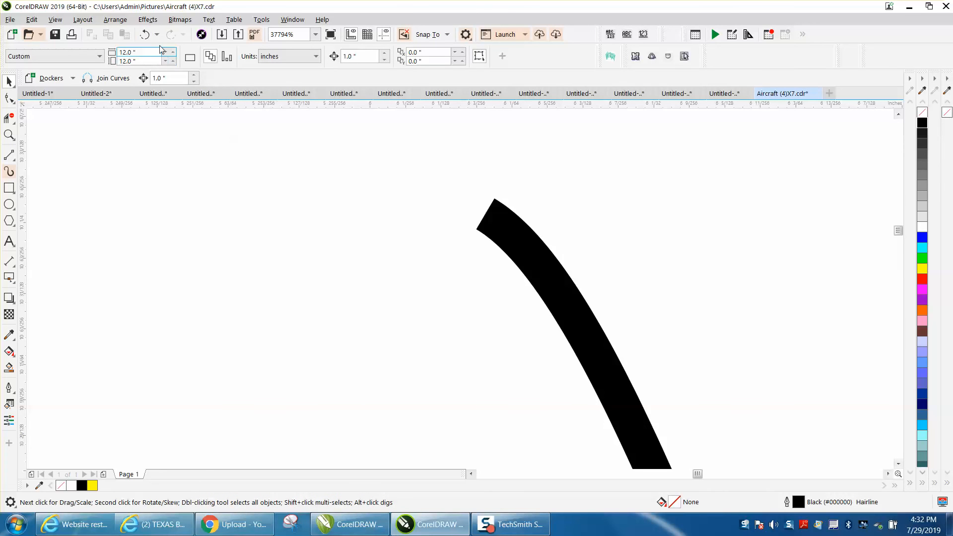
{"action": "left_click", "coordinate": [147, 34]}
- Nudge the vertical centre line 1 inch left and delete the entire hatch block left at the nose tip
{"action": "scroll", "coordinate": [558, 243], "scroll_direction": "down", "scroll_amount": 1}
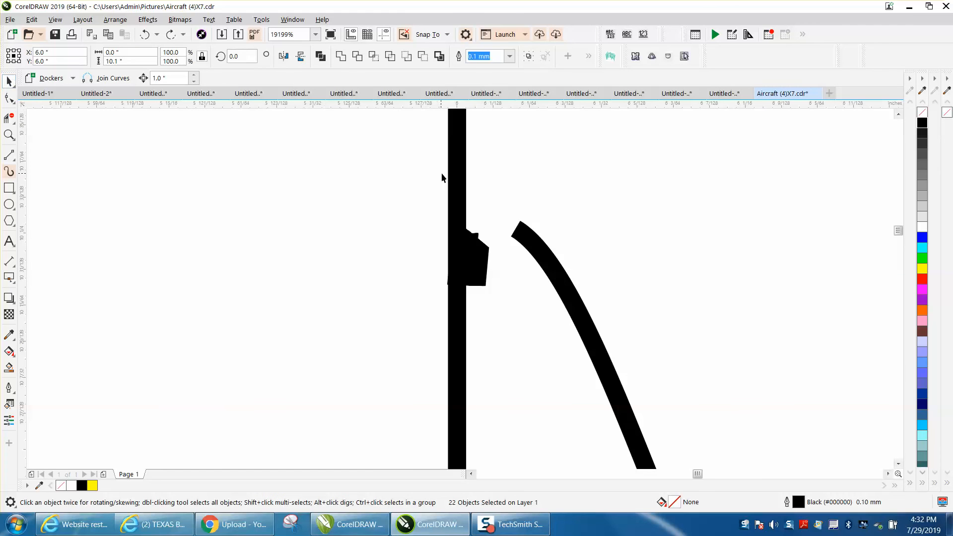
{"action": "left_click", "coordinate": [485, 180]}
{"action": "left_click", "coordinate": [453, 176]}
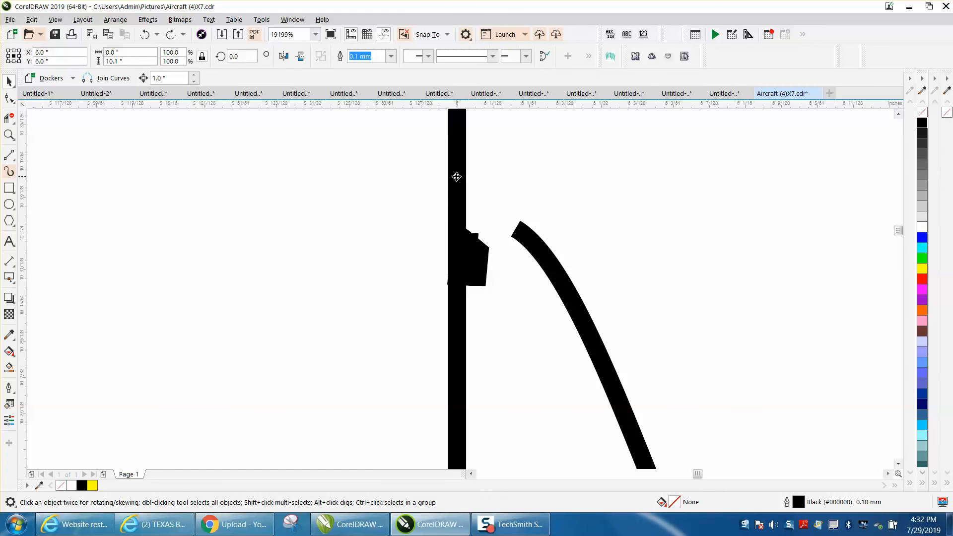
{"action": "key", "text": "Delete"}
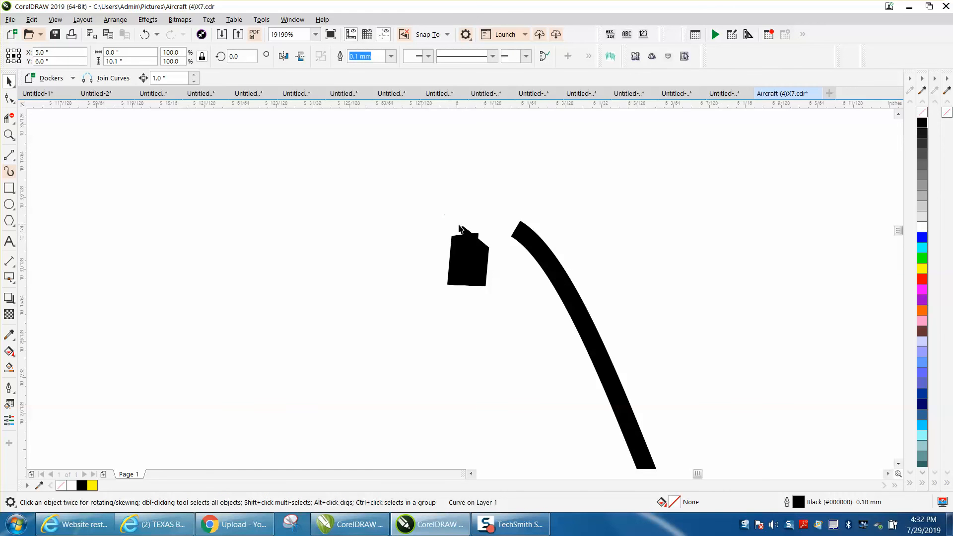
{"action": "left_click_drag", "start_coordinate": [439, 229], "coordinate": [508, 307]}
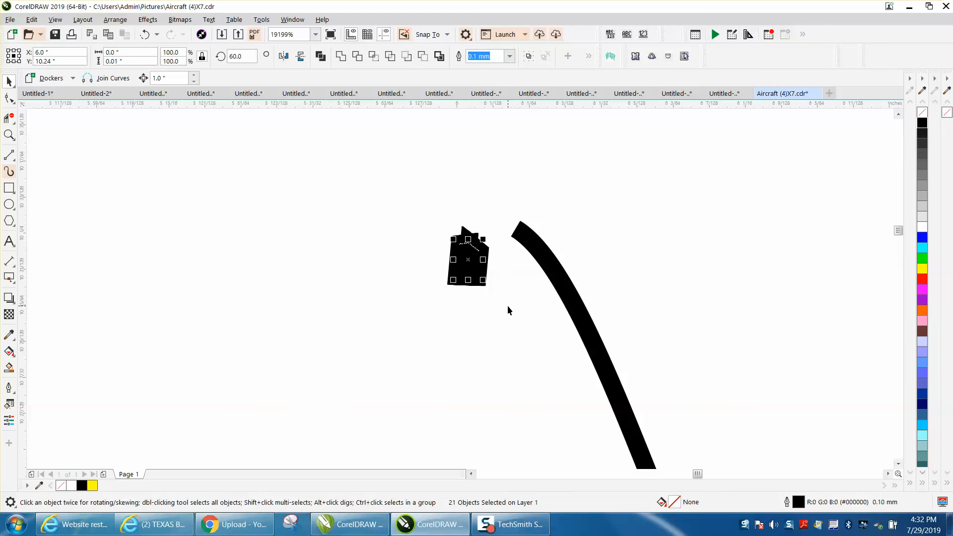
{"action": "key", "text": "Delete"}
- Nudge the vertical centre line 1 inch right, back to the middle of the aircraft
{"action": "scroll", "coordinate": [337, 254], "scroll_direction": "down", "scroll_amount": 6}
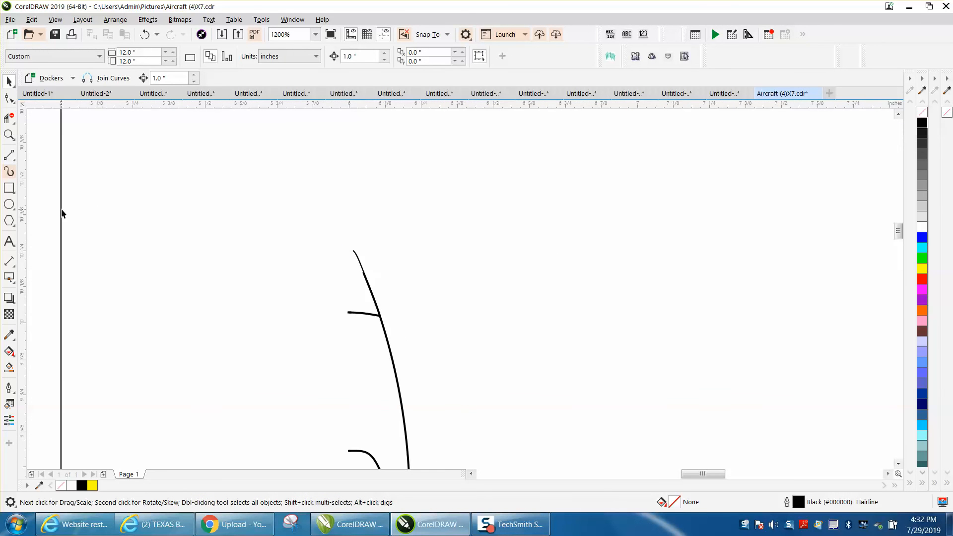
{"action": "left_click", "coordinate": [61, 209]}
{"action": "key", "text": "Right"}
- Delete the extra nodes along the upper nose outline and move its end node onto the centre line
{"action": "left_click", "coordinate": [10, 135]}
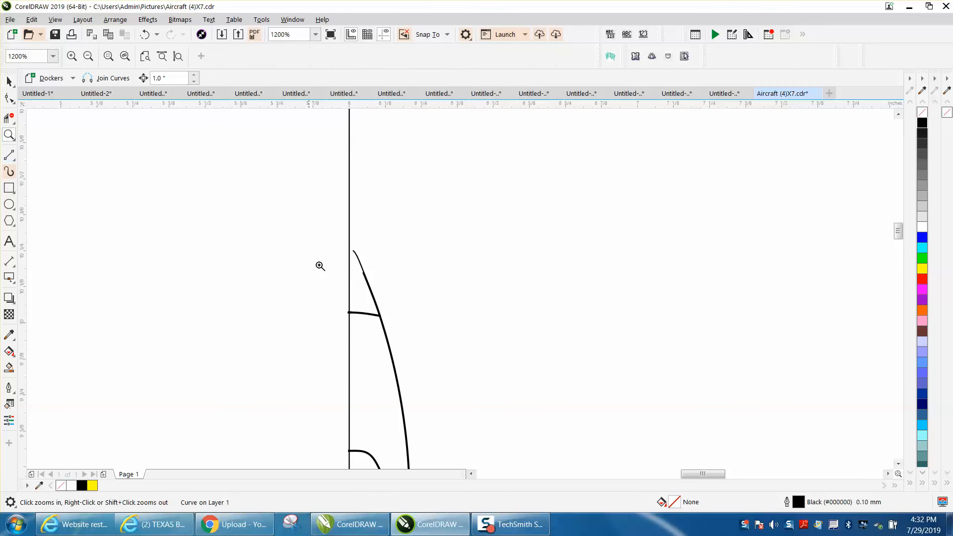
{"action": "left_click", "coordinate": [453, 364]}
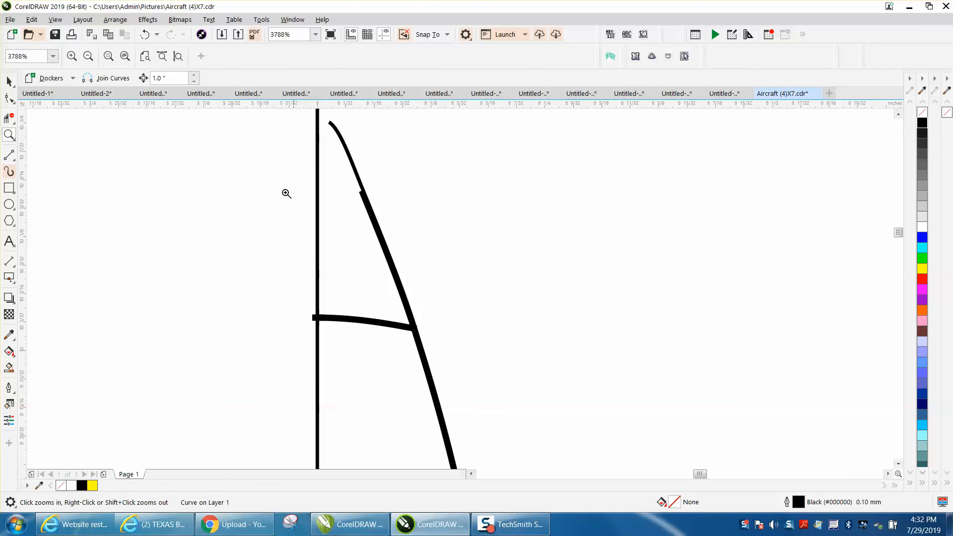
{"action": "left_click", "coordinate": [9, 98]}
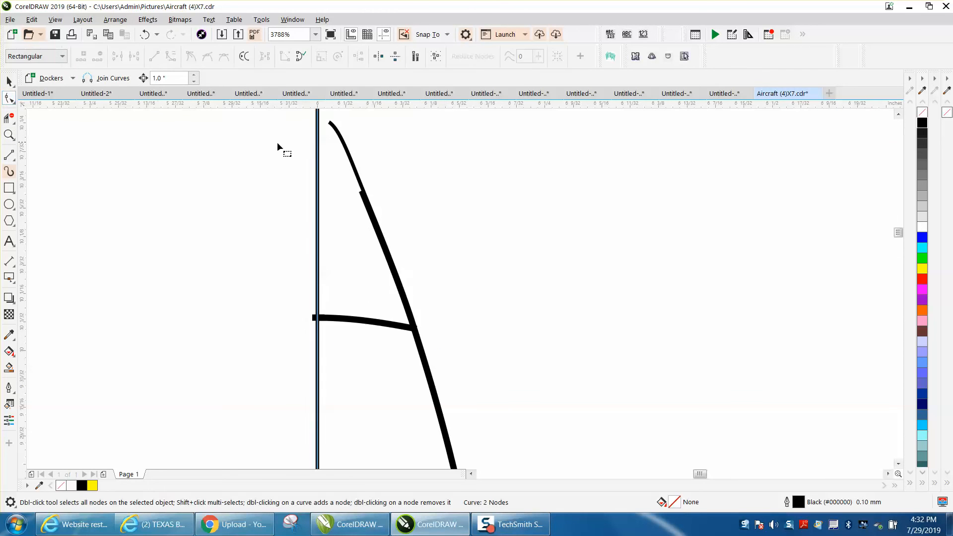
{"action": "left_click", "coordinate": [343, 144]}
{"action": "left_click_drag", "start_coordinate": [330, 161], "coordinate": [395, 226]}
{"action": "key", "text": "Delete"}
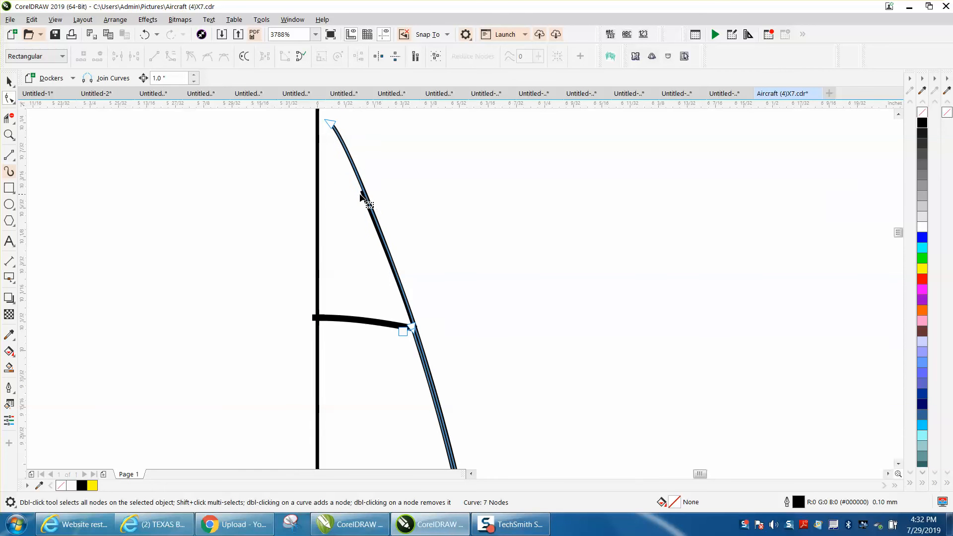
{"action": "left_click_drag", "start_coordinate": [330, 124], "coordinate": [318, 116]}
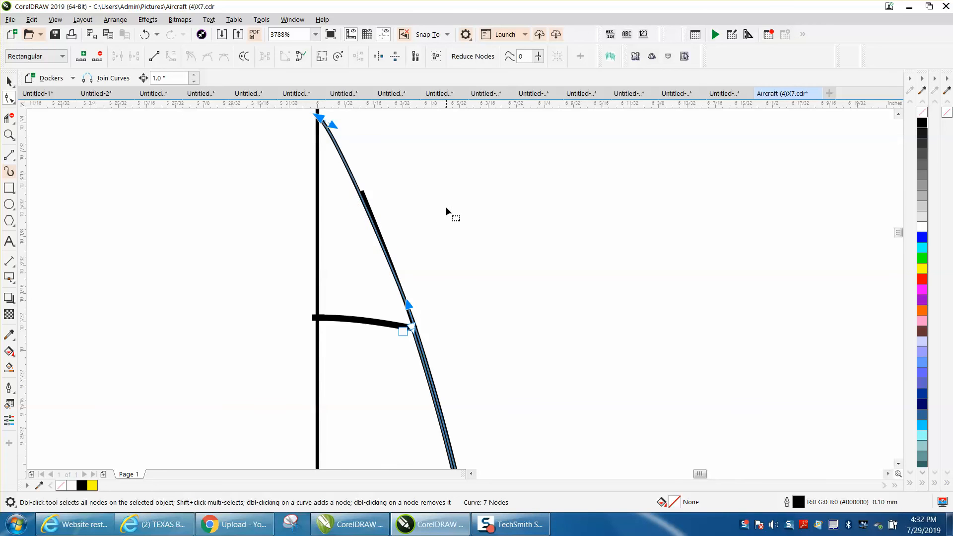
- Trim off the end of the nose's cross line that protrudes past the centre line with virtual segment deletion
{"action": "scroll", "coordinate": [447, 213], "scroll_direction": "down", "scroll_amount": 2}
{"action": "left_click", "coordinate": [9, 135]}
{"action": "left_click_drag", "start_coordinate": [351, 144], "coordinate": [431, 198]}
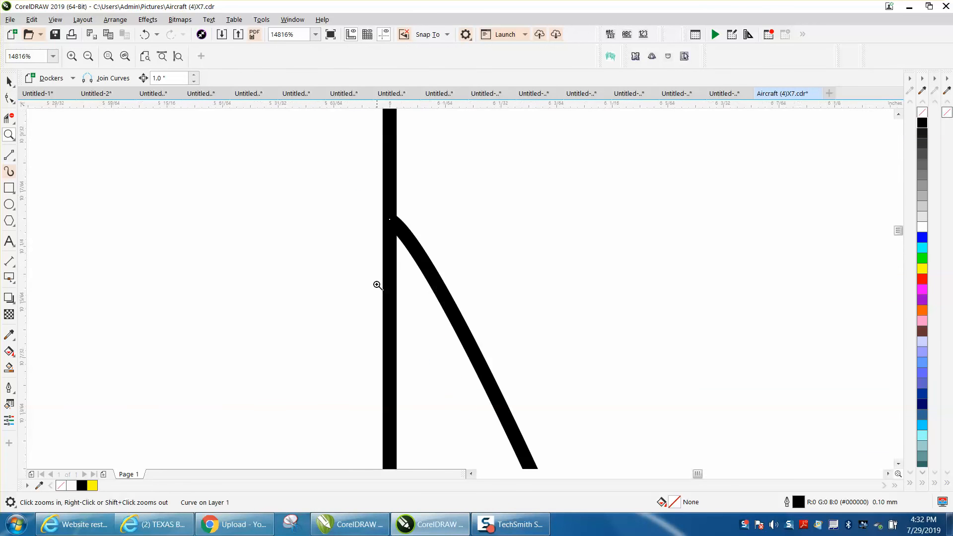
{"action": "scroll", "coordinate": [377, 283], "scroll_direction": "down", "scroll_amount": 8}
{"action": "left_click_drag", "start_coordinate": [345, 398], "coordinate": [409, 415]}
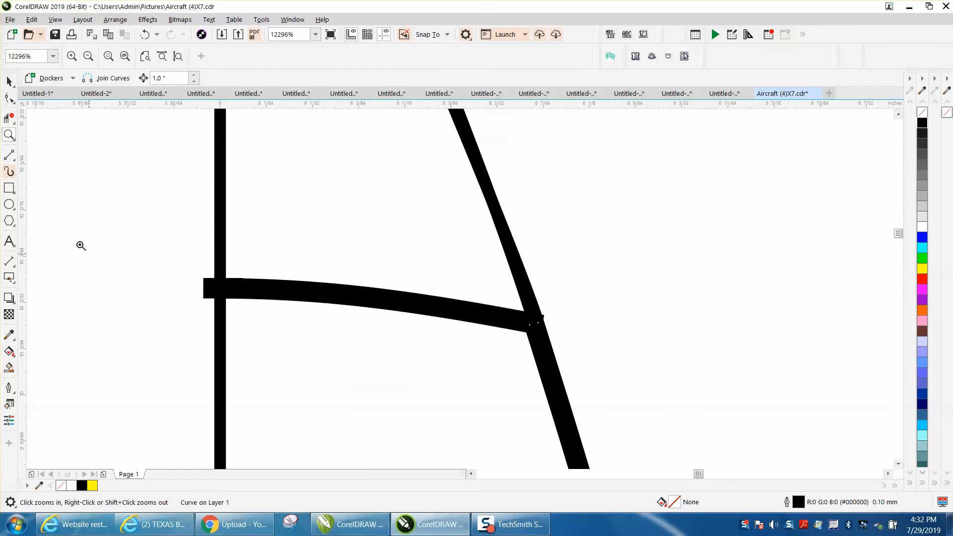
{"action": "left_click", "coordinate": [209, 285]}
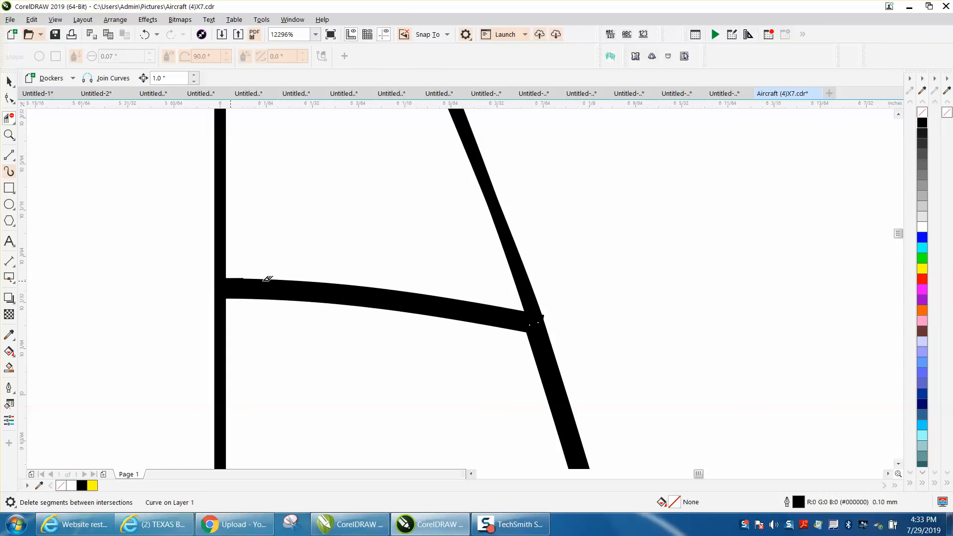
{"action": "scroll", "coordinate": [339, 286], "scroll_direction": "down", "scroll_amount": 2}
{"action": "left_click", "coordinate": [347, 182]}
{"action": "scroll", "coordinate": [399, 249], "scroll_direction": "down", "scroll_amount": 2}
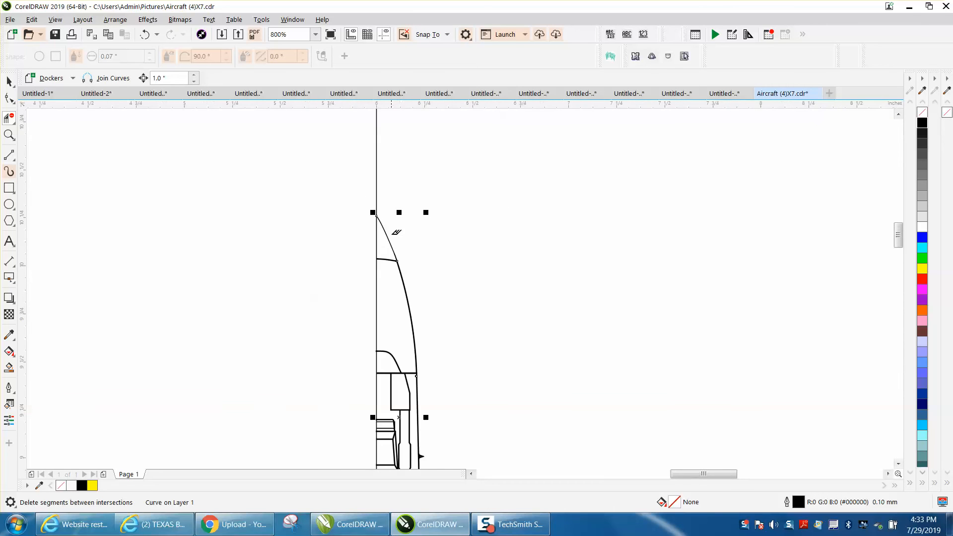
- Delete the vertical centre line
{"action": "left_click", "coordinate": [9, 81]}
{"action": "left_click", "coordinate": [413, 176]}
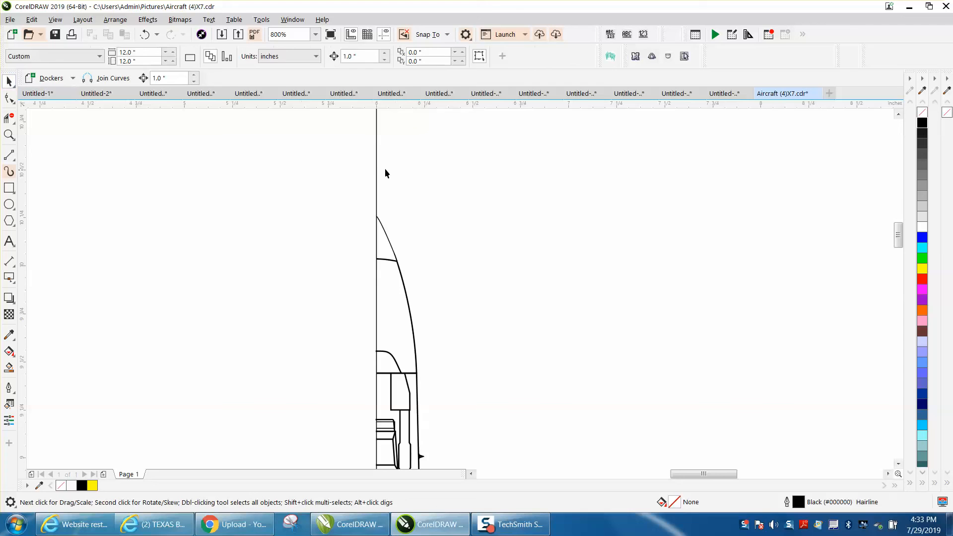
{"action": "left_click", "coordinate": [376, 167]}
{"action": "key", "text": "Delete"}
- Group all objects of the right aircraft half and create a horizontally mirrored copy as the left half
{"action": "scroll", "coordinate": [390, 170], "scroll_direction": "down", "scroll_amount": 3}
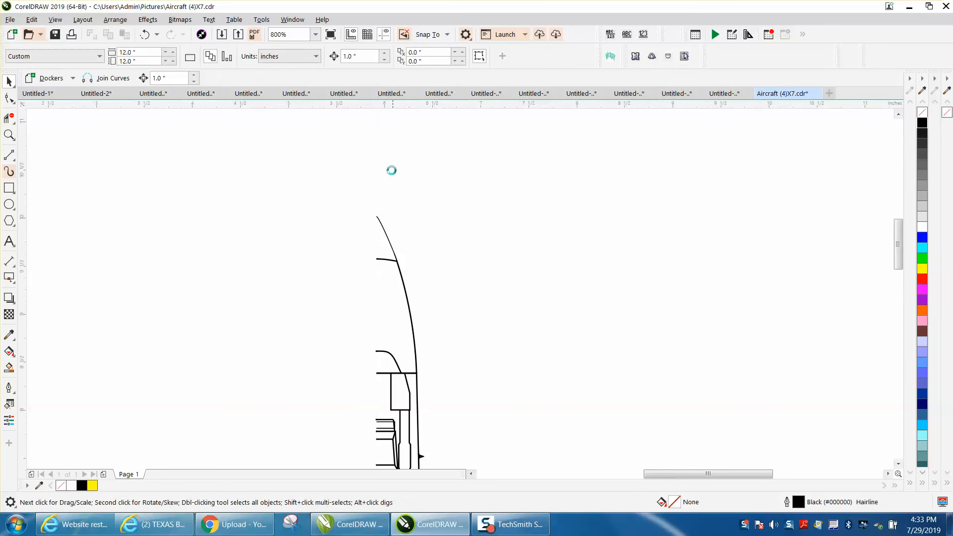
{"action": "scroll", "coordinate": [391, 171], "scroll_direction": "down", "scroll_amount": 1}
{"action": "left_click_drag", "start_coordinate": [456, 286], "coordinate": [464, 291]}
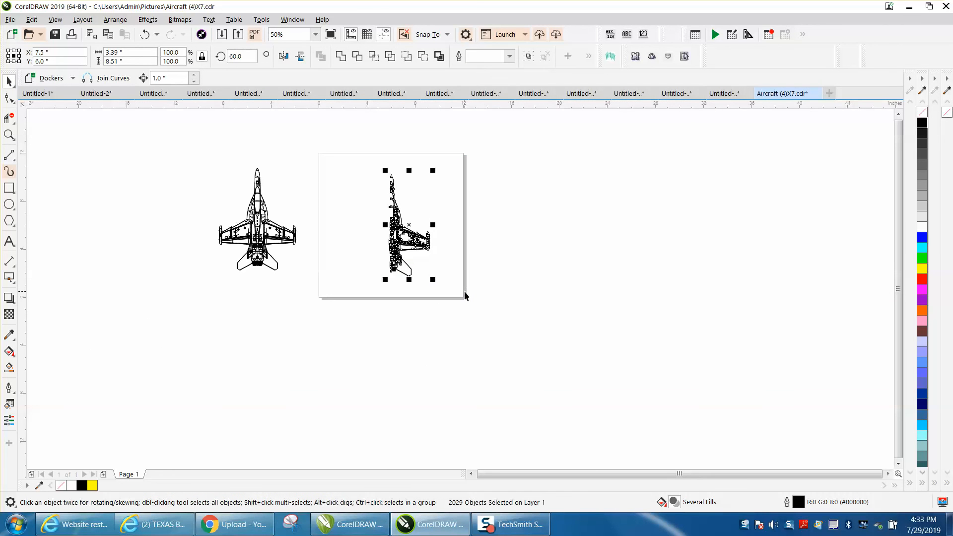
{"action": "key", "text": "ctrl+g"}
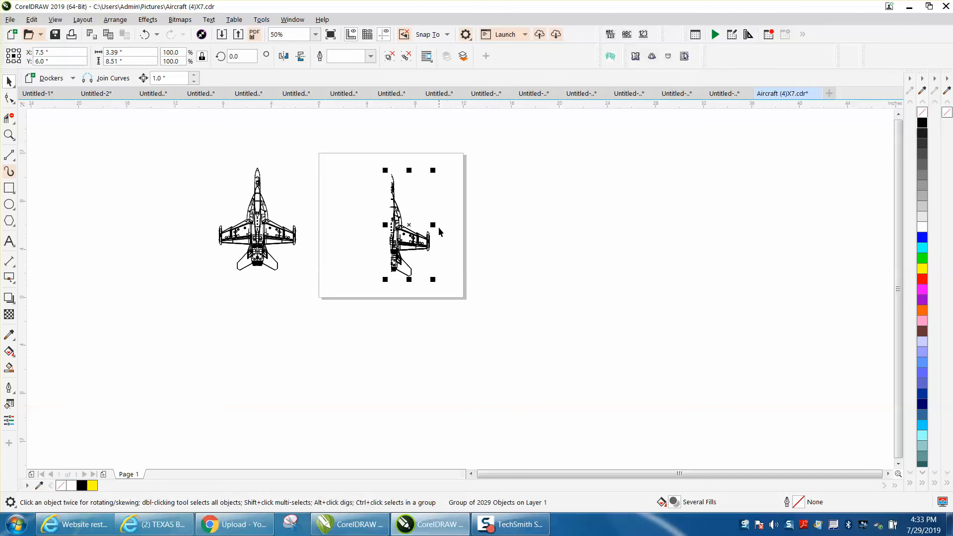
{"action": "left_click_drag", "start_coordinate": [429, 225], "coordinate": [357, 226]}
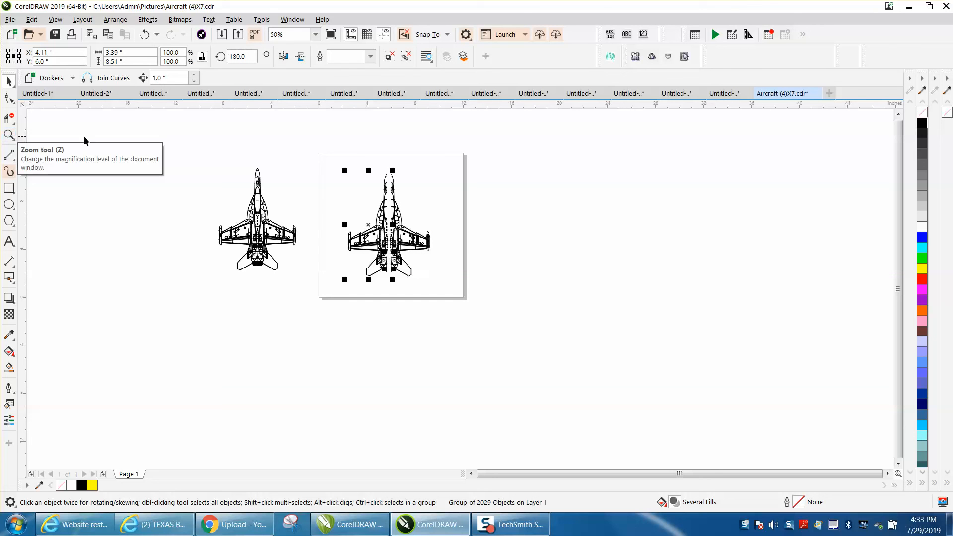
- Set the nudge distance to 0.0001 inch for fine positioning of the two halves at the nose
{"action": "left_click", "coordinate": [12, 137]}
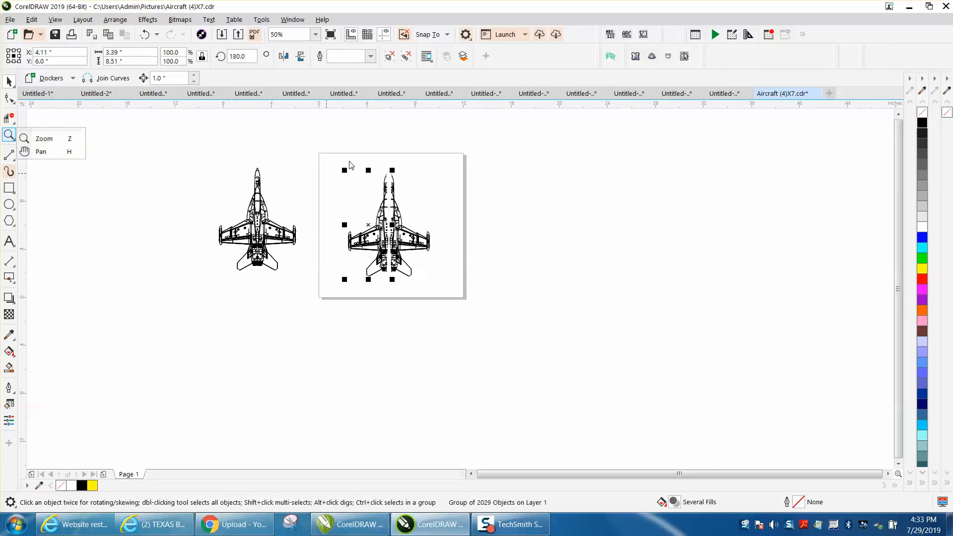
{"action": "left_click", "coordinate": [54, 139]}
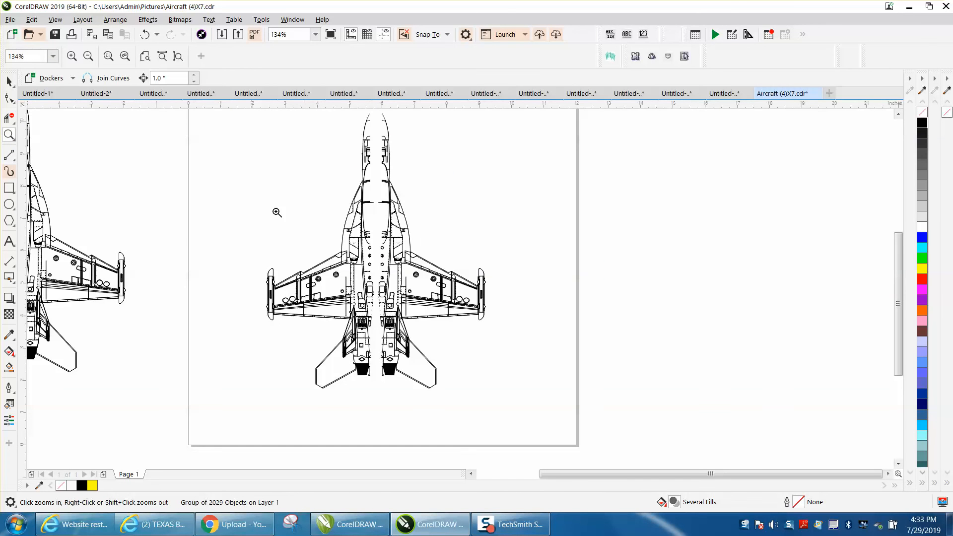
{"action": "right_click", "coordinate": [359, 227]}
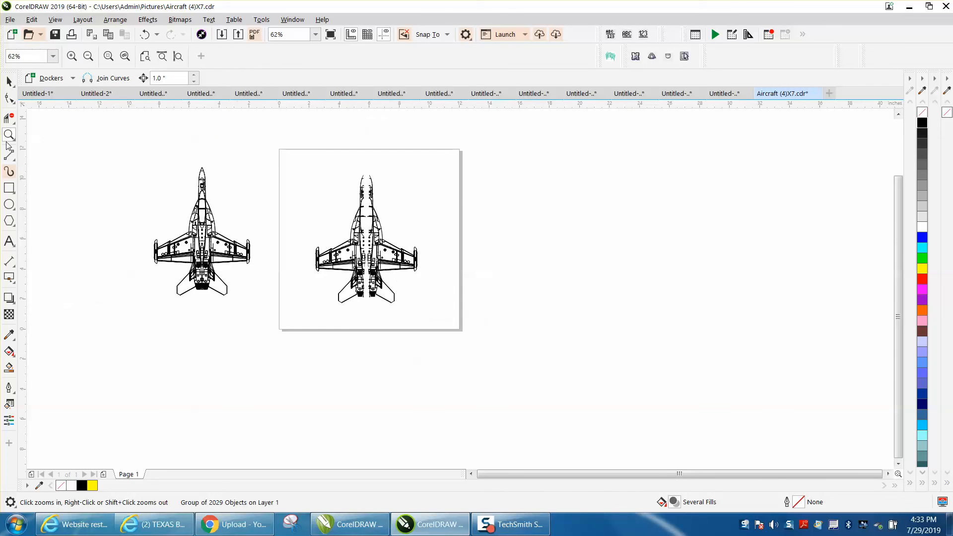
{"action": "left_click_drag", "start_coordinate": [337, 160], "coordinate": [444, 218]}
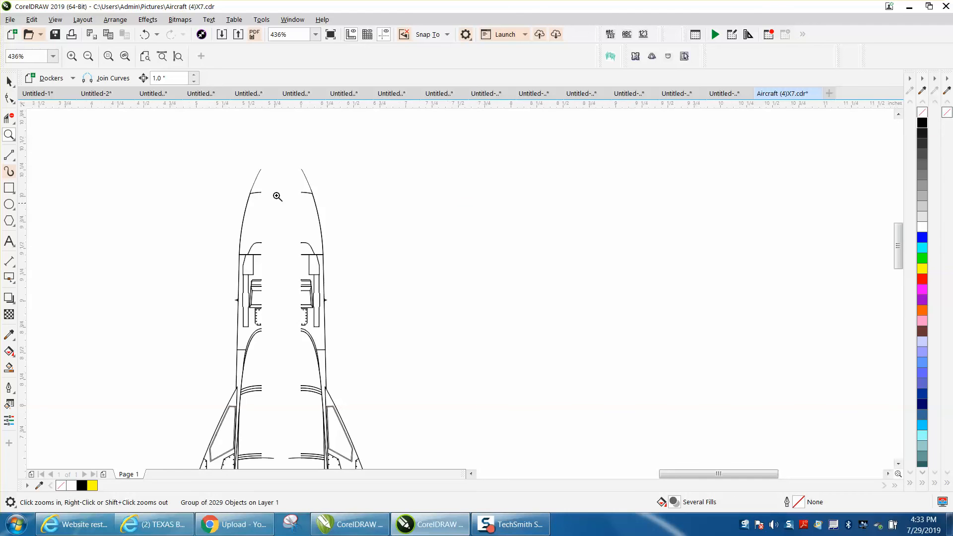
{"action": "left_click", "coordinate": [6, 82]}
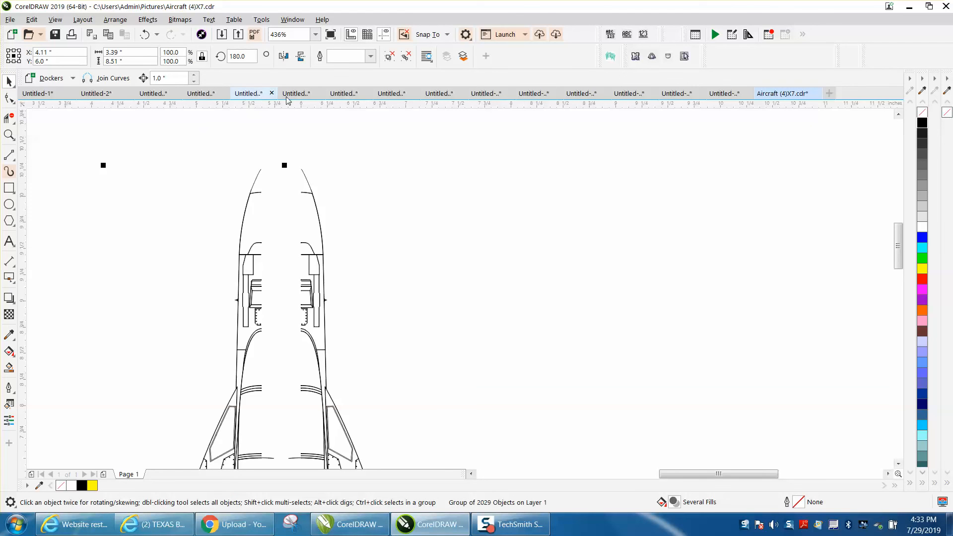
{"action": "left_click", "coordinate": [315, 129]}
{"action": "left_click", "coordinate": [360, 56]}
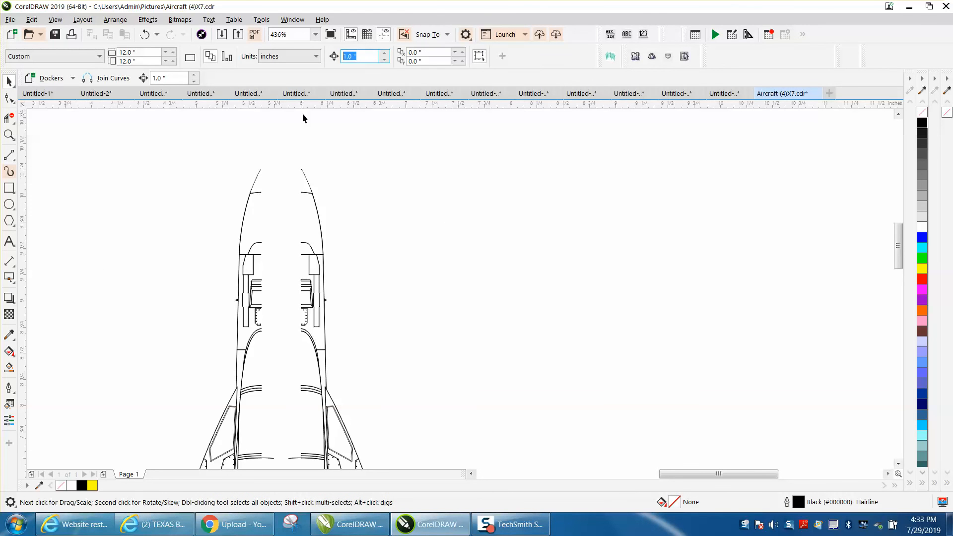
{"action": "type", "text": ".0001"}
- Select the mirrored left aircraft half and move it to the right until it meets the right half along the centre
{"action": "left_click", "coordinate": [259, 192]}
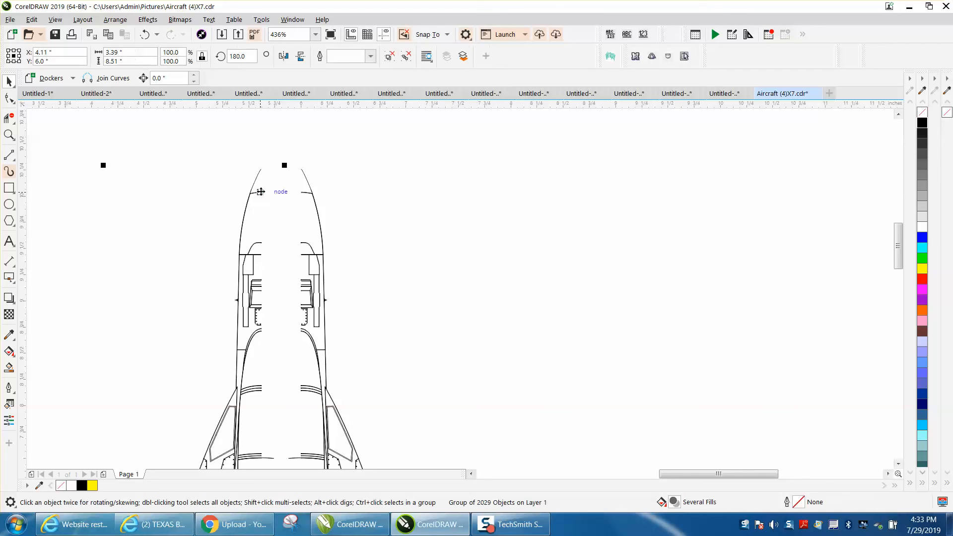
{"action": "key", "text": "Right"}
{"action": "key", "text": "Right"}
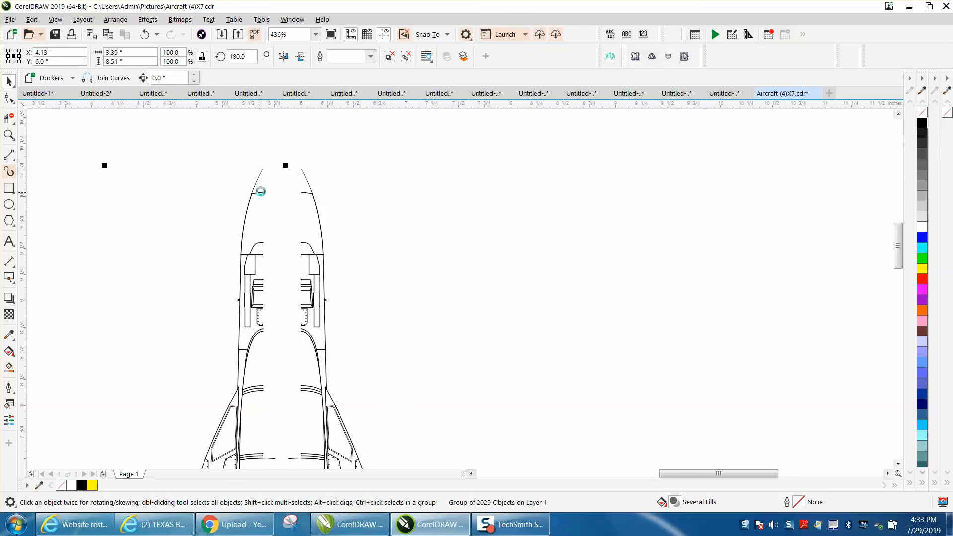
{"action": "key", "text": "Right"}
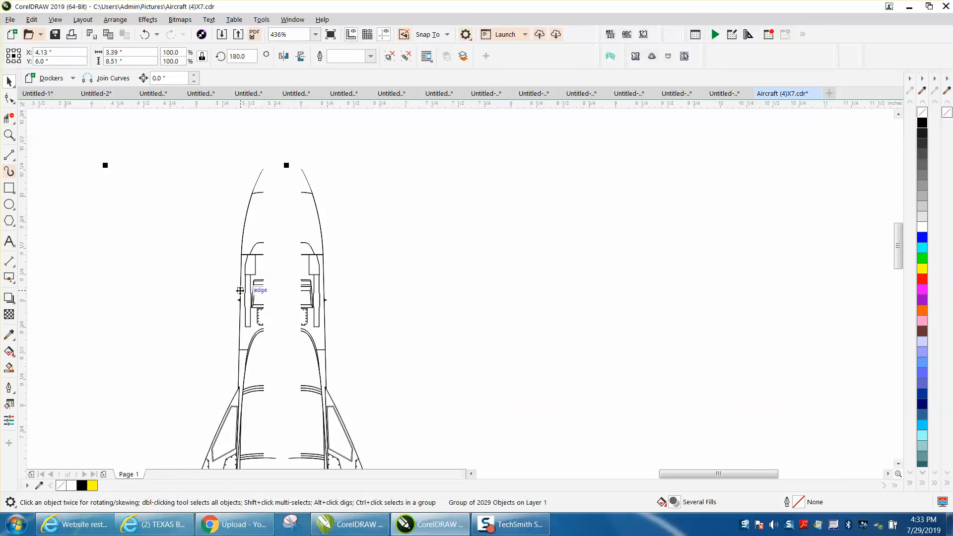
{"action": "left_click_drag", "start_coordinate": [240, 291], "coordinate": [316, 300]}
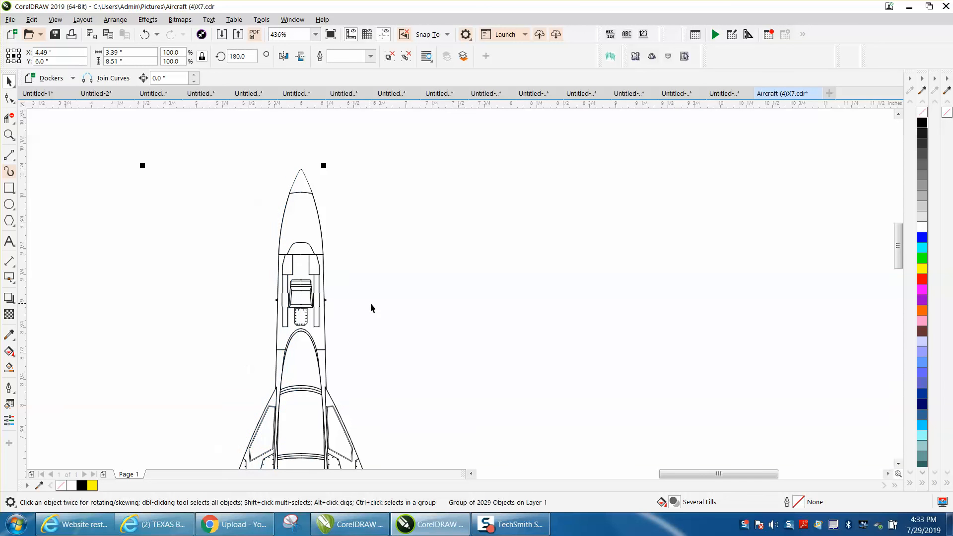
- Fine-nudge the left aircraft half sideways until the ends of both nose outlines meet exactly at the tip
{"action": "left_click", "coordinate": [8, 134]}
{"action": "left_click_drag", "start_coordinate": [260, 160], "coordinate": [358, 221]}
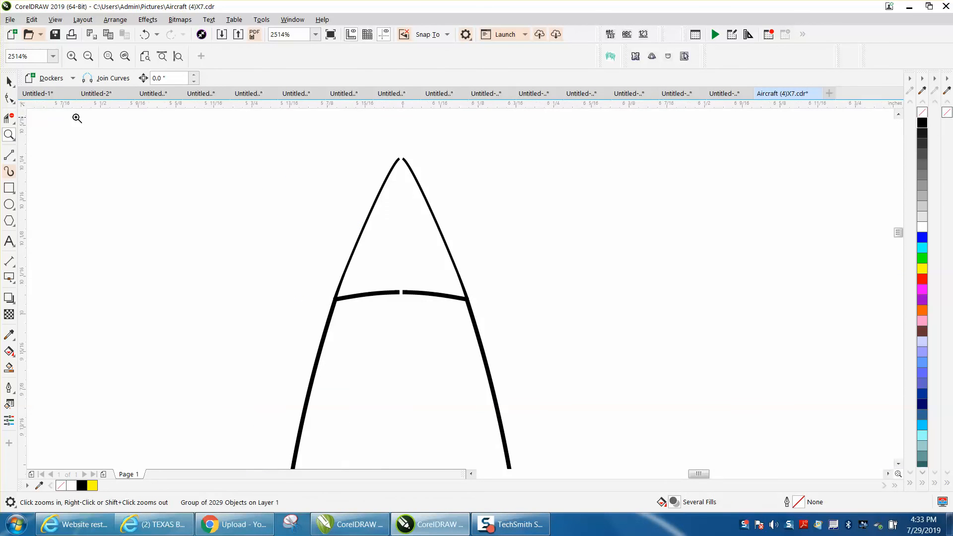
{"action": "left_click", "coordinate": [9, 80]}
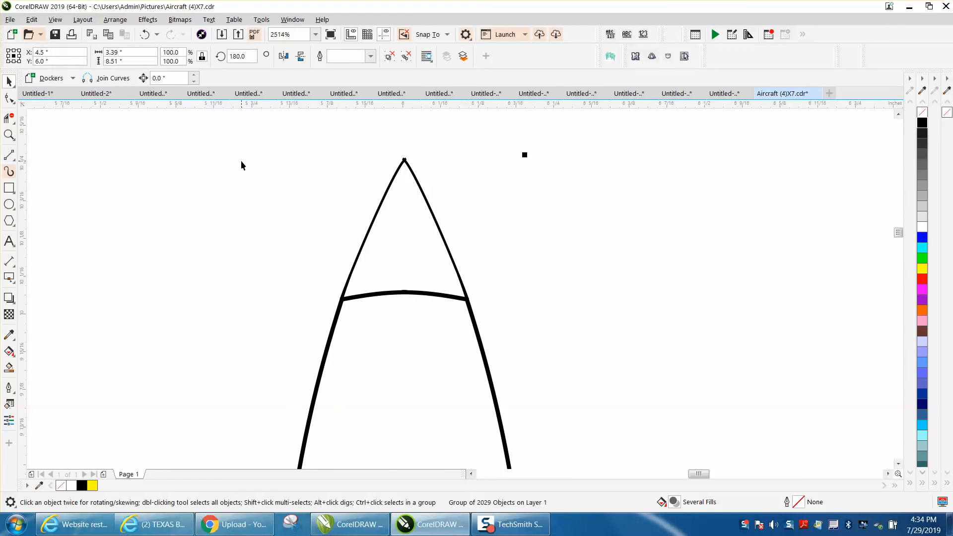
{"action": "left_click", "coordinate": [10, 135]}
{"action": "left_click_drag", "start_coordinate": [378, 145], "coordinate": [428, 184]}
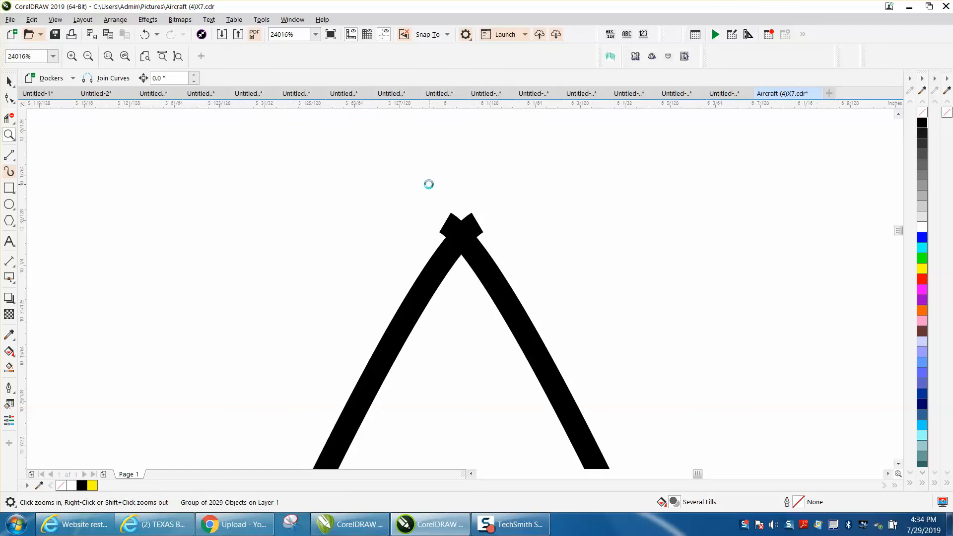
{"action": "left_click", "coordinate": [9, 81]}
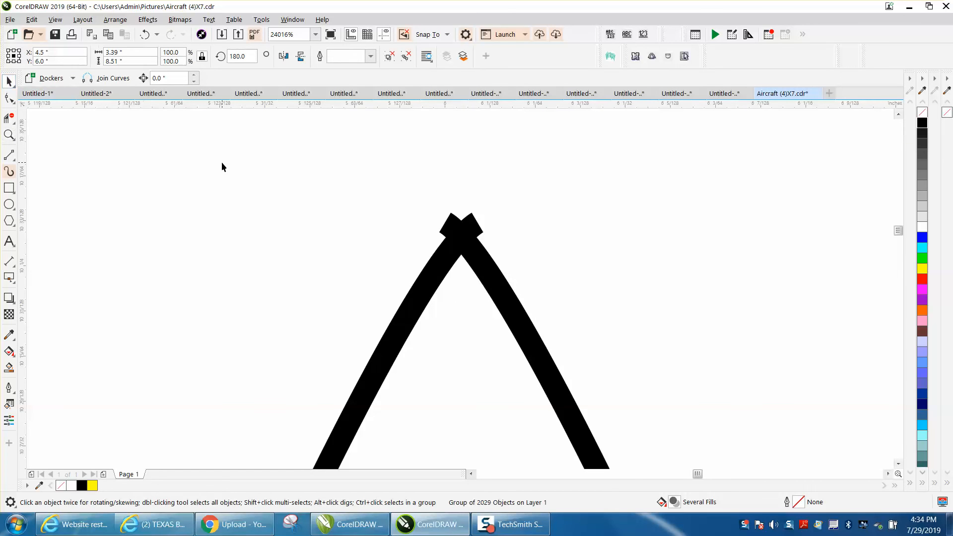
{"action": "key", "text": "Left"}
{"action": "key", "text": "Left"}
{"action": "key", "text": "Left"}
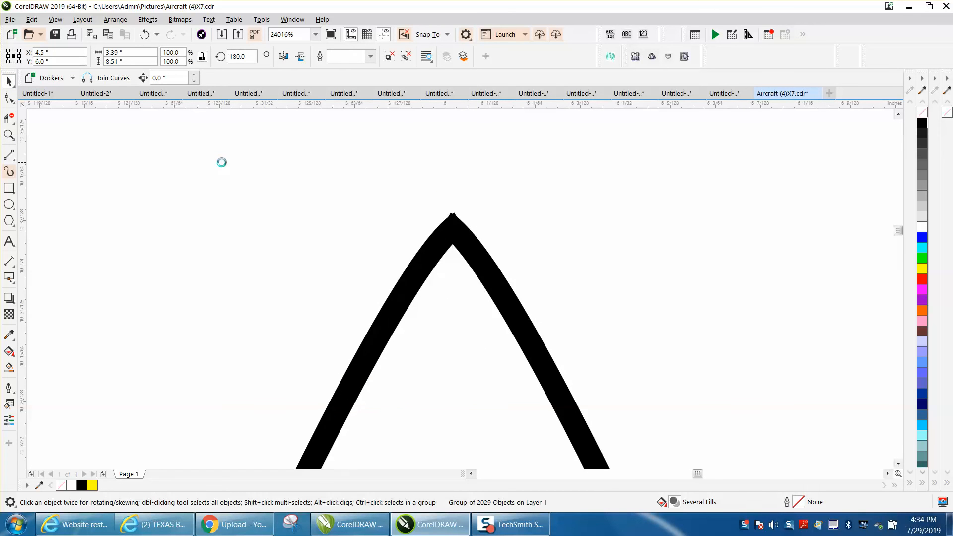
- Draw a rectangle about 2.39 by 1.93 inches around the left tail fin, reaching across the engine nozzles
{"action": "scroll", "coordinate": [221, 163], "scroll_direction": "down", "scroll_amount": 10}
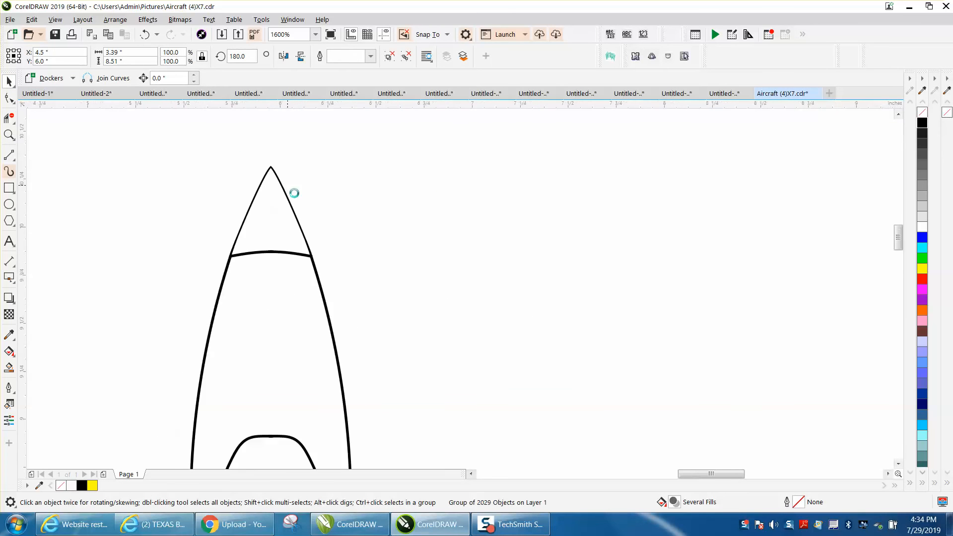
{"action": "scroll", "coordinate": [347, 226], "scroll_direction": "down", "scroll_amount": 4}
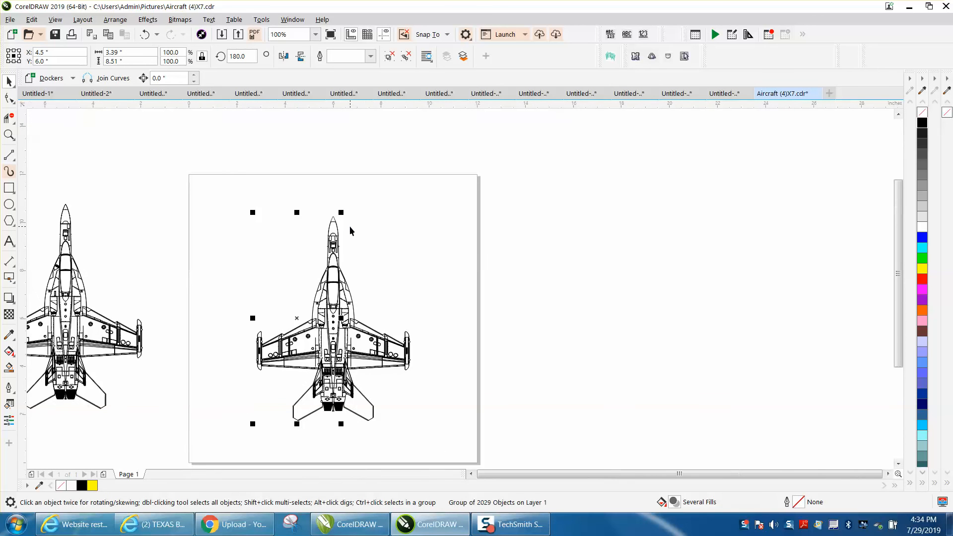
{"action": "left_click", "coordinate": [9, 134]}
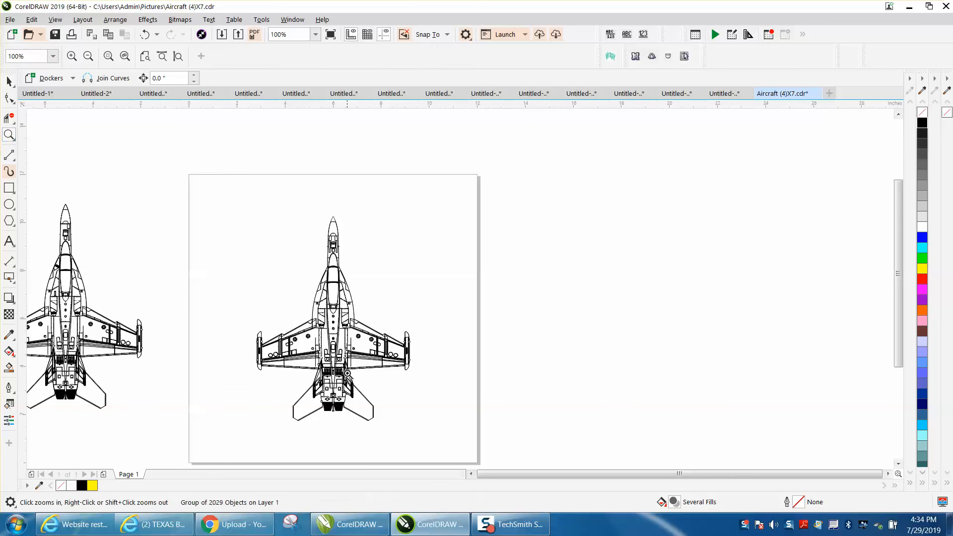
{"action": "left_click_drag", "start_coordinate": [309, 402], "coordinate": [369, 418]}
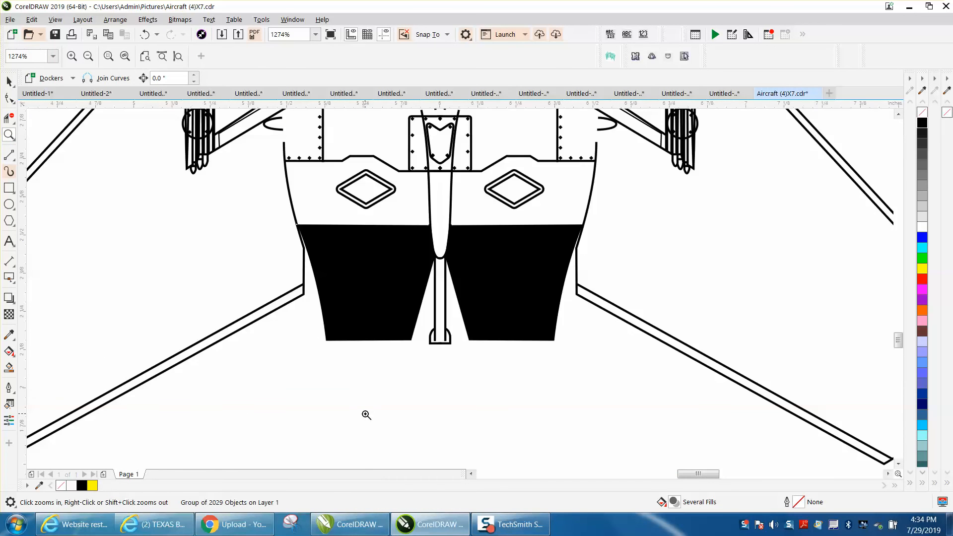
{"action": "scroll", "coordinate": [366, 414], "scroll_direction": "down", "scroll_amount": 1}
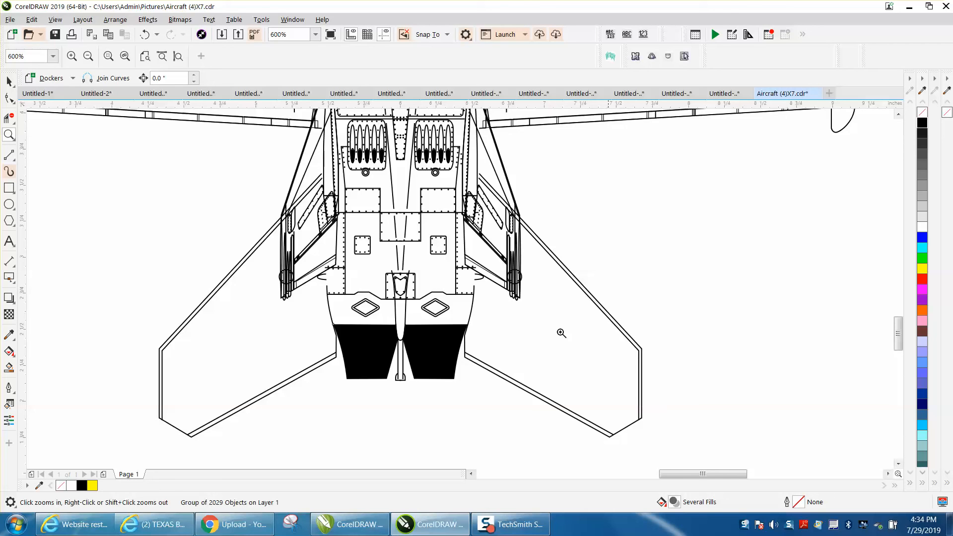
{"action": "left_click", "coordinate": [9, 187]}
{"action": "mouse_move", "coordinate": [105, 161]}
{"action": "left_mouse_down"}
{"action": "mouse_move", "coordinate": [244, 384]}
{"action": "mouse_move", "coordinate": [448, 440]}
{"action": "left_mouse_up"}
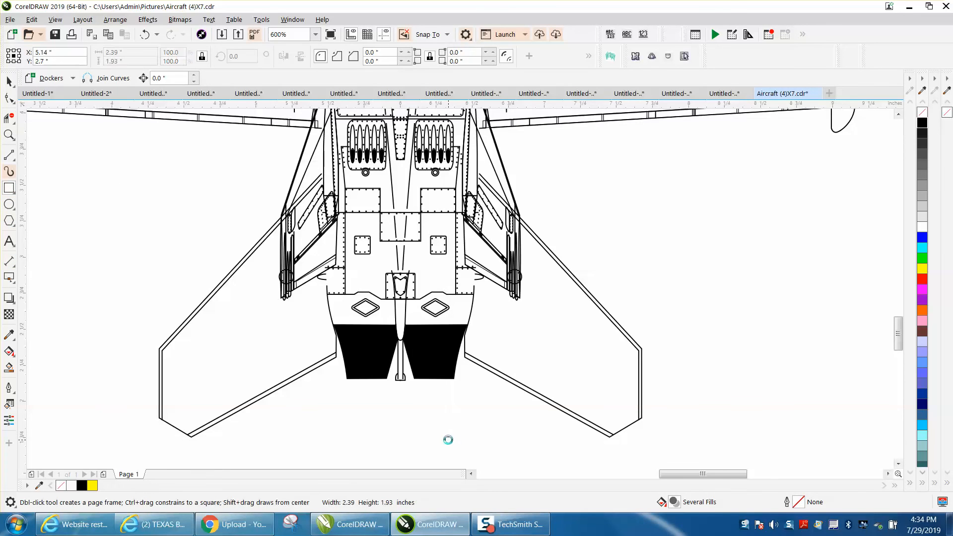
- Fill the narrow double-line edge strips of both tail fins with black and no outline using Smart Fill
{"action": "left_click", "coordinate": [9, 368]}
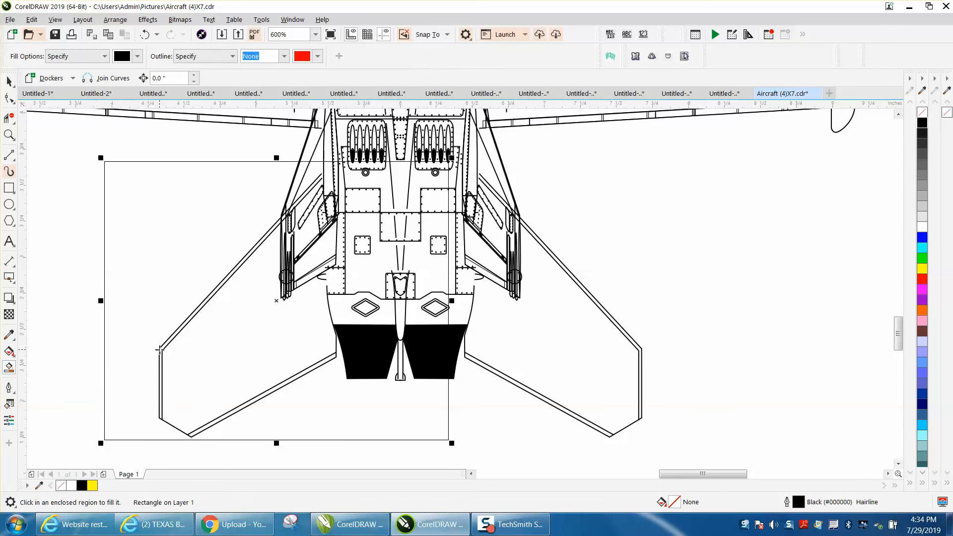
{"action": "left_click", "coordinate": [161, 348]}
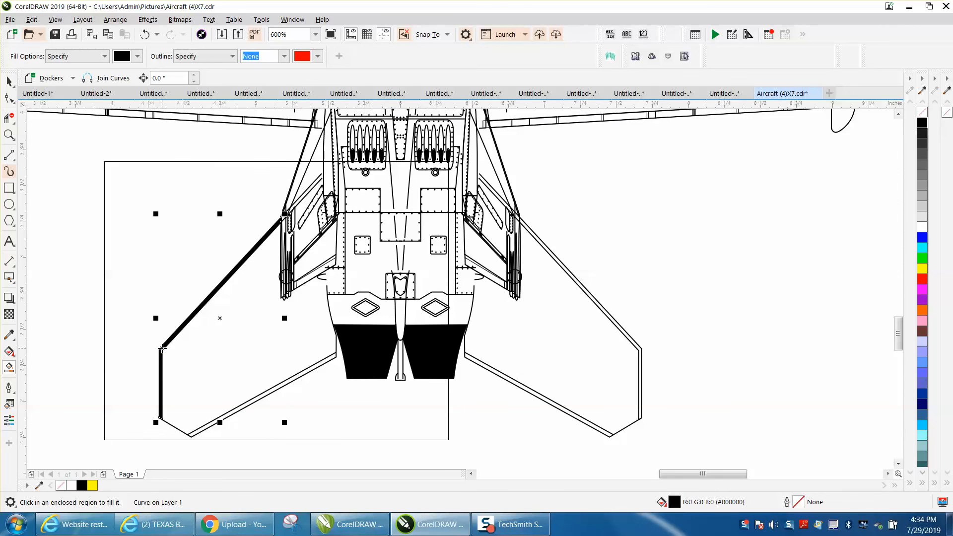
{"action": "left_click", "coordinate": [259, 397]}
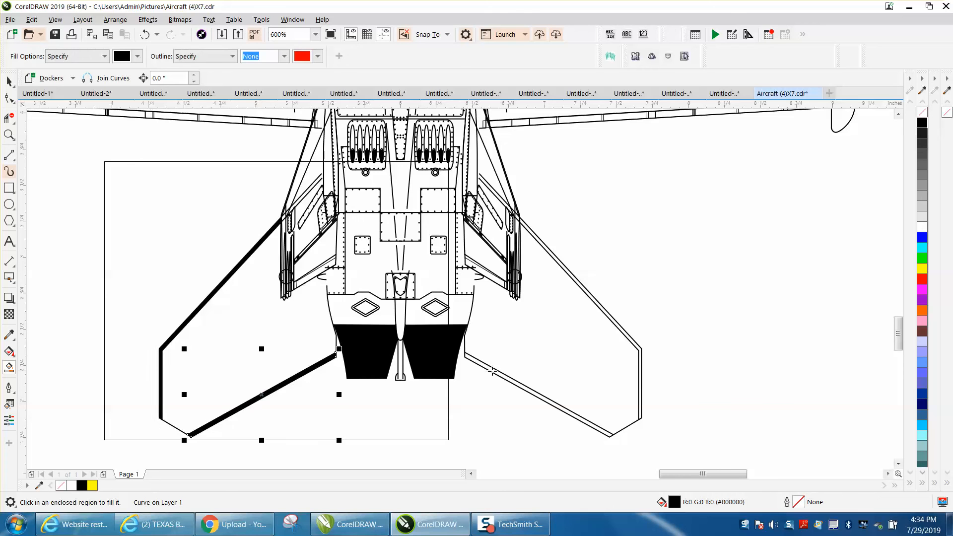
{"action": "left_click", "coordinate": [484, 371]}
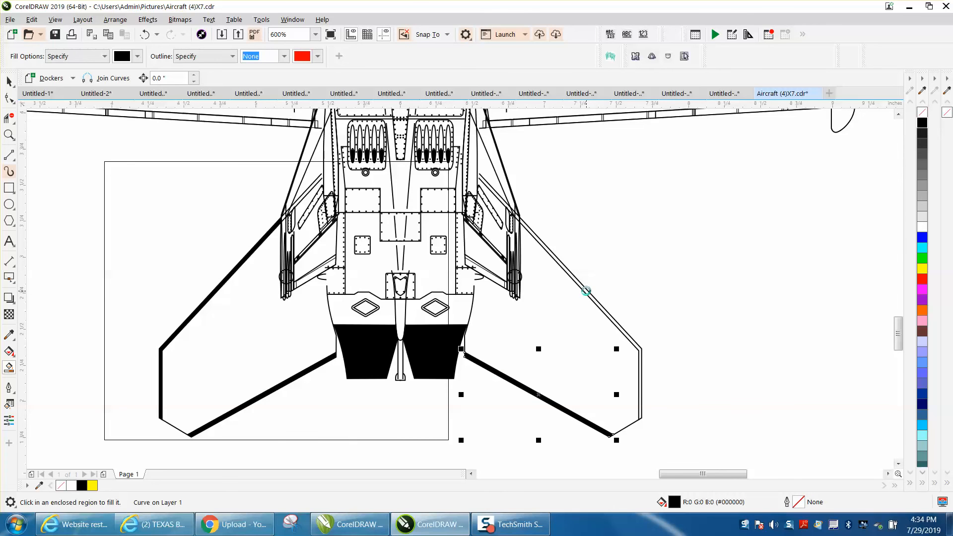
{"action": "left_click", "coordinate": [587, 292]}
{"action": "scroll", "coordinate": [588, 316], "scroll_direction": "down", "scroll_amount": 2}
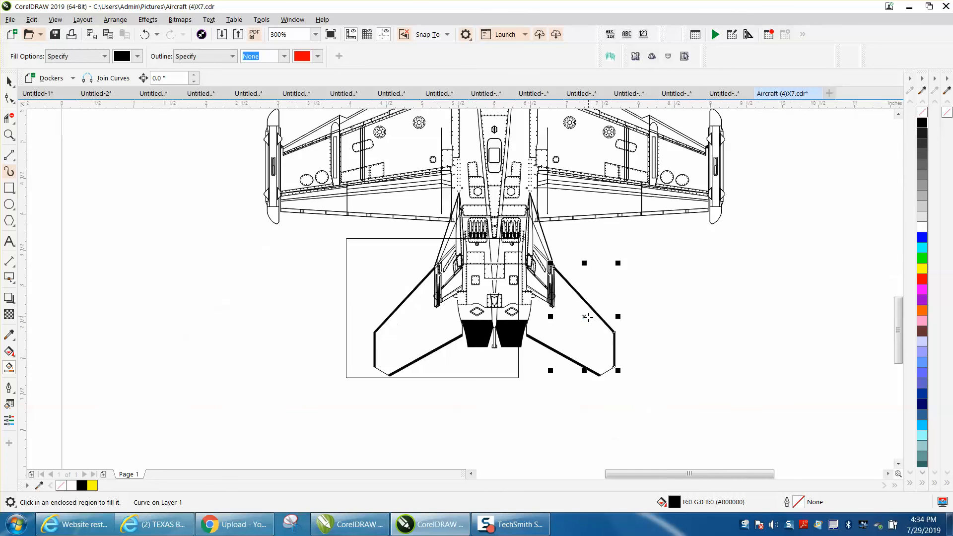
{"action": "scroll", "coordinate": [588, 318], "scroll_direction": "down", "scroll_amount": 2}
{"action": "scroll", "coordinate": [587, 325], "scroll_direction": "down", "scroll_amount": 1}
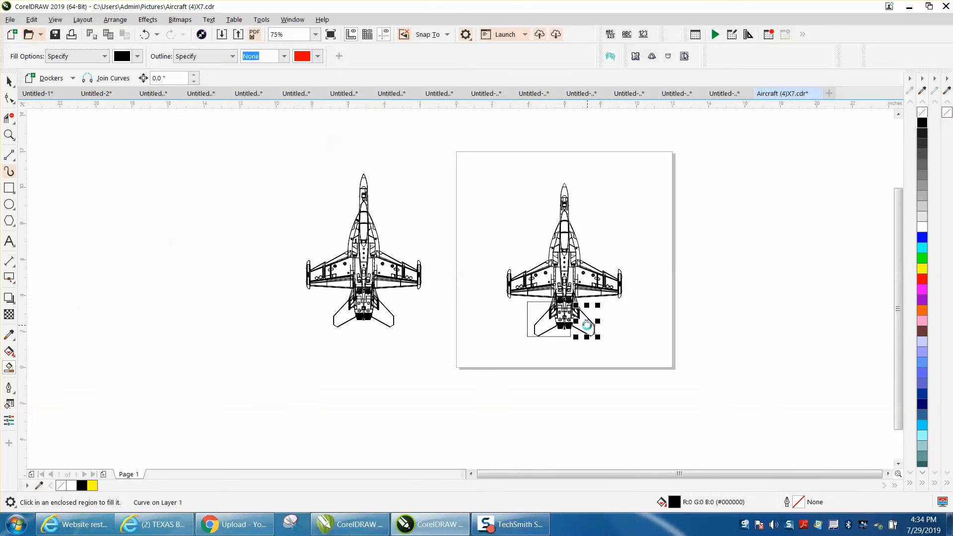